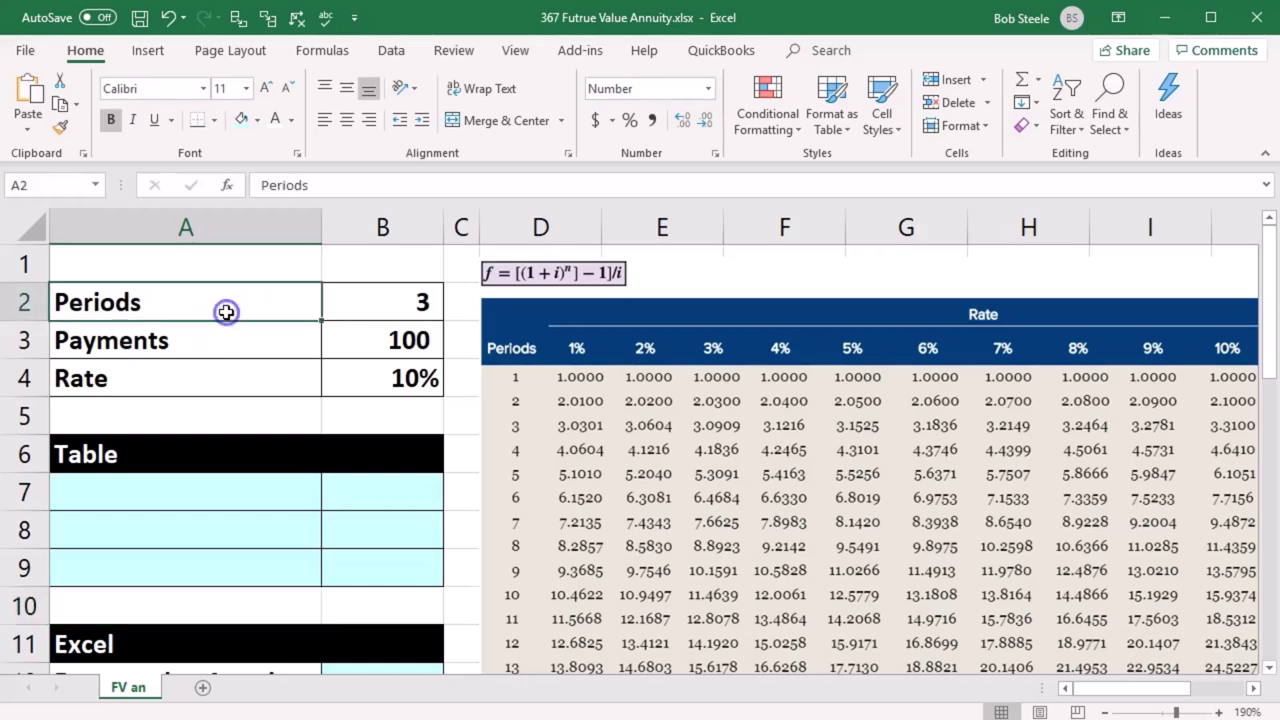
Step: Review the given periods, payments and rate cells and the annuity factor table beside them
key(Right)
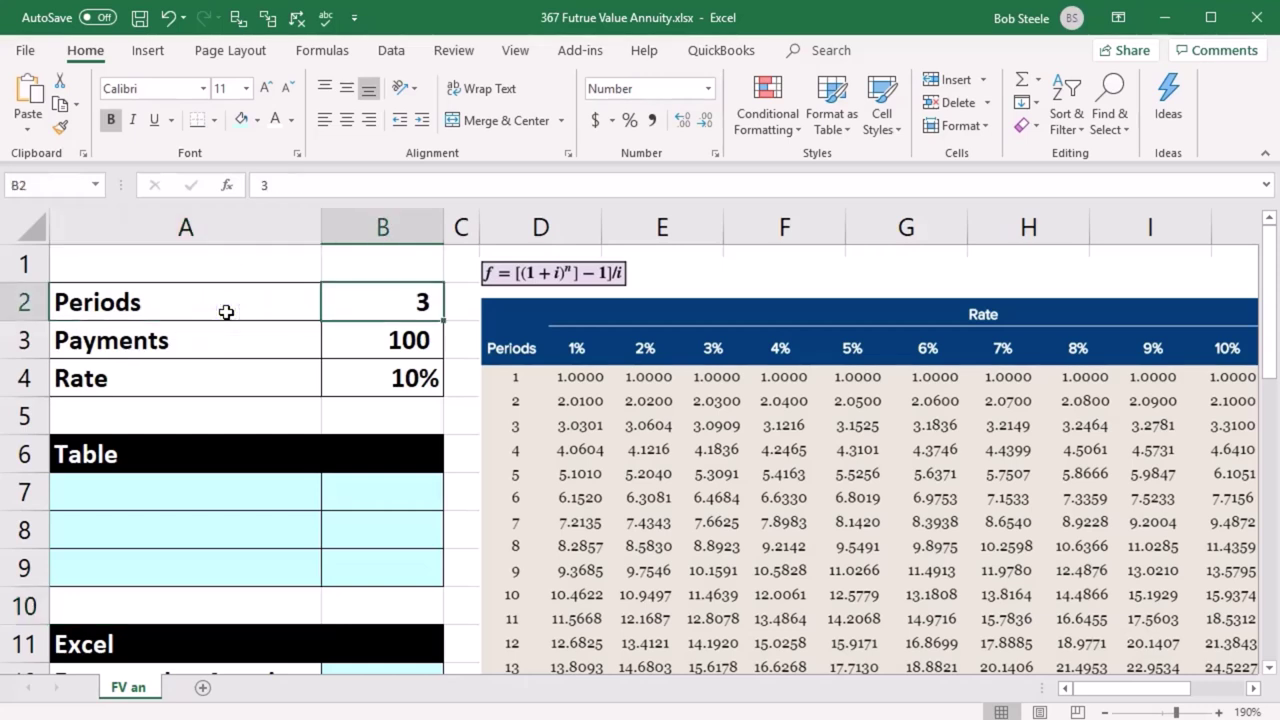
key(Down)
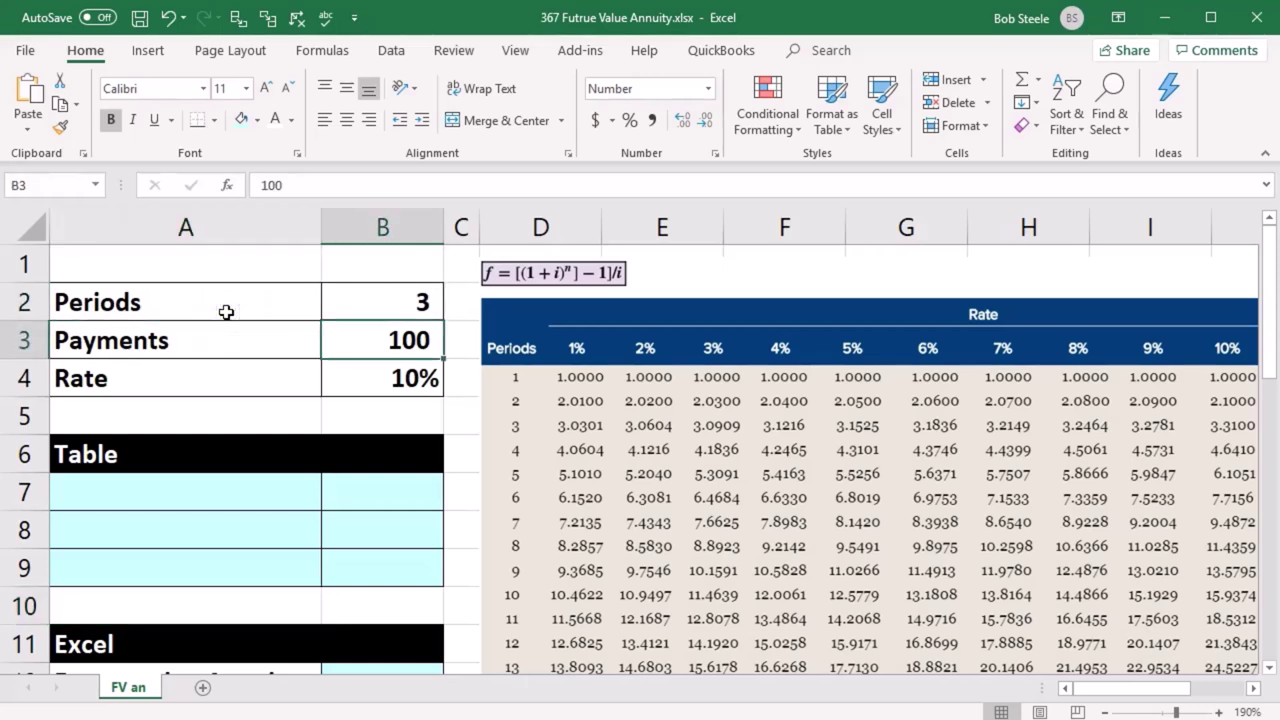
key(Down)
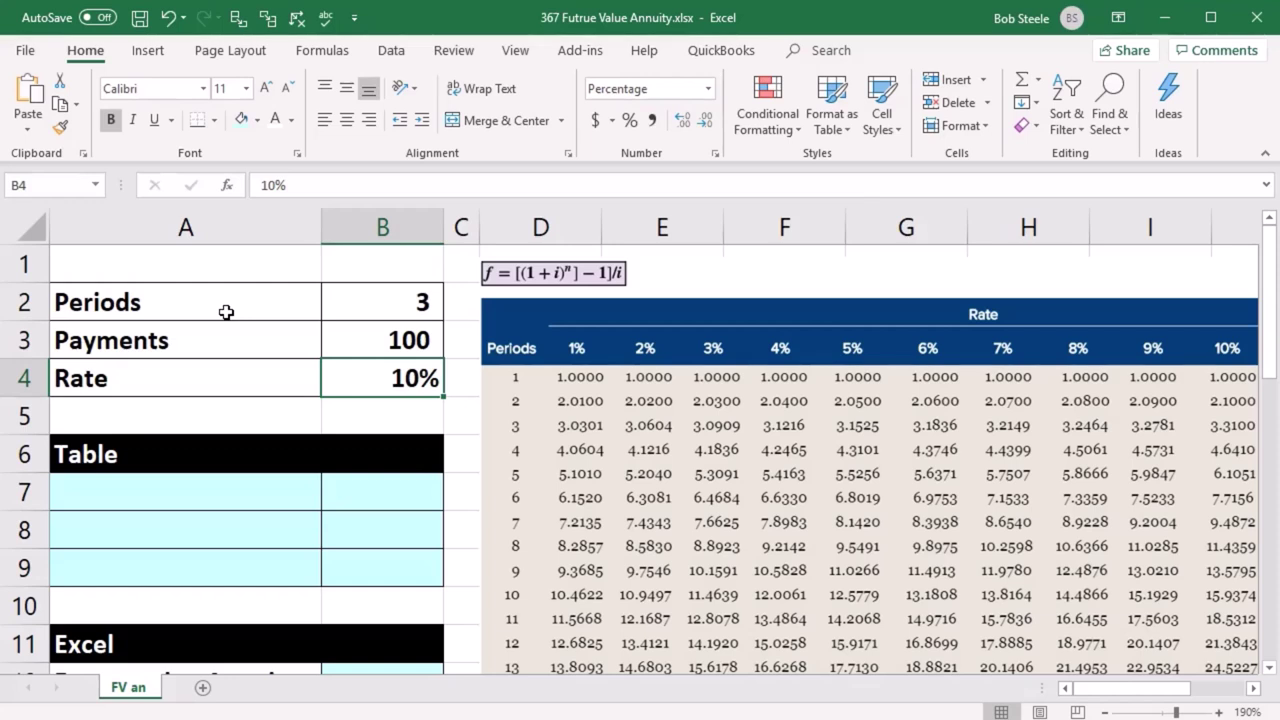
click(226, 312)
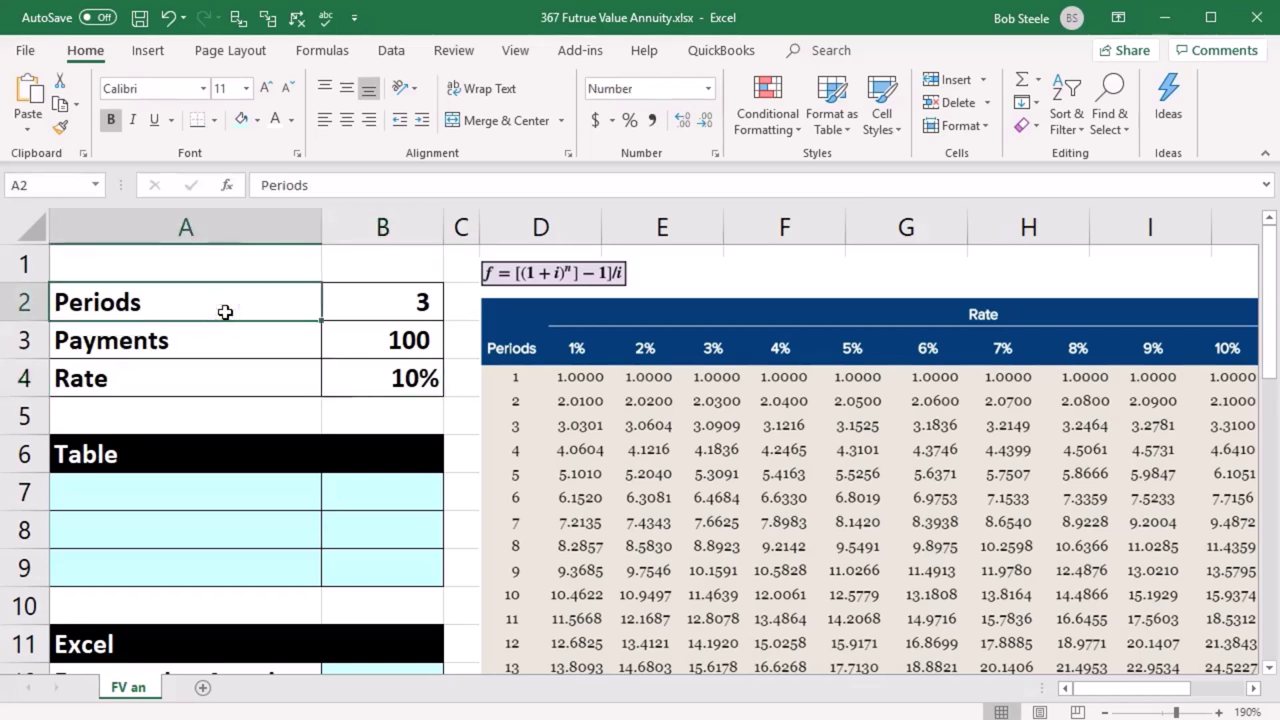
click(195, 372)
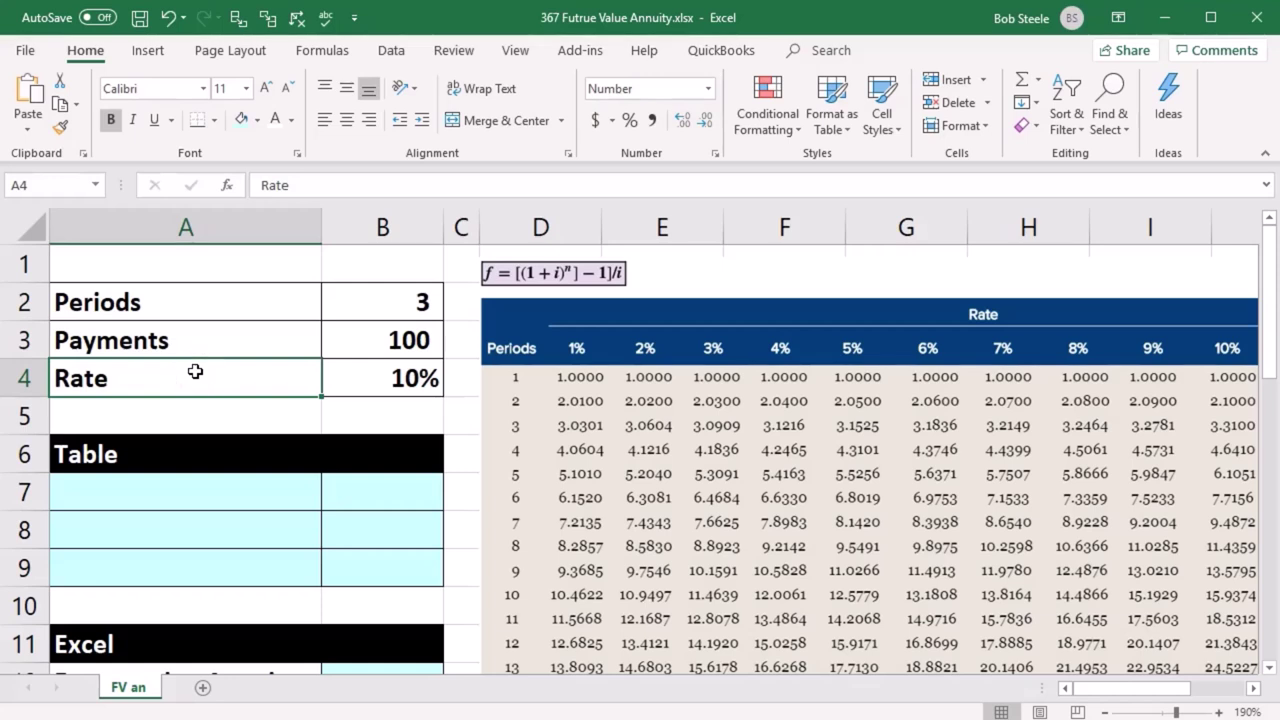
click(317, 511)
click(636, 511)
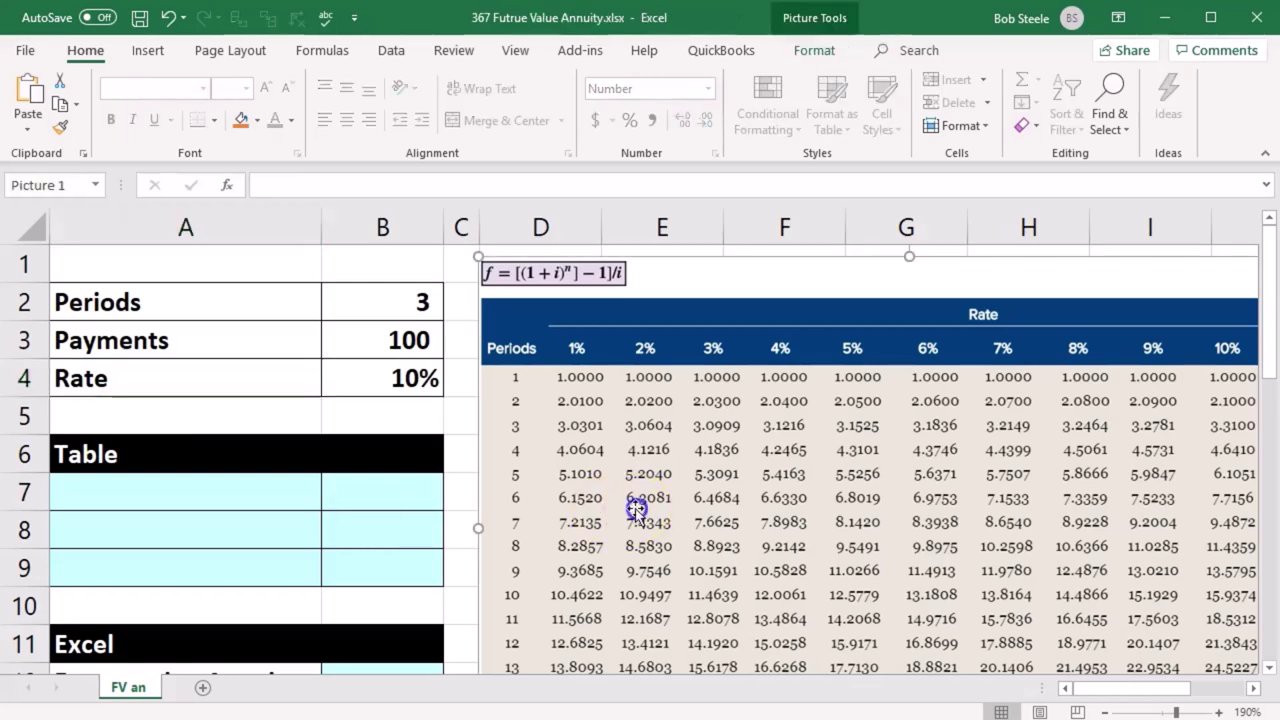
Step: Fill the first row of the Table section with references to the Payments label and amount: =A3 in A7 and =B3 in B7
click(258, 504)
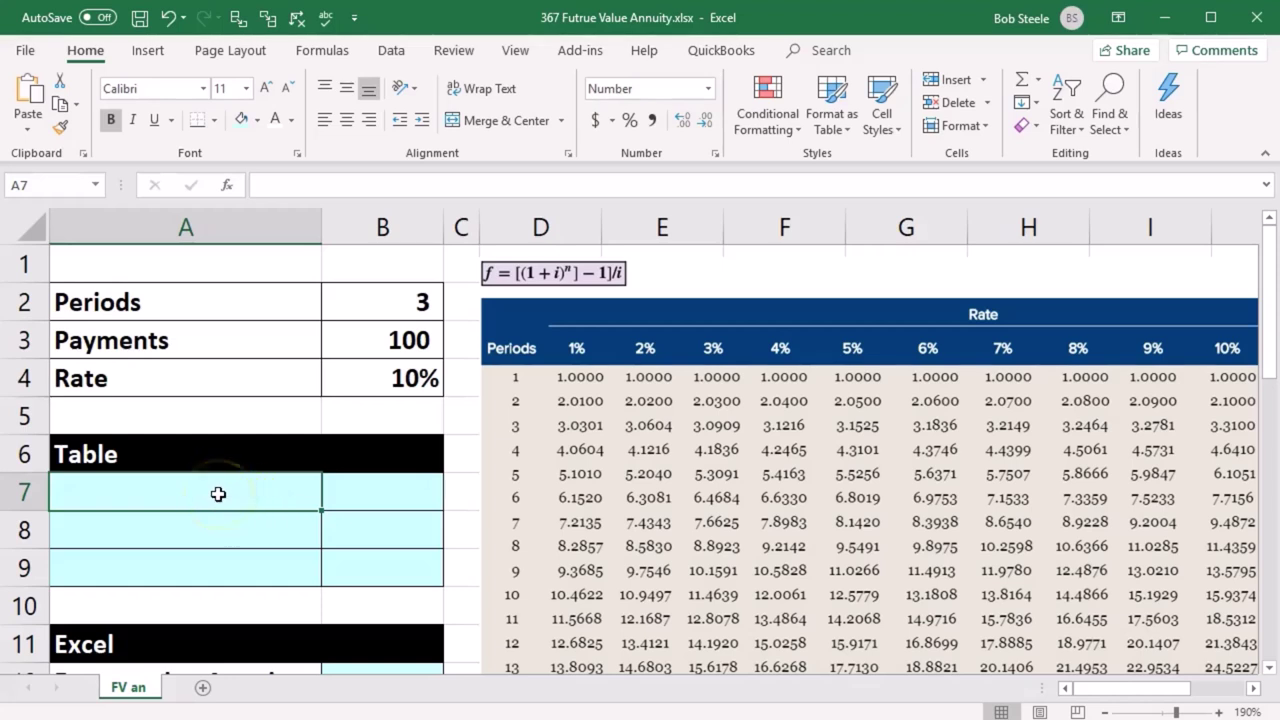
text(P)
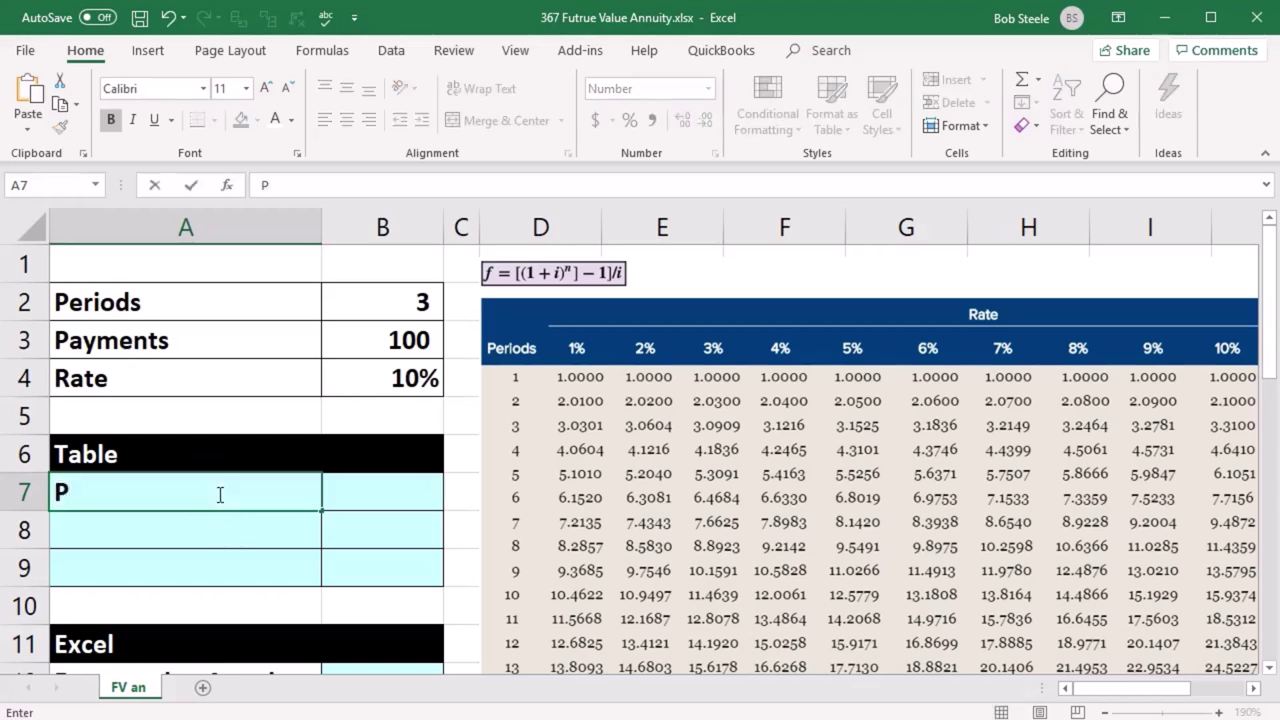
key(BackSpace)
text(=)
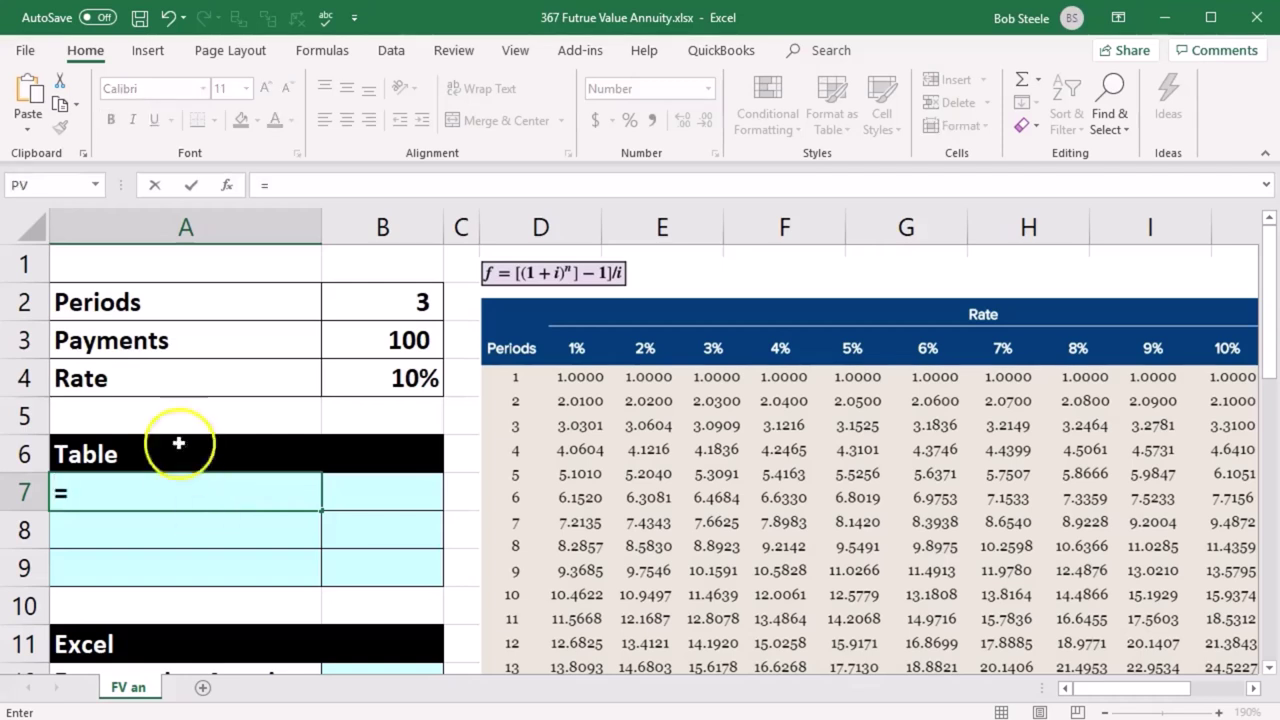
click(145, 340)
key(Tab)
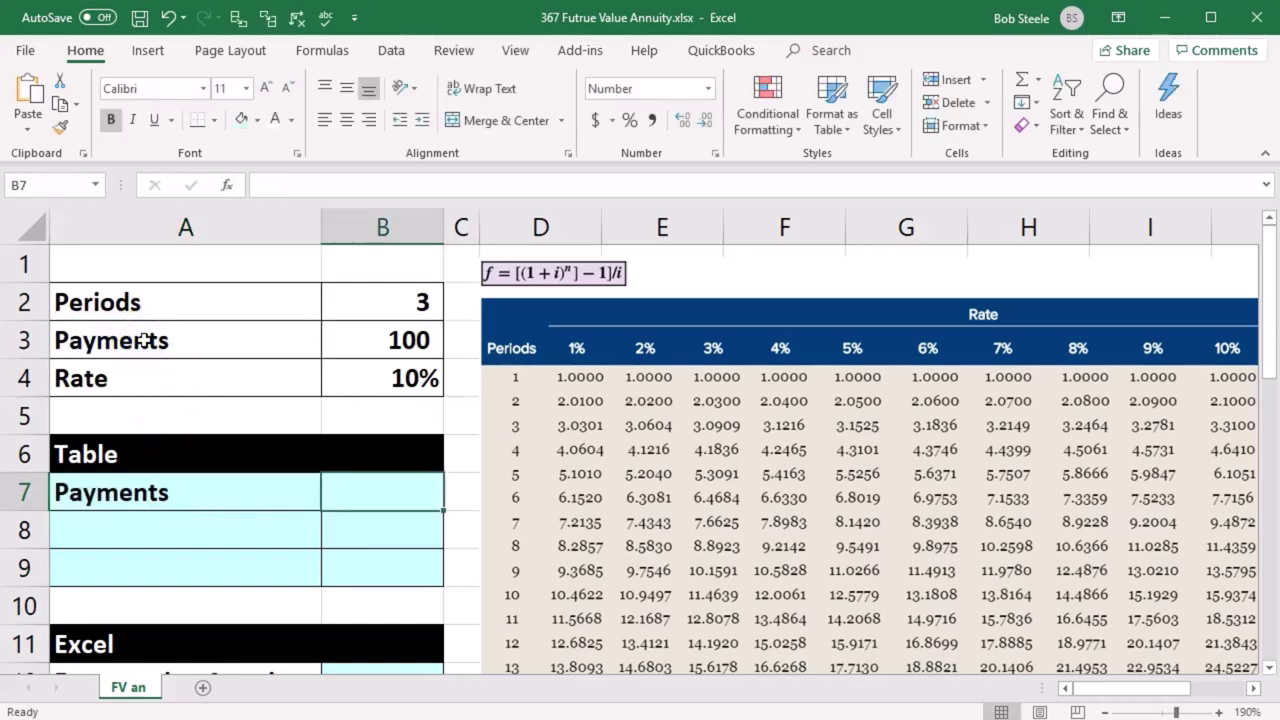
text(=)
click(400, 336)
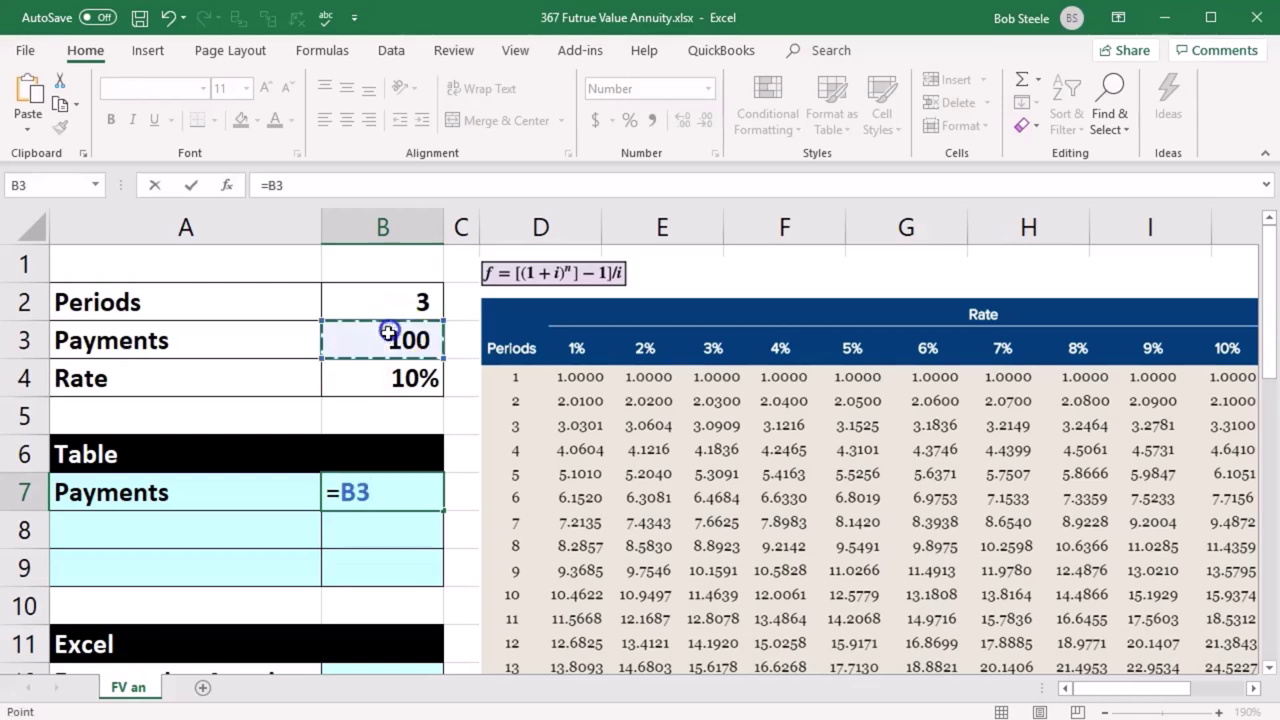
key(Return)
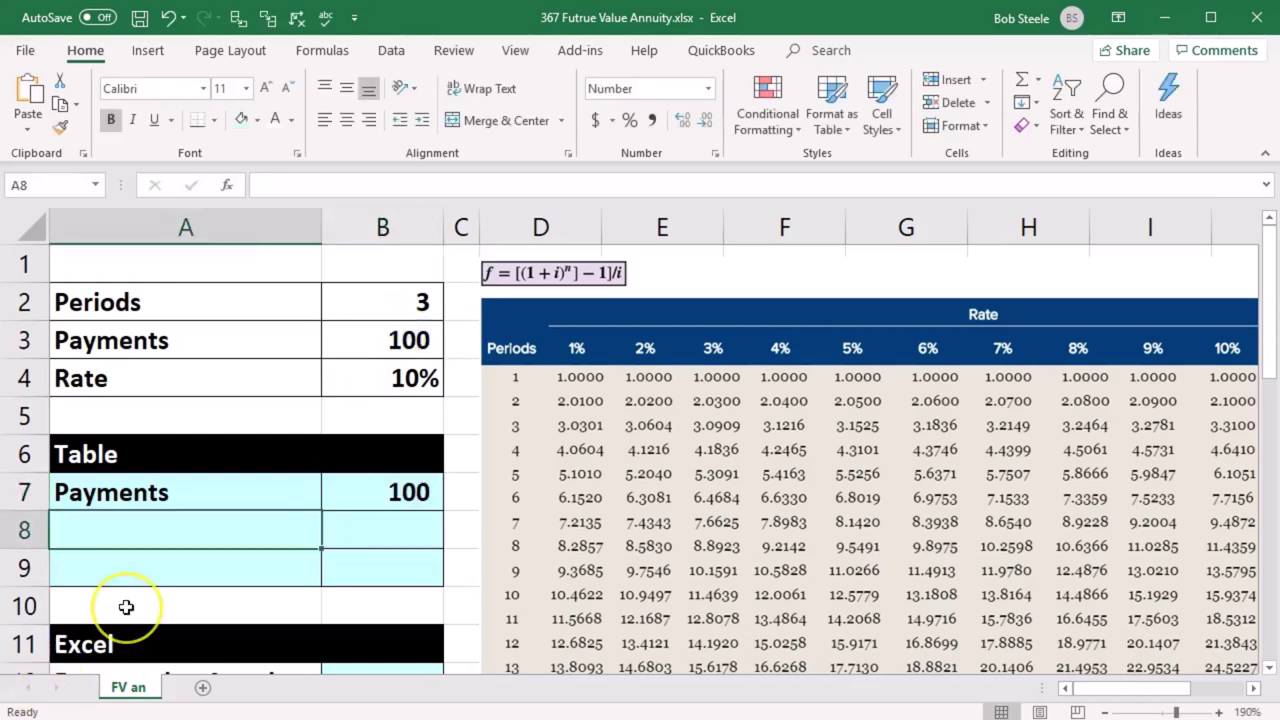
Step: Label A8 "Table" and enter the factor for 3 periods at 10%, 3.3100, in B8
text(Table)
key(Tab)
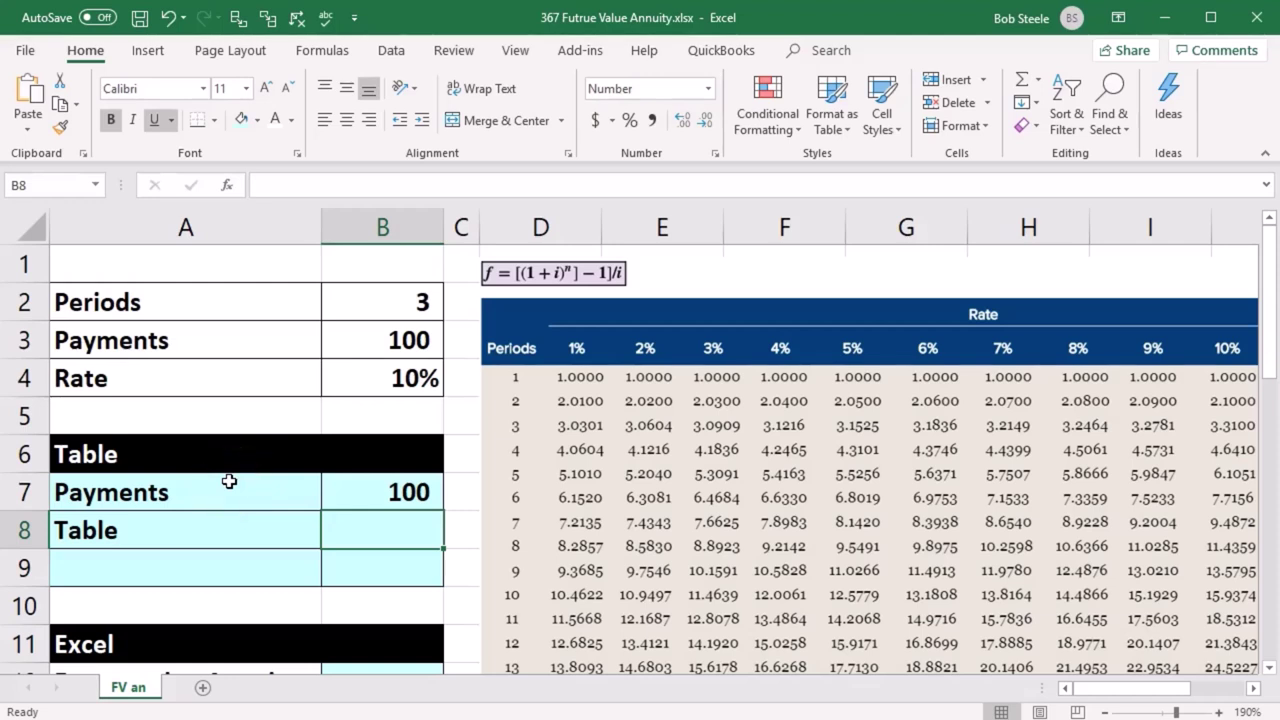
click(341, 352)
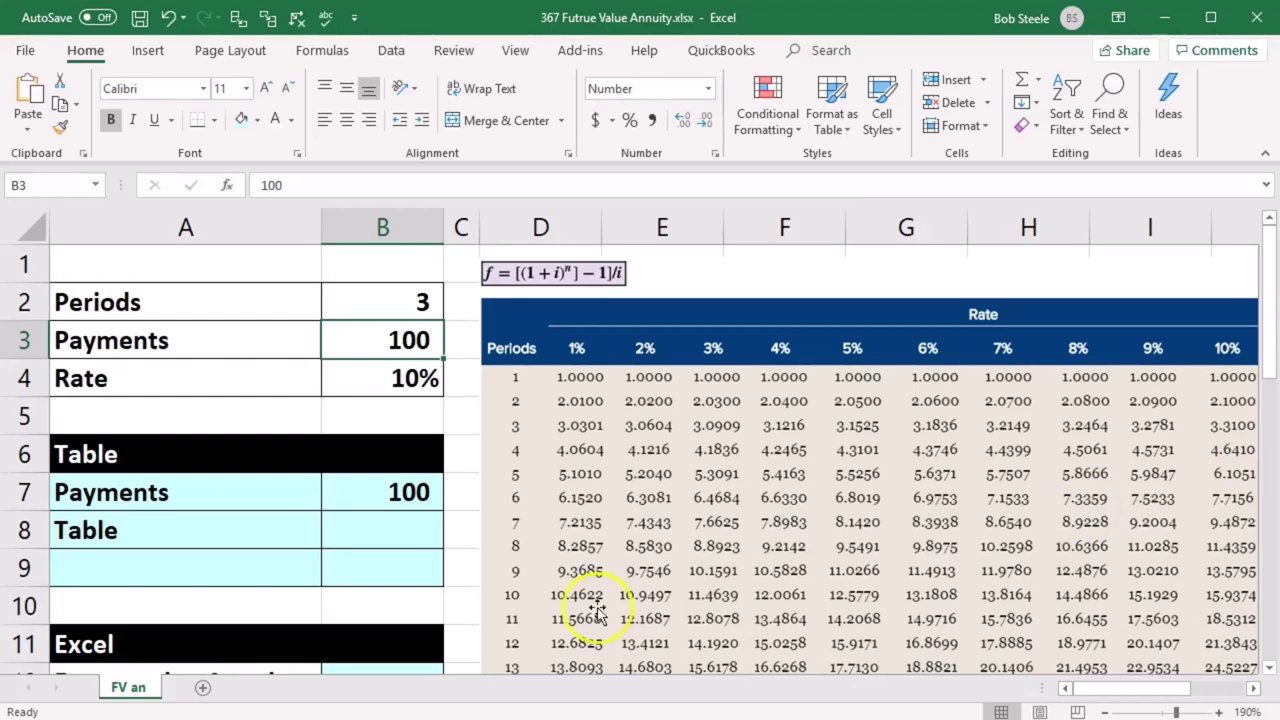
click(398, 531)
text(3.3100)
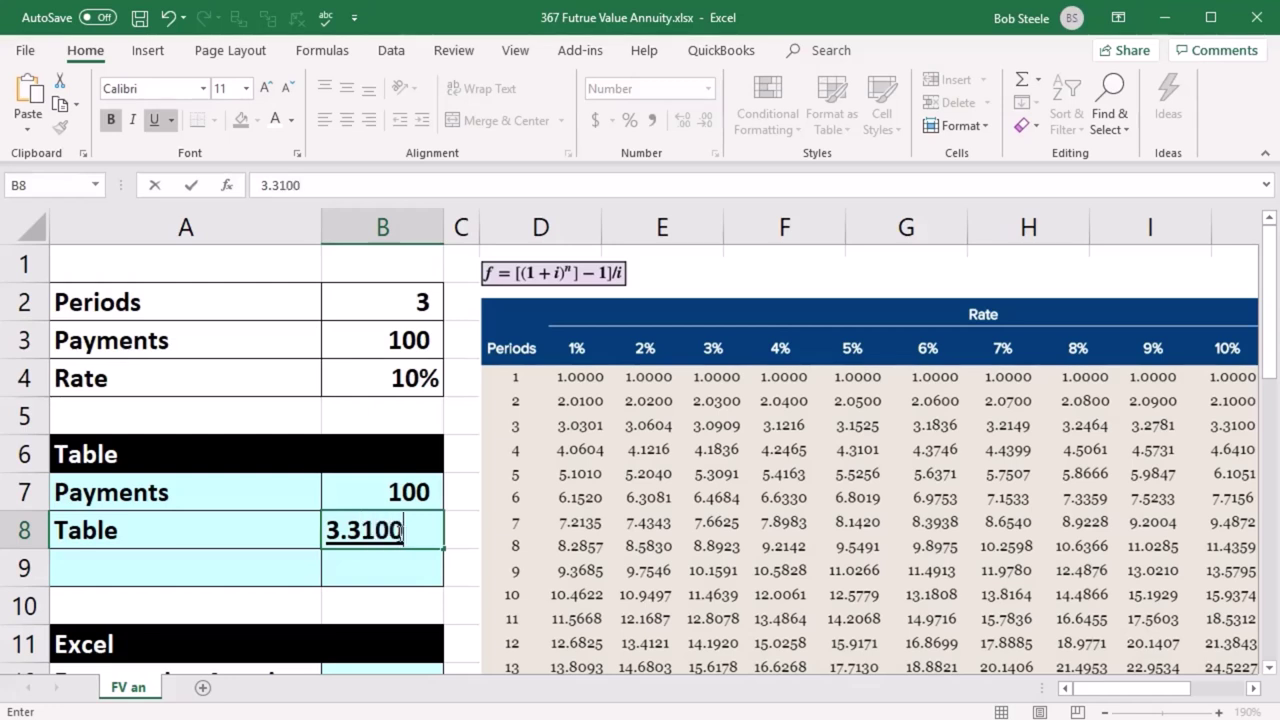
key(Return)
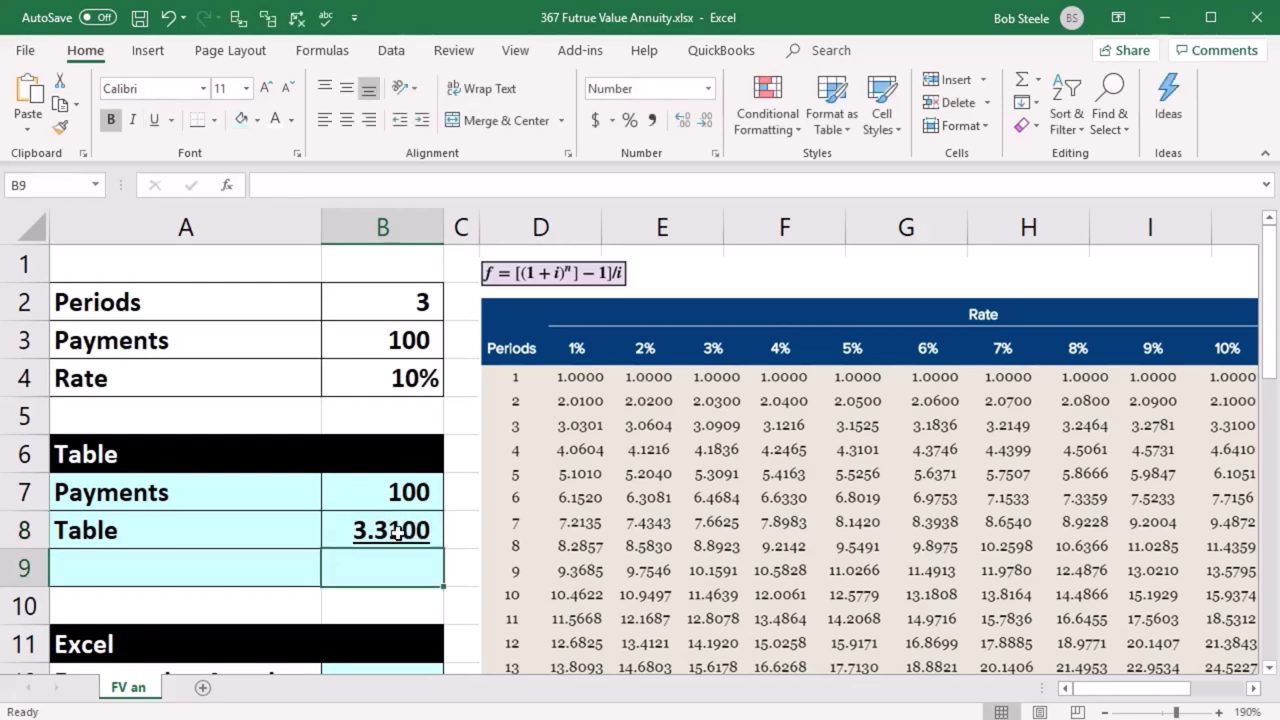
Step: Copy the label "Future value Annuity" into A9 as values only
key(ctrl+c)
right_click(234, 563)
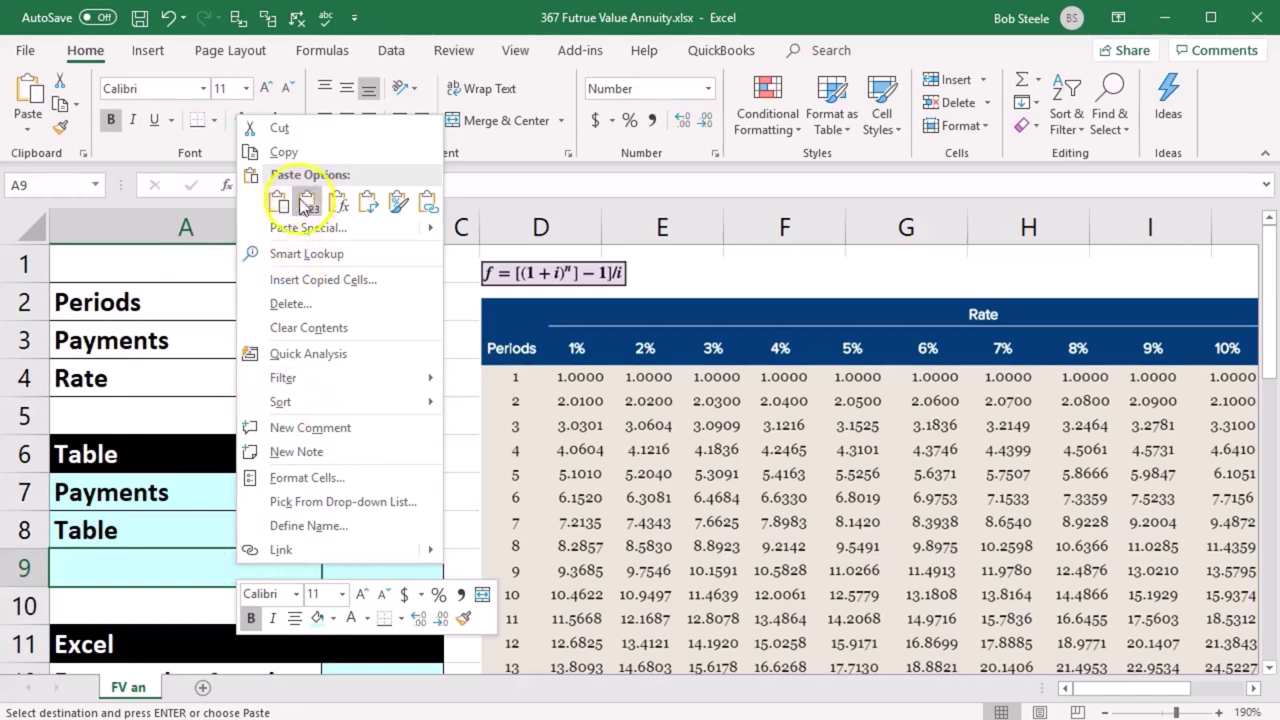
click(308, 202)
Step: Calculate the future value in B9 by multiplying the payment by the table factor with =B7*B8
key(Right)
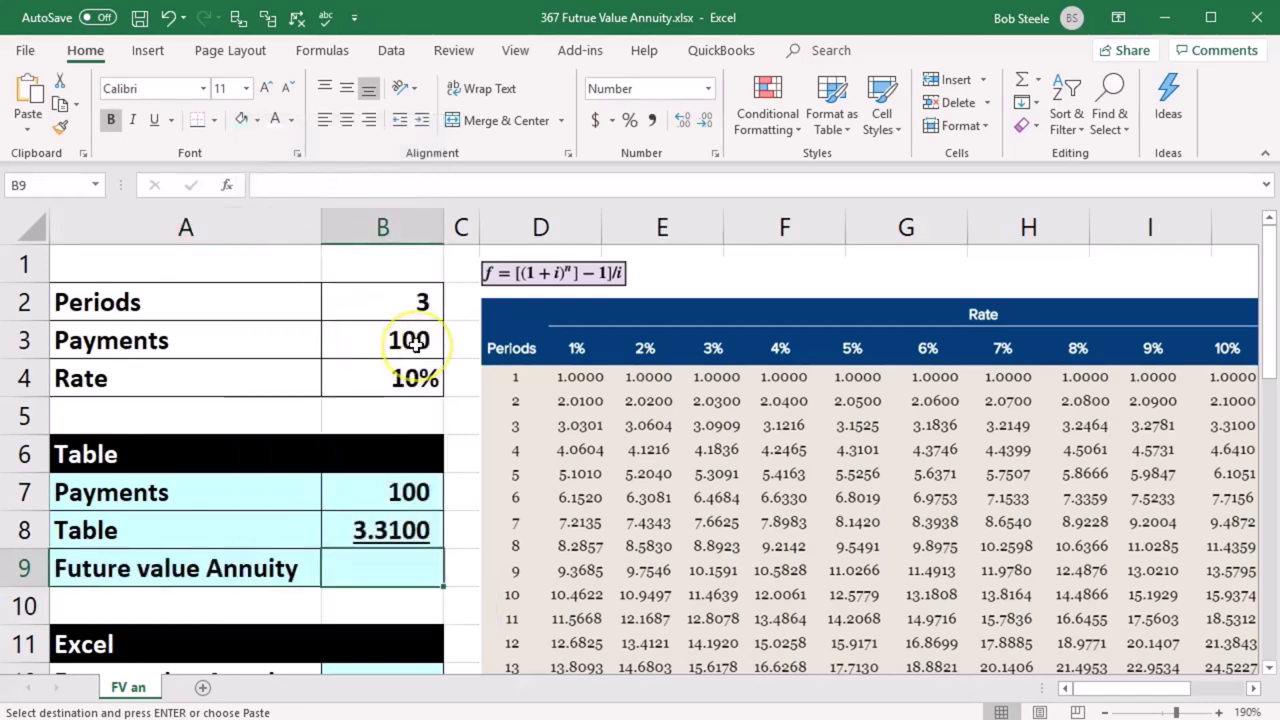
text(=)
click(384, 479)
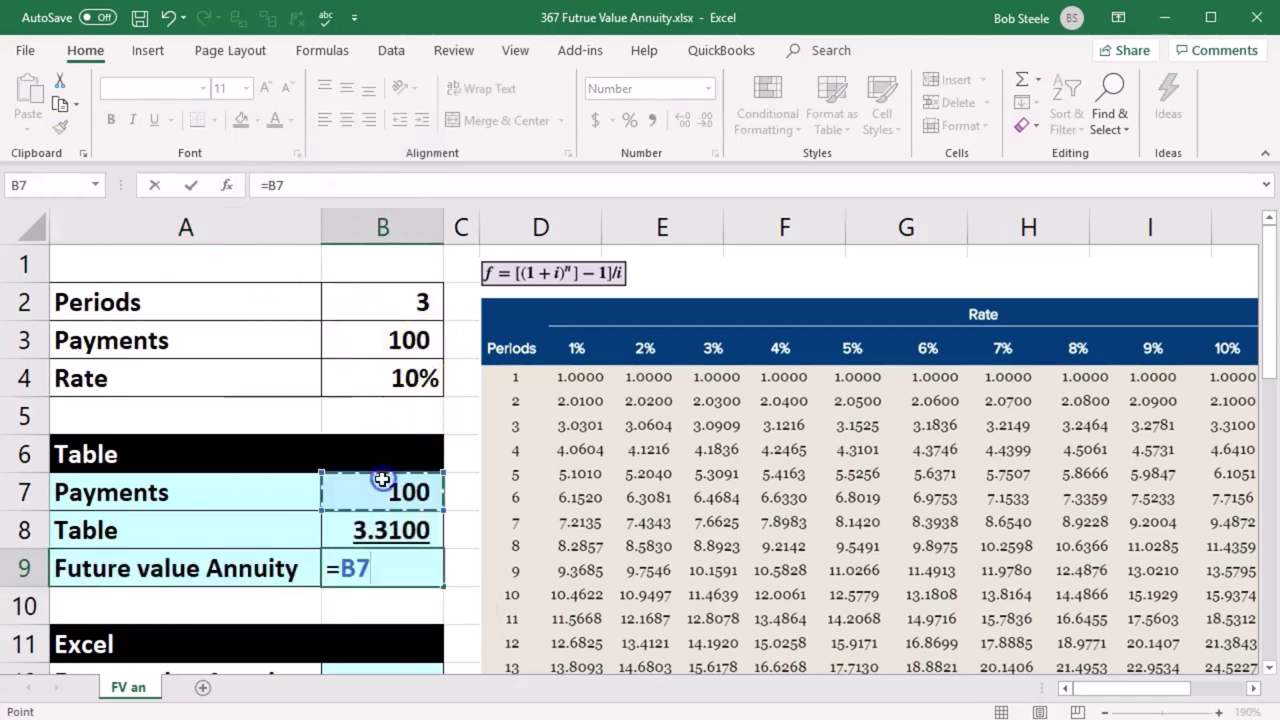
text(*)
click(388, 520)
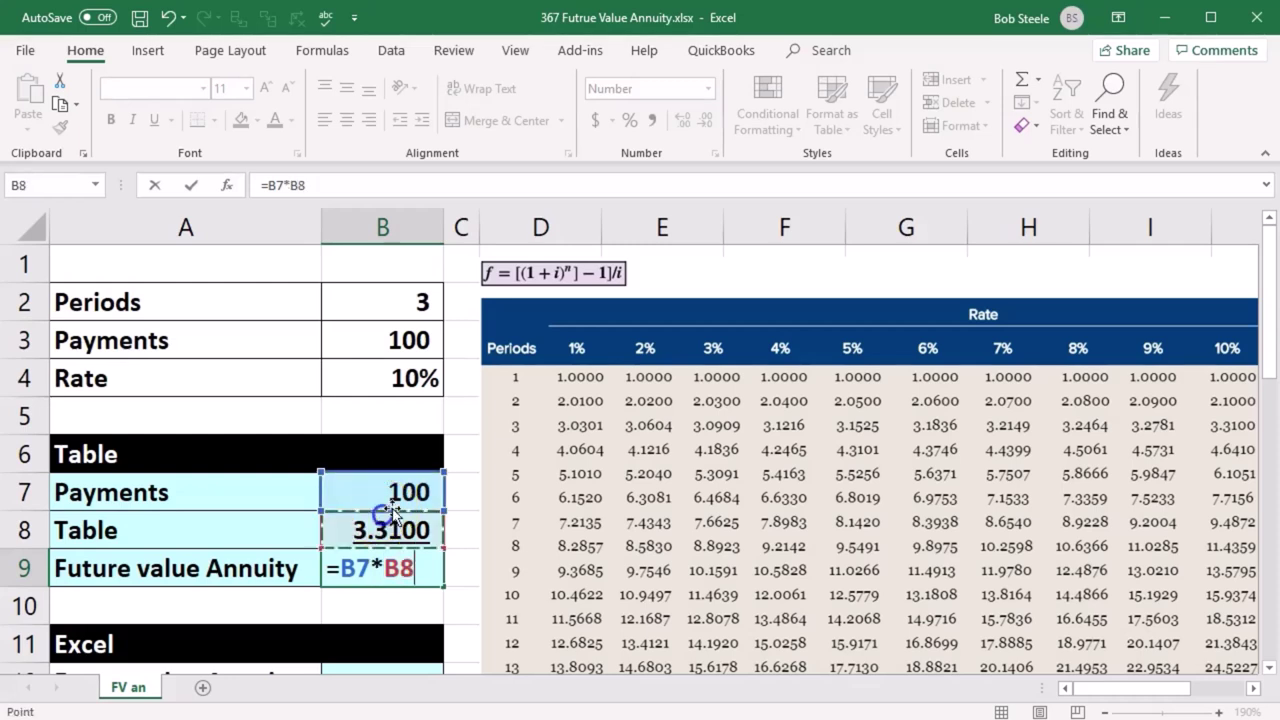
key(Return)
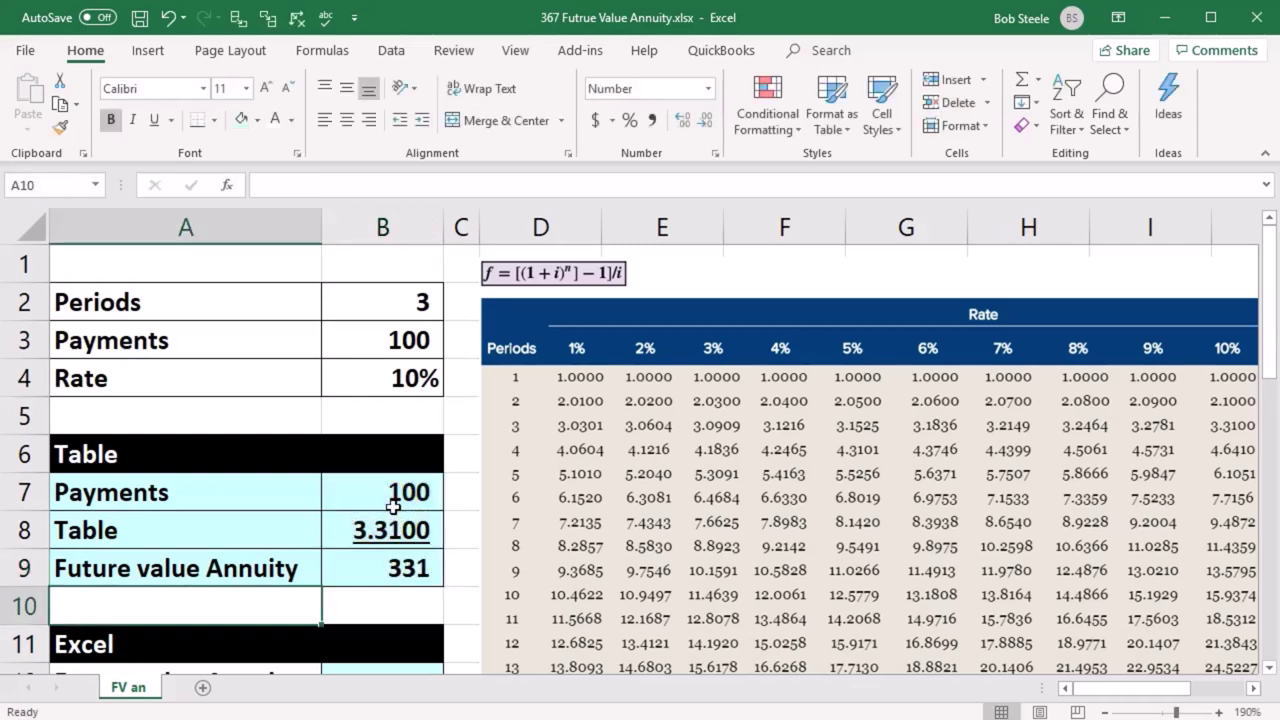
Step: Insert the FV function in cell B12 of the Excel section
click(393, 507)
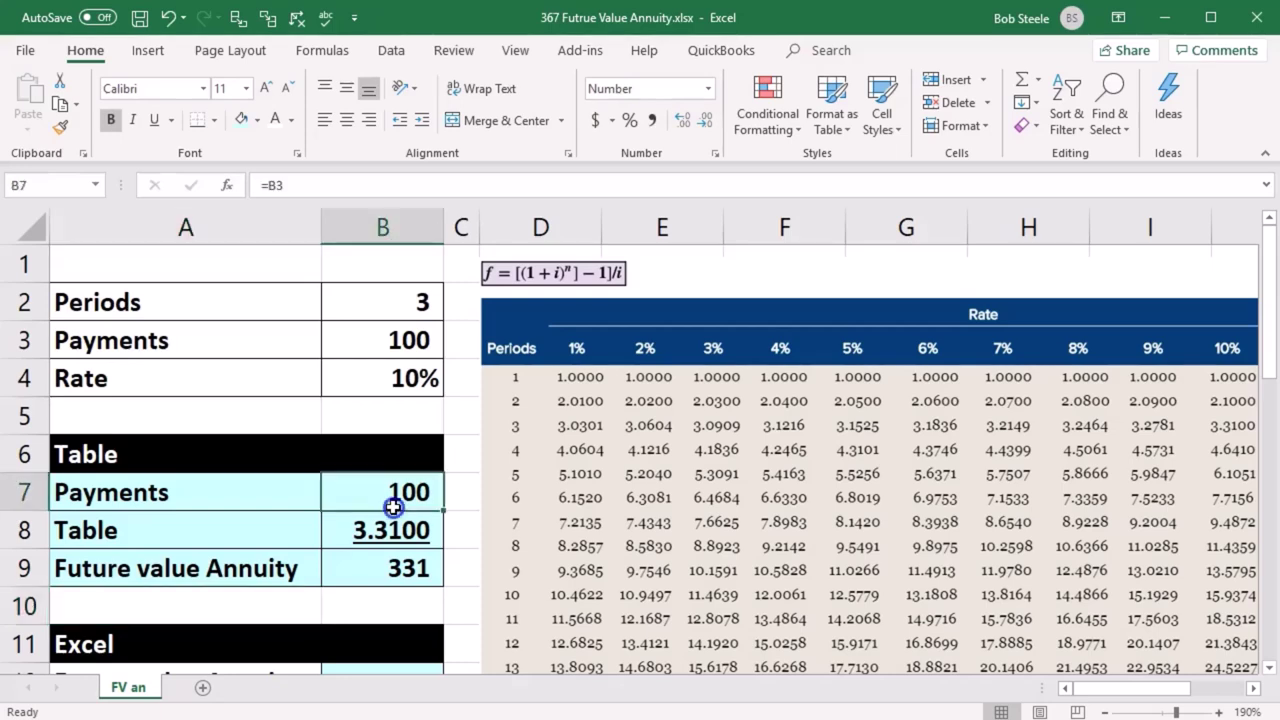
scroll(393, 507, down, 1)
scroll(393, 507, down, 1)
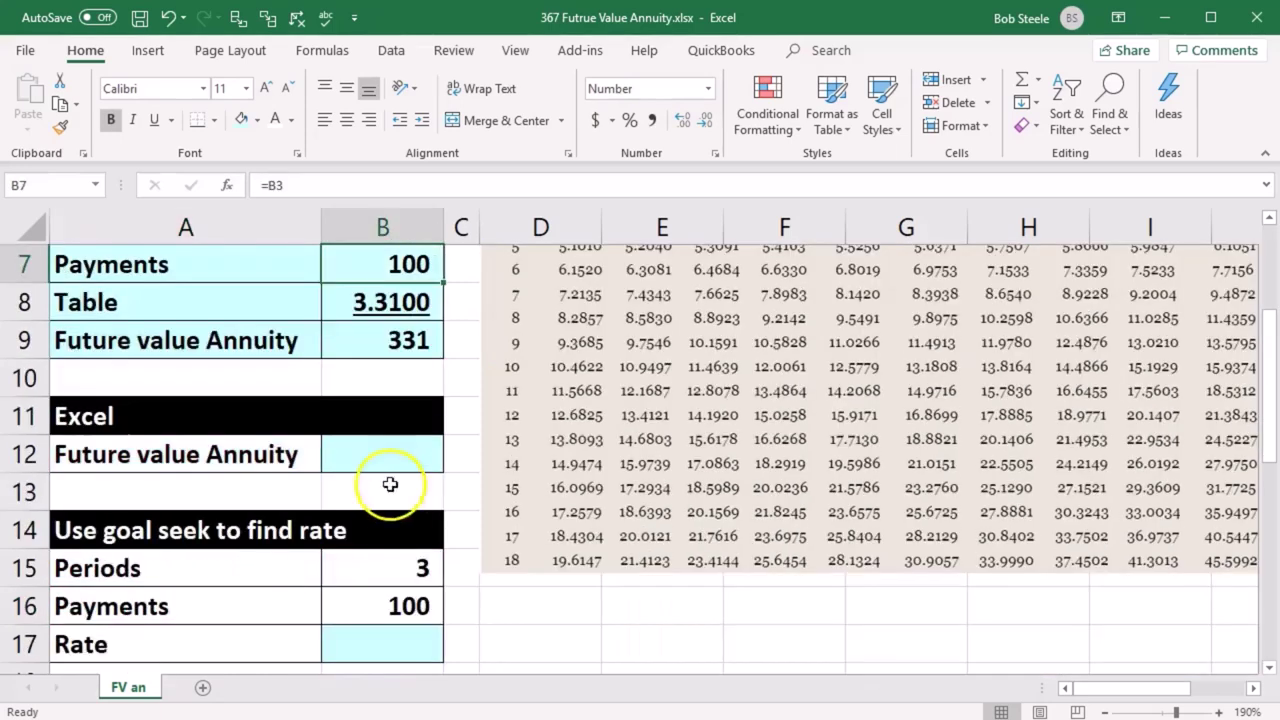
click(383, 455)
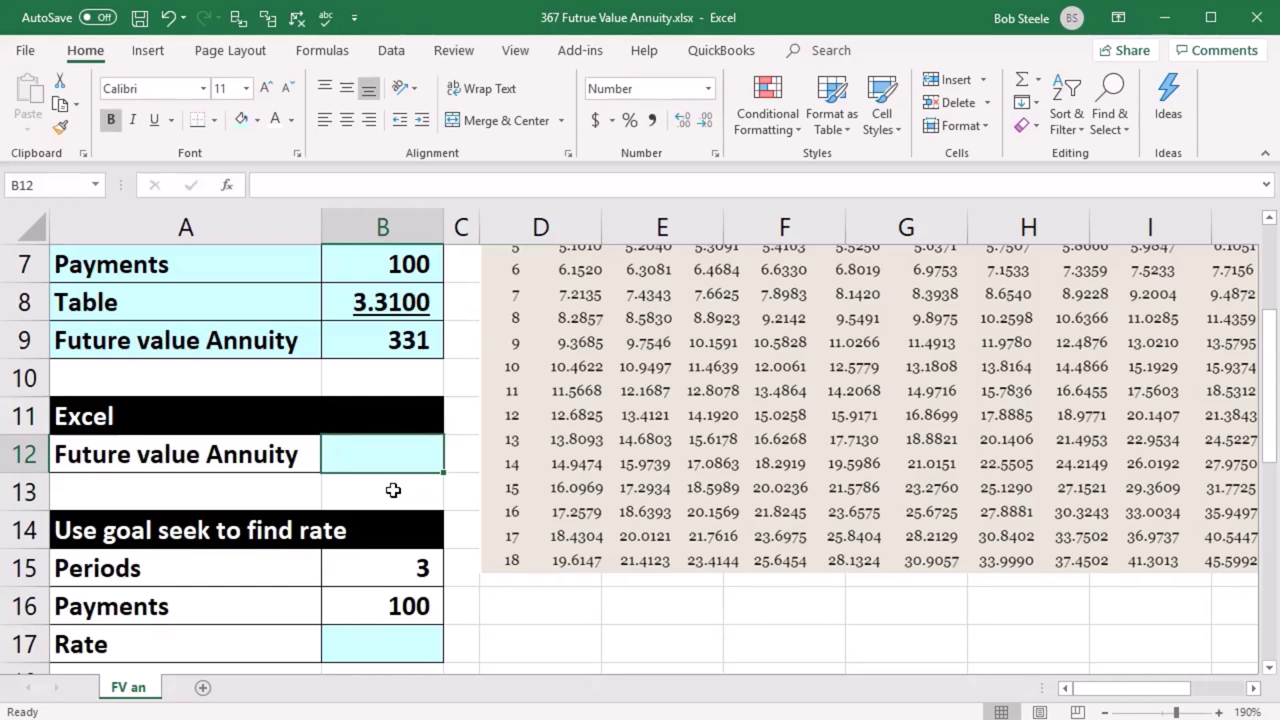
click(318, 55)
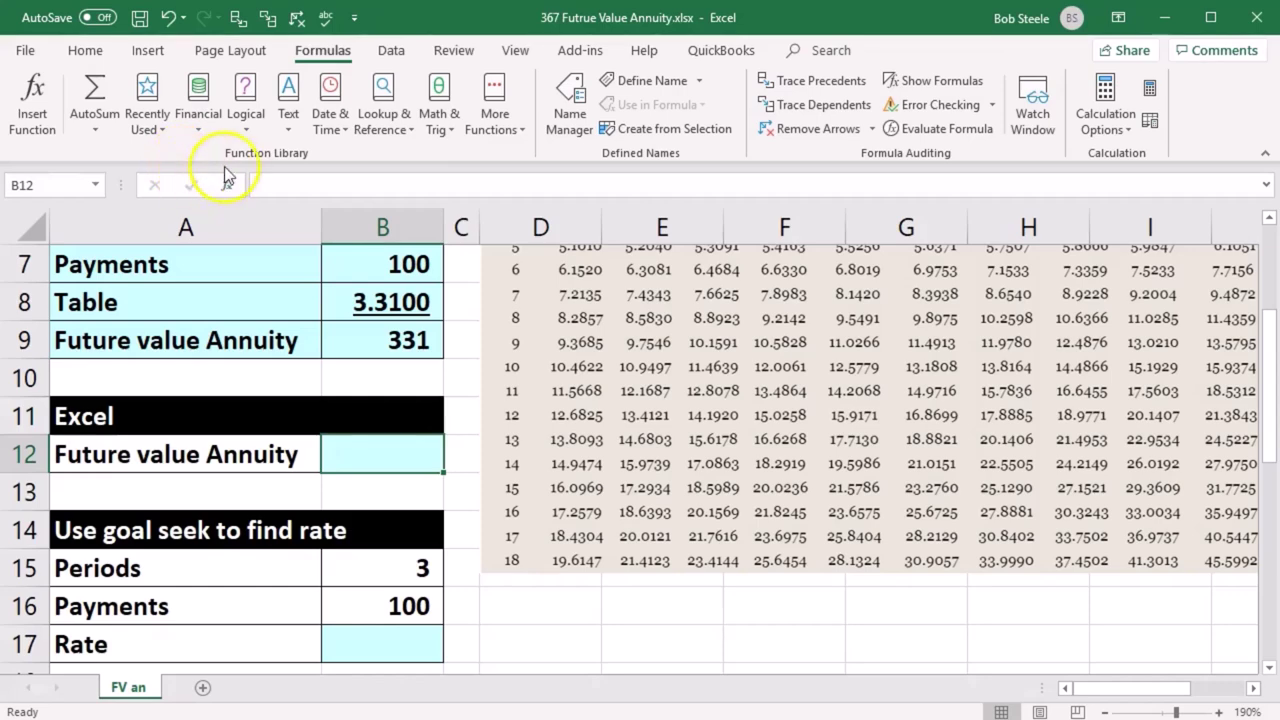
click(38, 120)
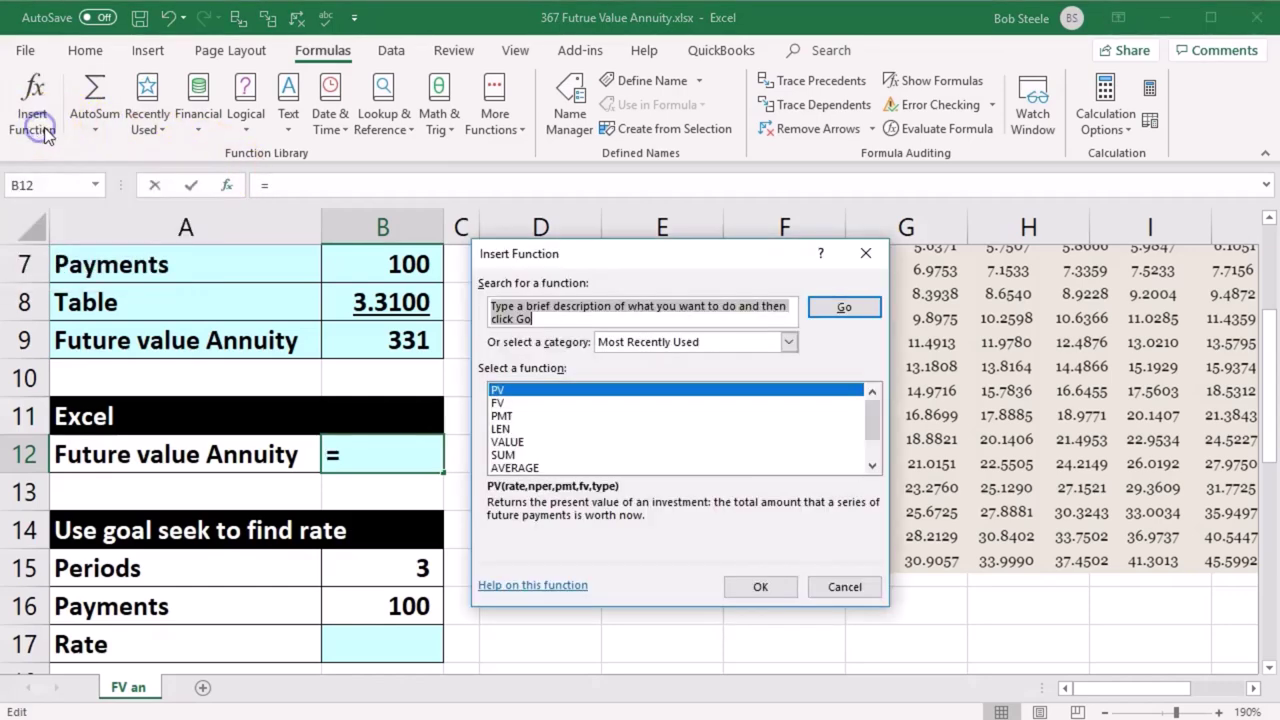
click(500, 403)
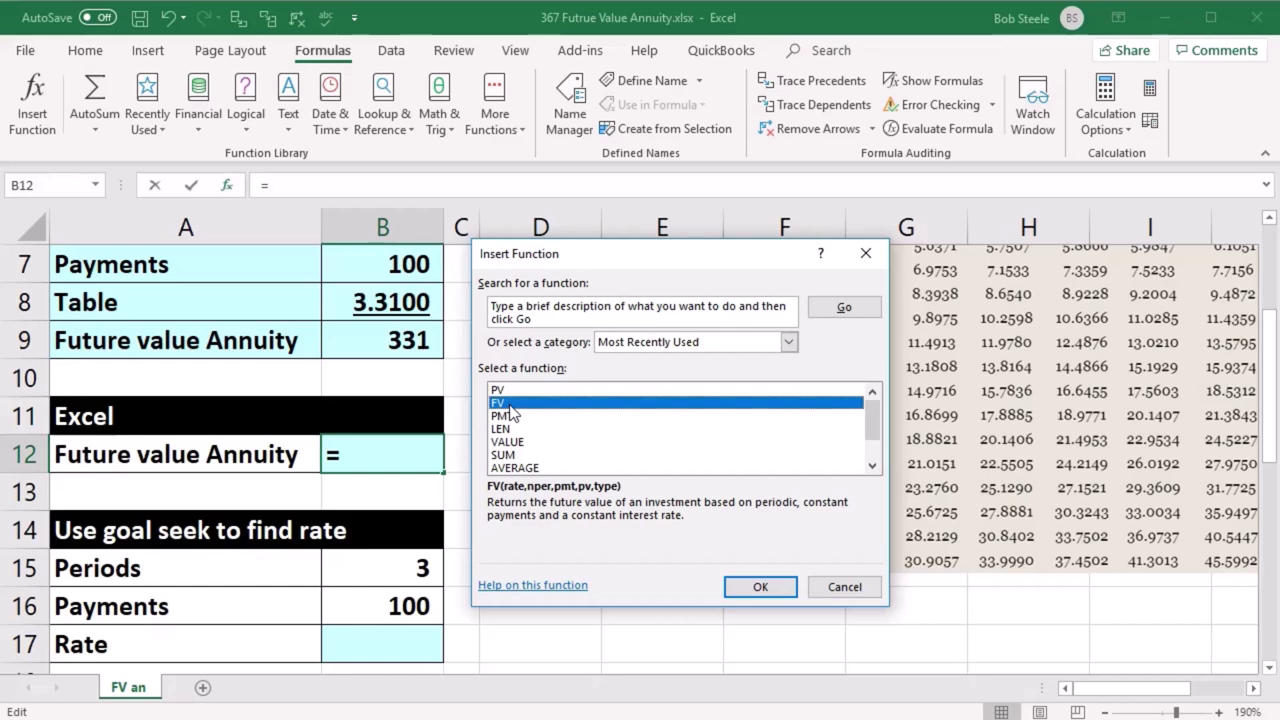
click(760, 587)
Step: Complete the FV function with B4 as Rate, B2 as Nper and B3 as Pmt
drag(610, 274, 716, 274)
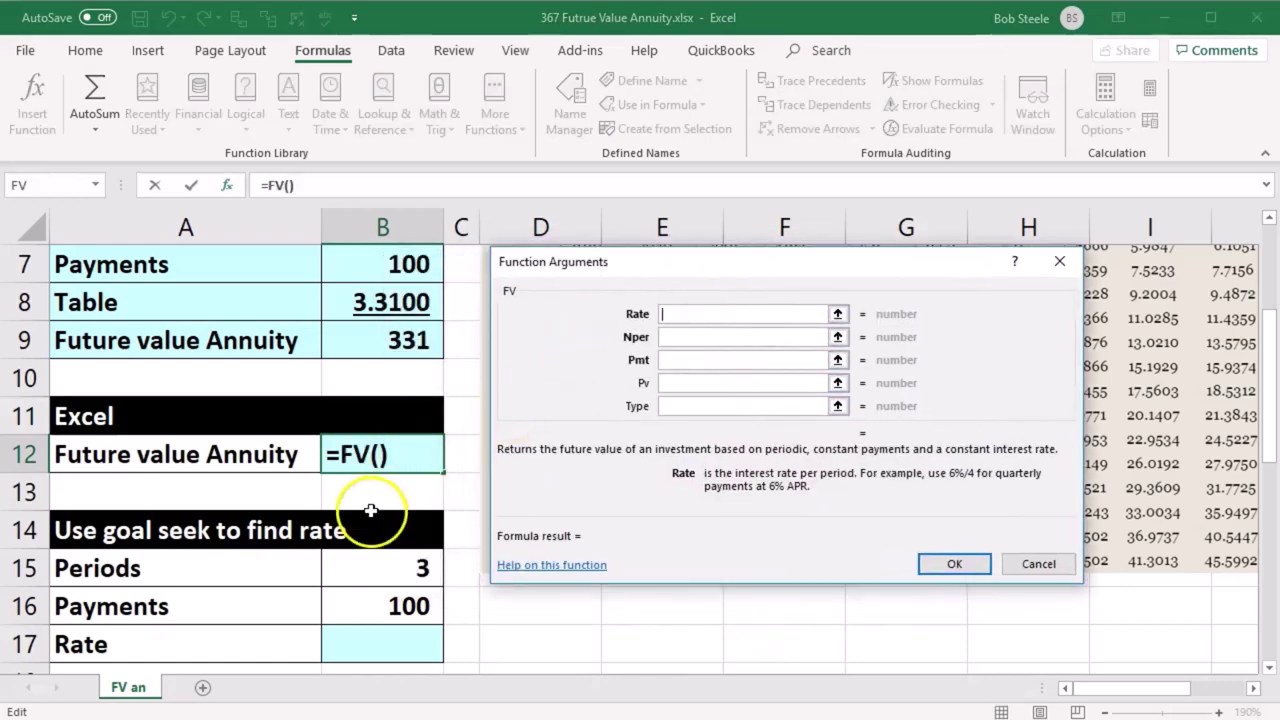
scroll(376, 526, up, 2)
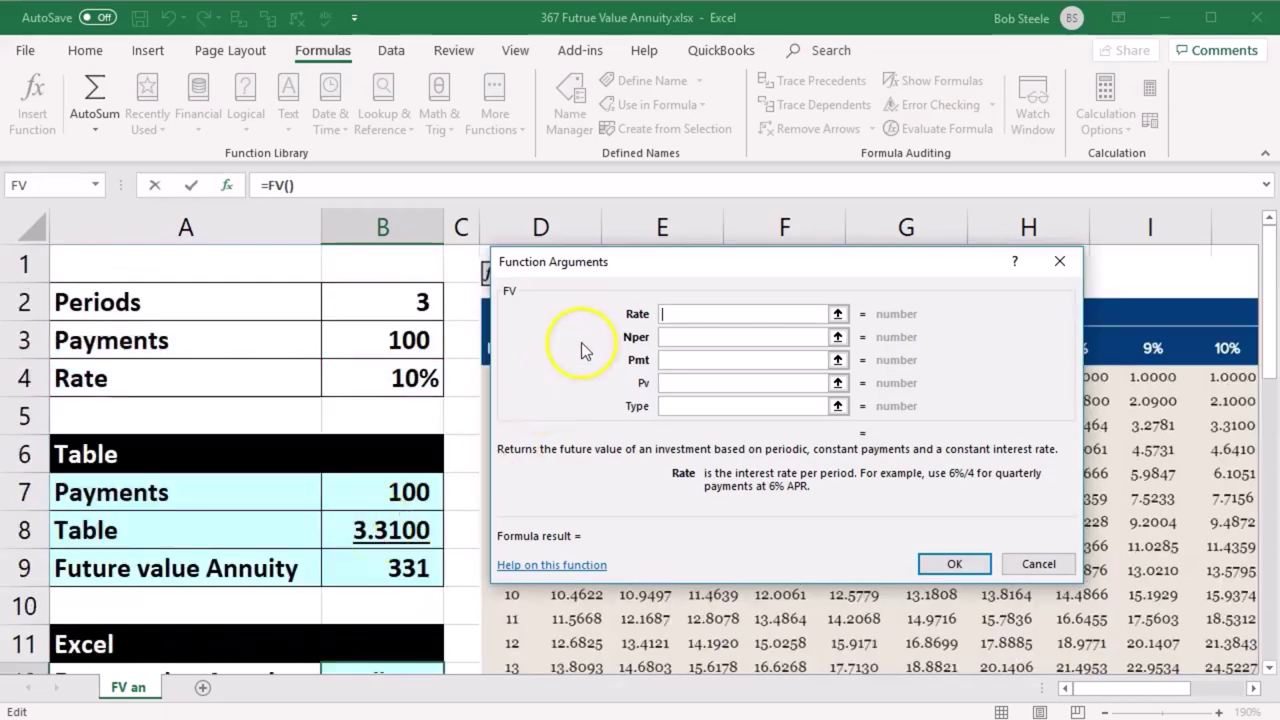
click(395, 378)
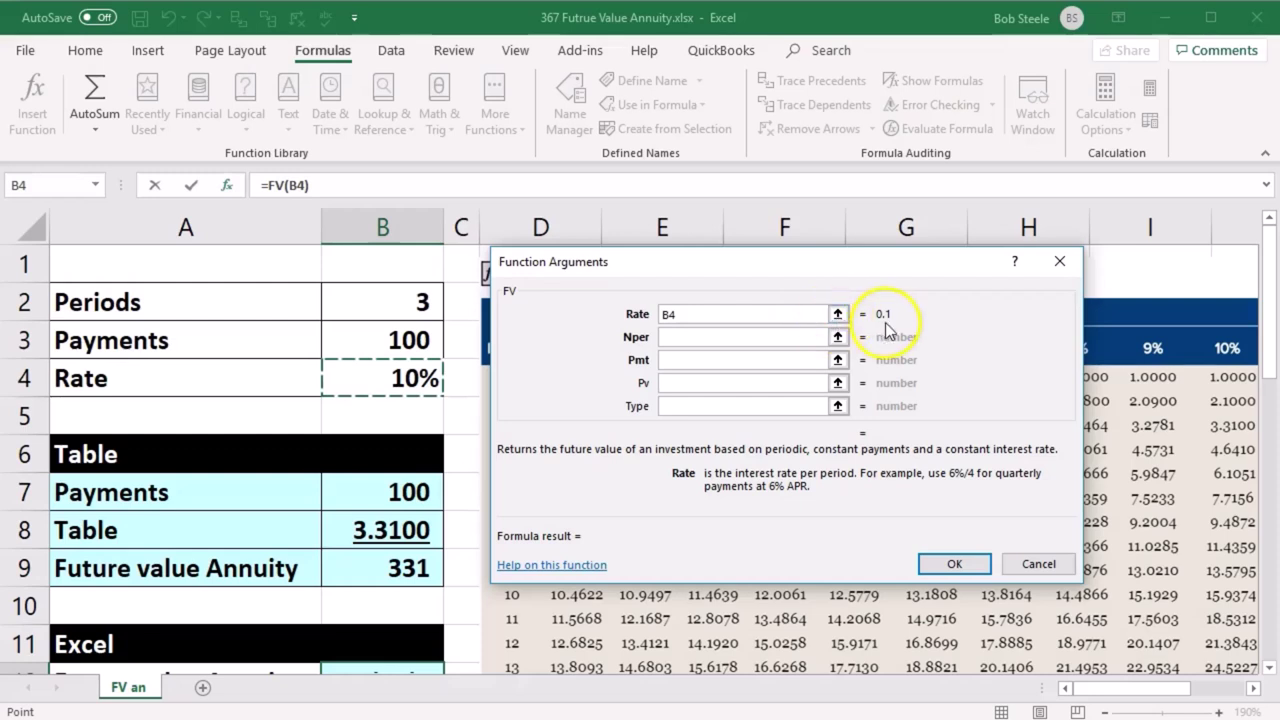
click(714, 337)
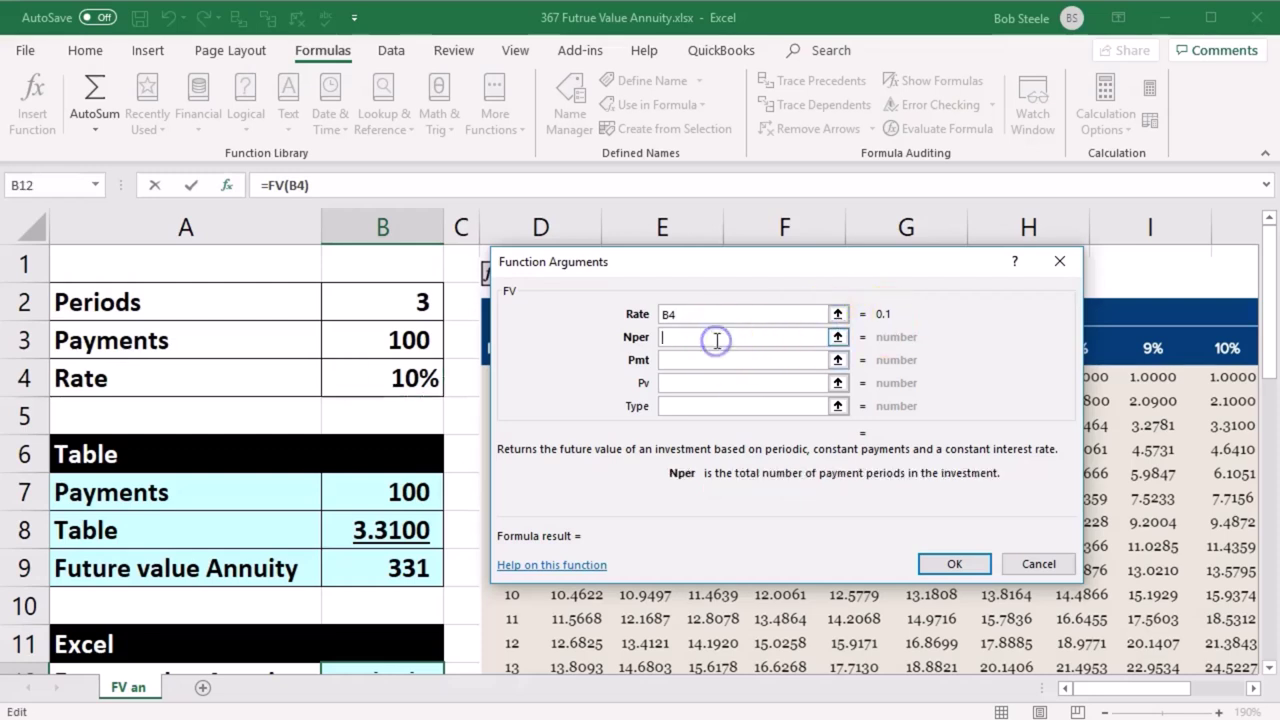
click(422, 305)
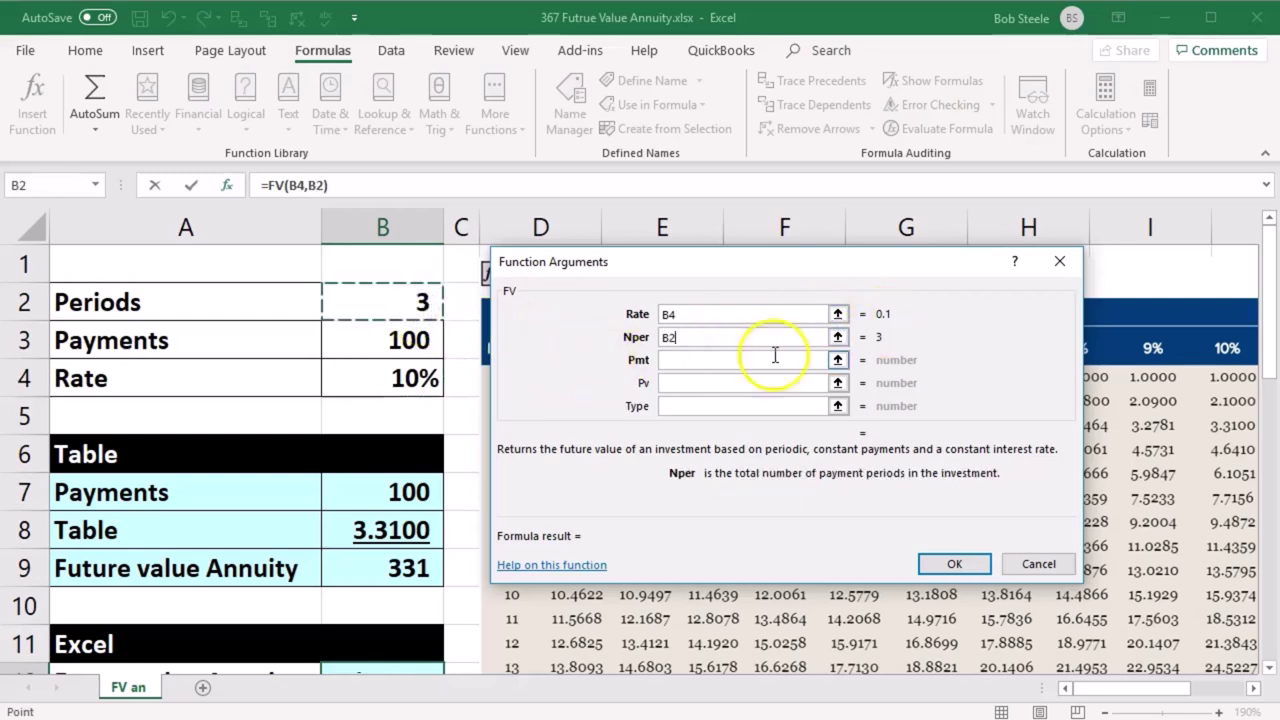
click(731, 362)
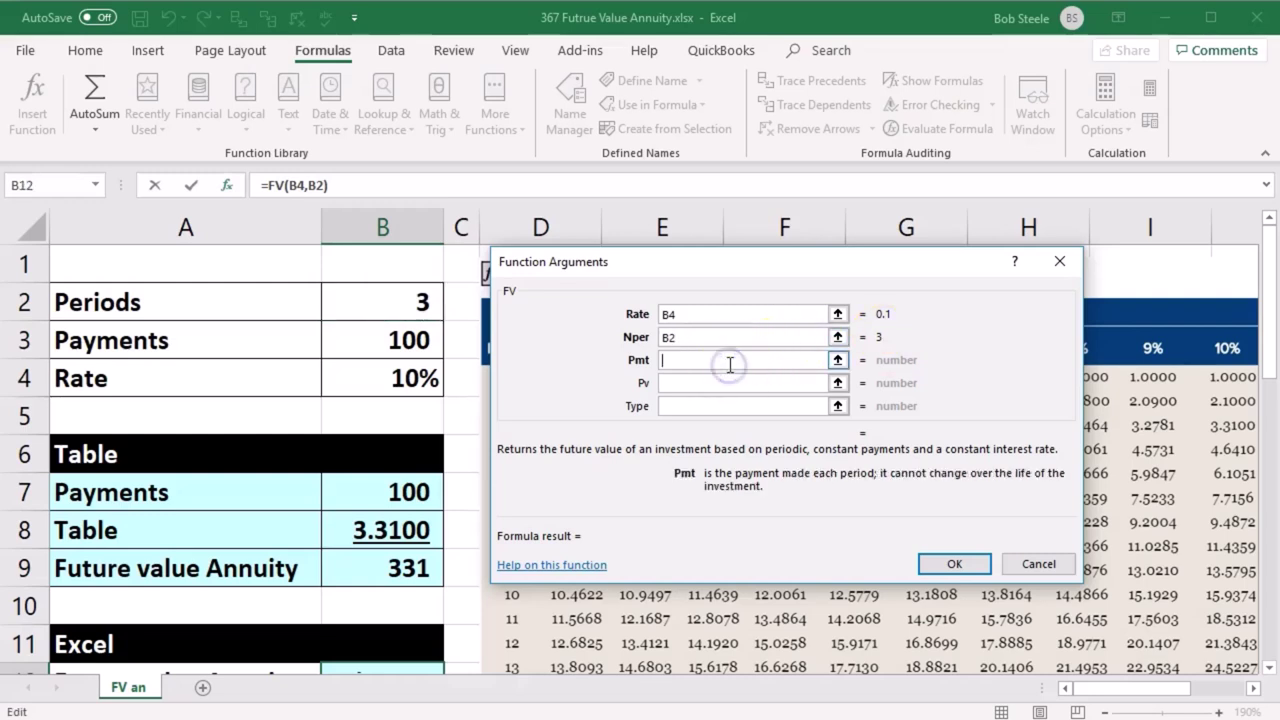
click(410, 340)
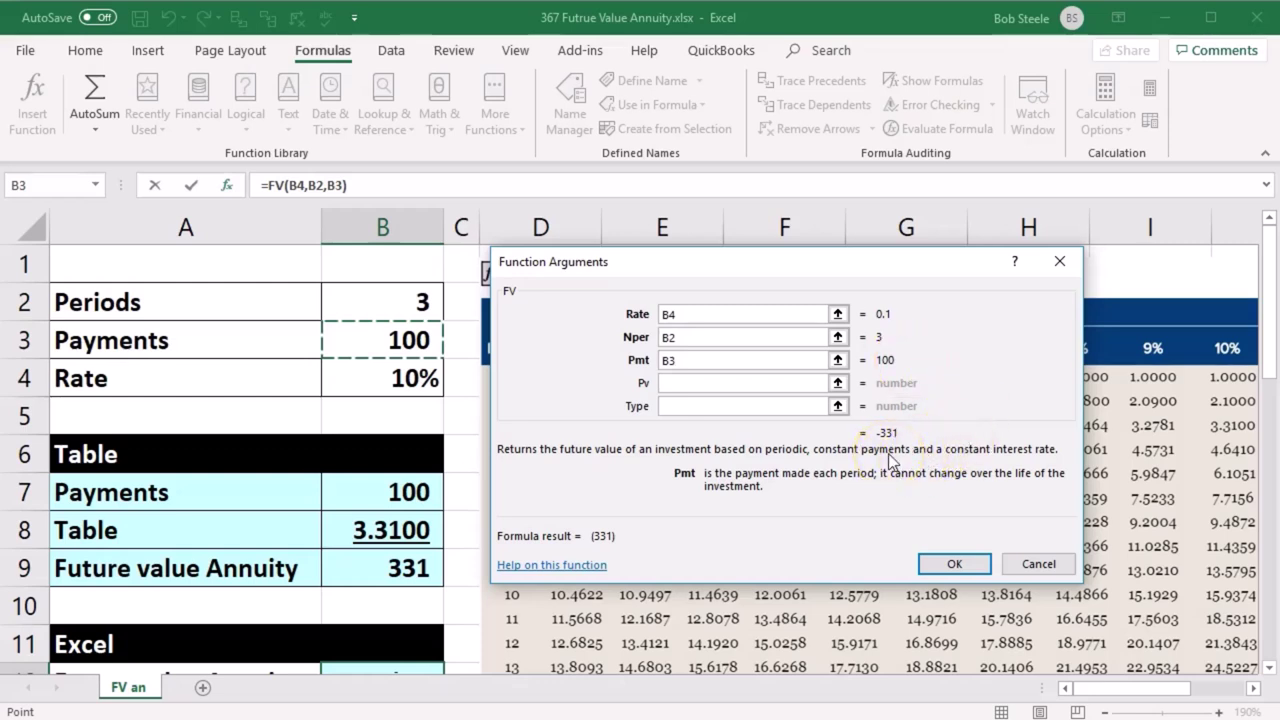
click(953, 565)
scroll(356, 578, down, 2)
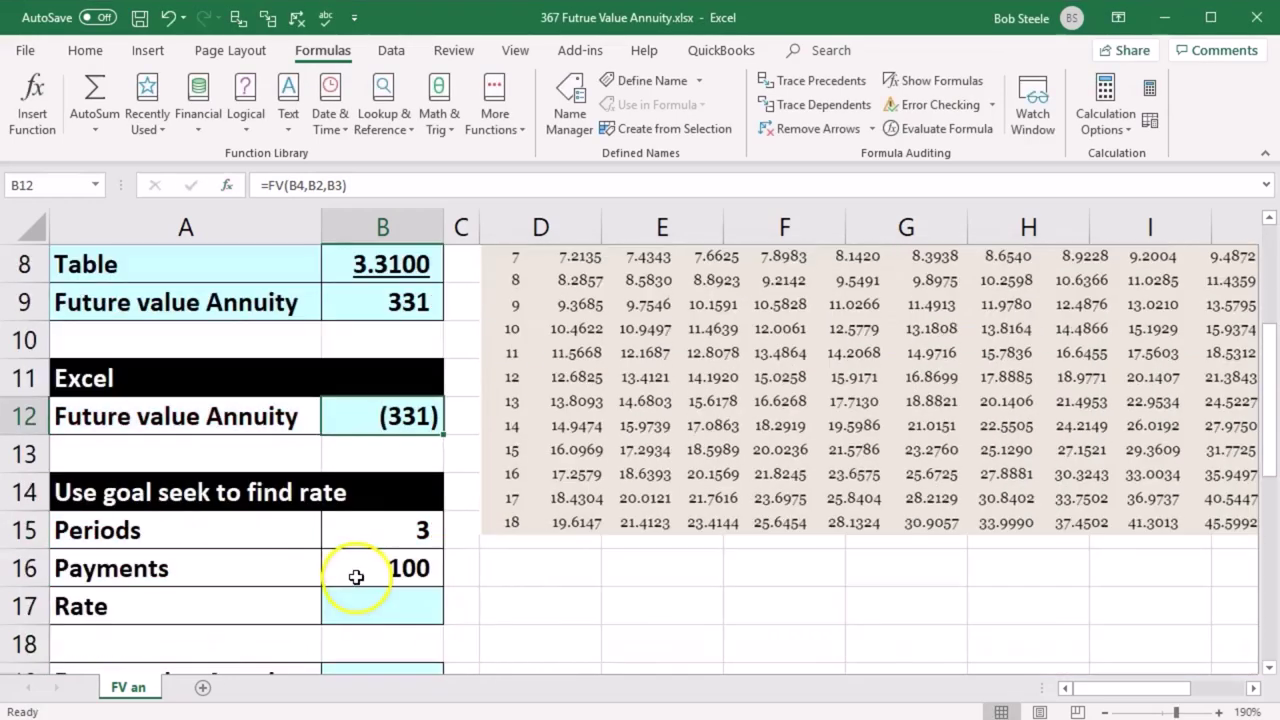
Step: Negate the FV formula in B12 so that it reads =-FV(B4,B2,B3)
double_click(350, 420)
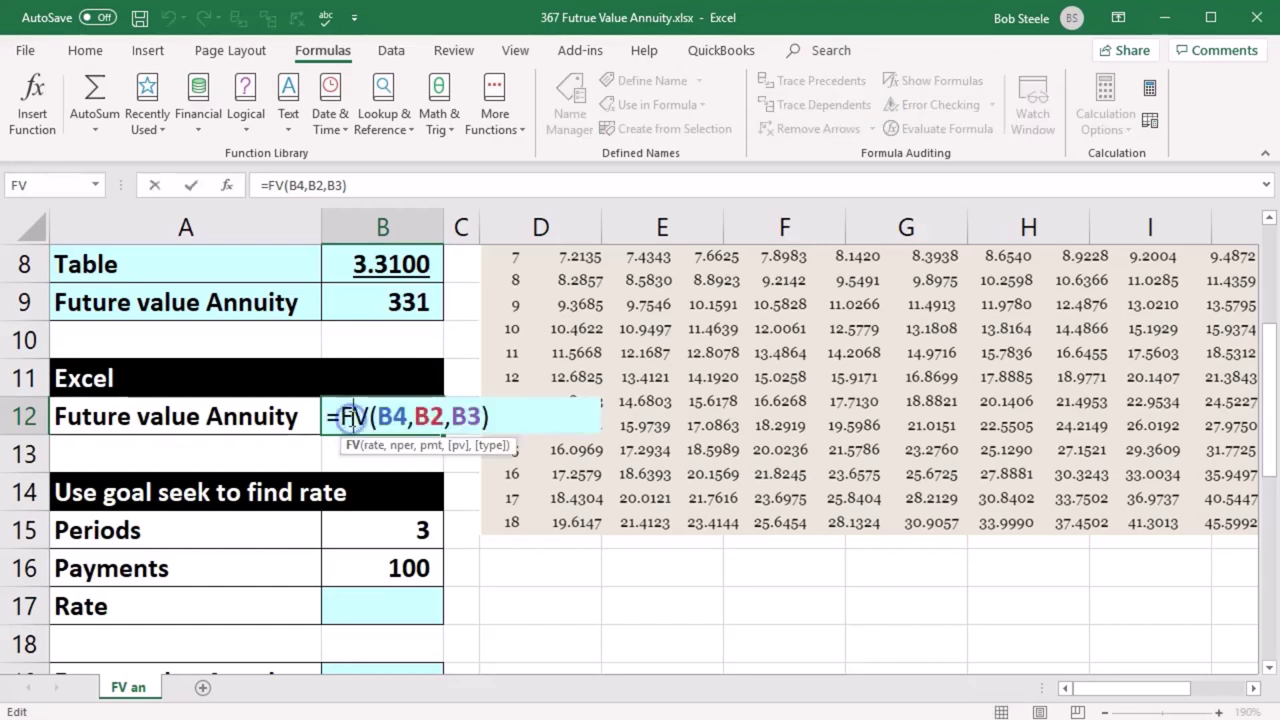
click(338, 416)
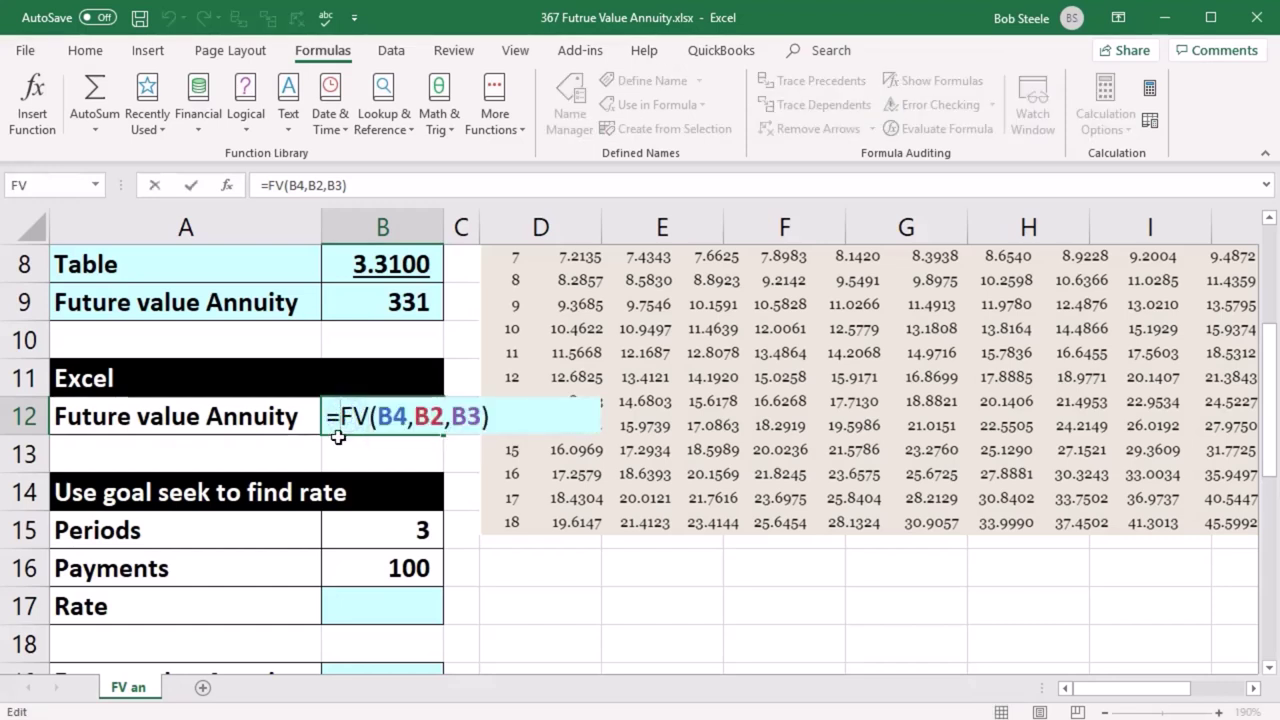
text(-)
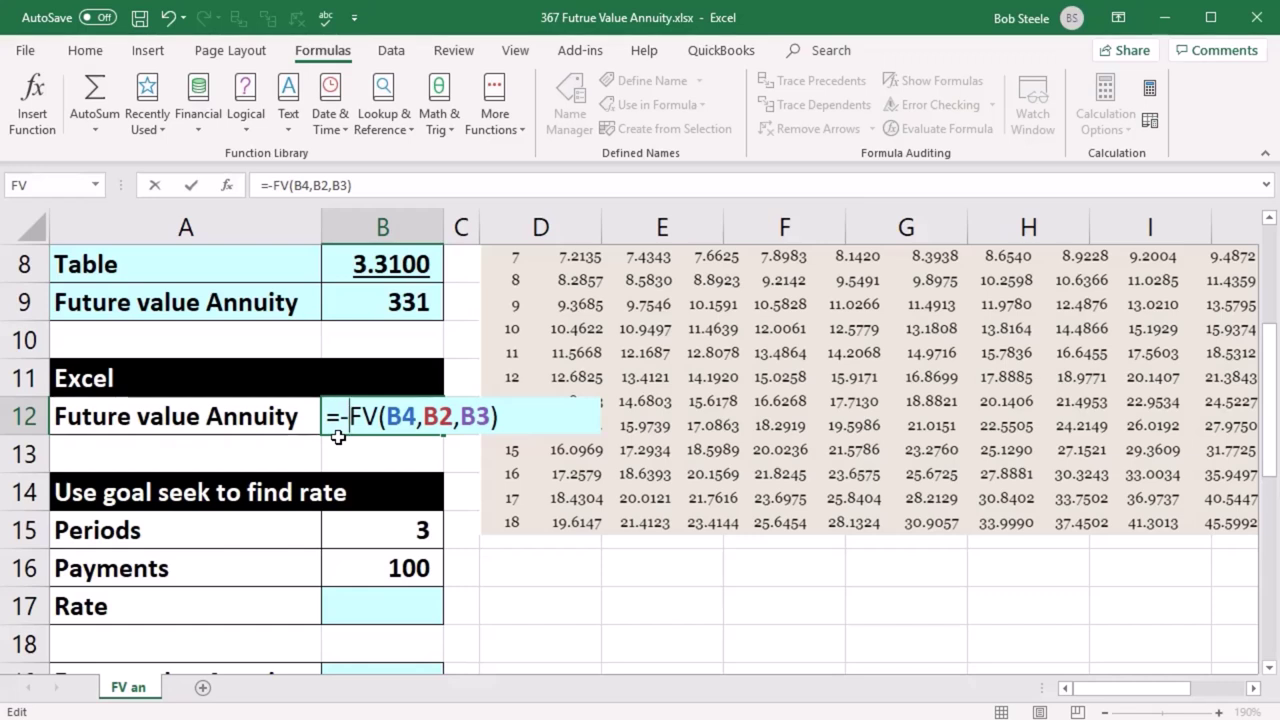
key(Return)
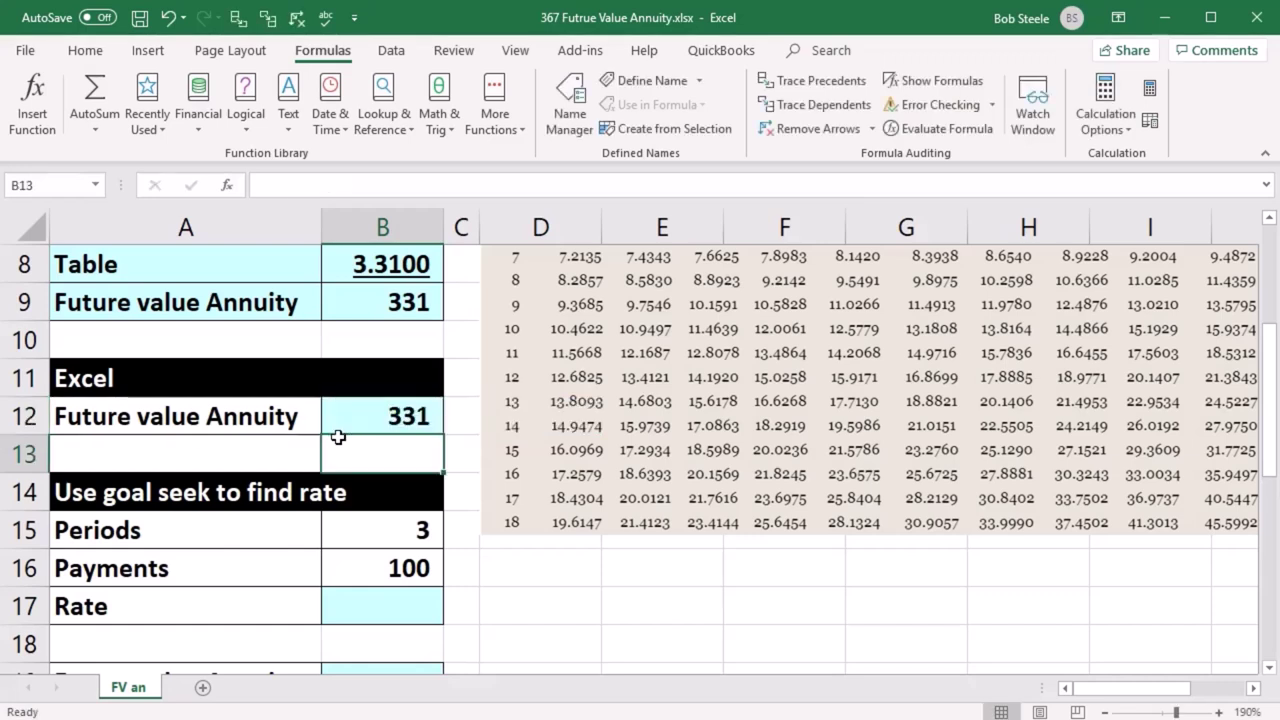
Step: Examine the rate, nper and pmt arguments of the FV formula in B12 against the input cells B2 to B4
double_click(344, 420)
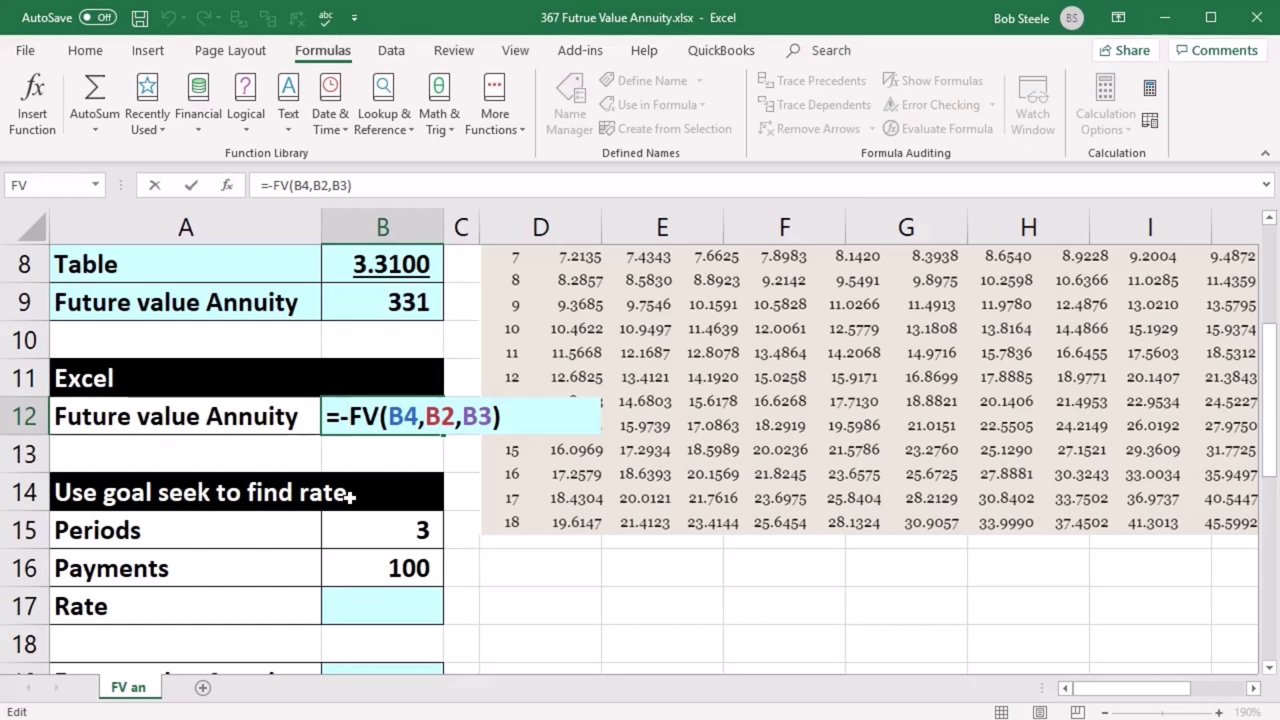
key(Right)
key(Right)
key(Right)
key(Right)
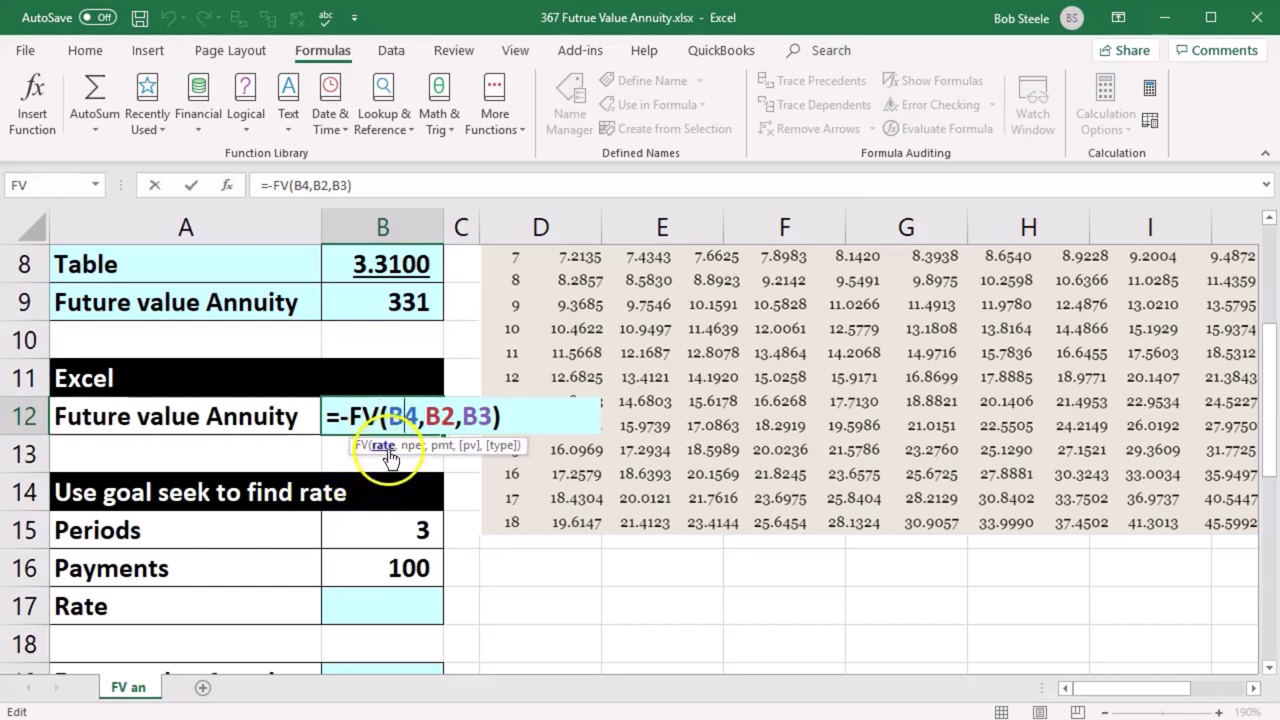
scroll(300, 560, up, 2)
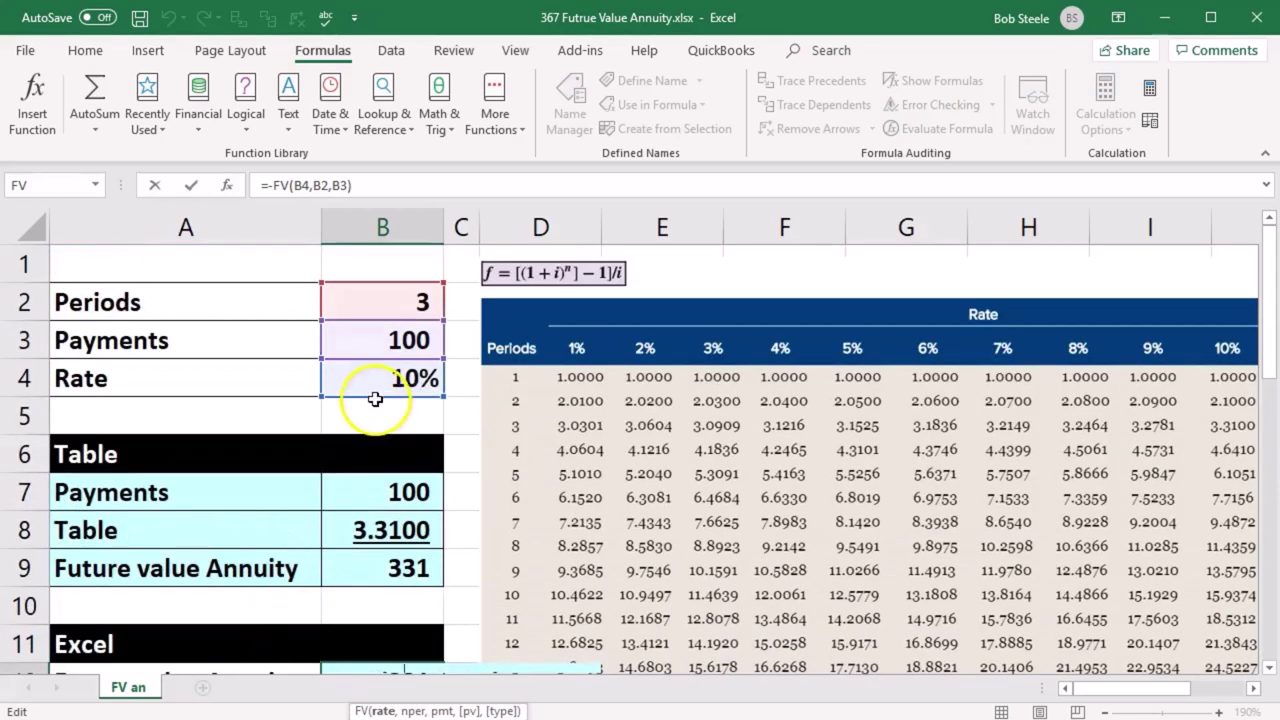
scroll(360, 440, down, 3)
key(Right)
key(Right)
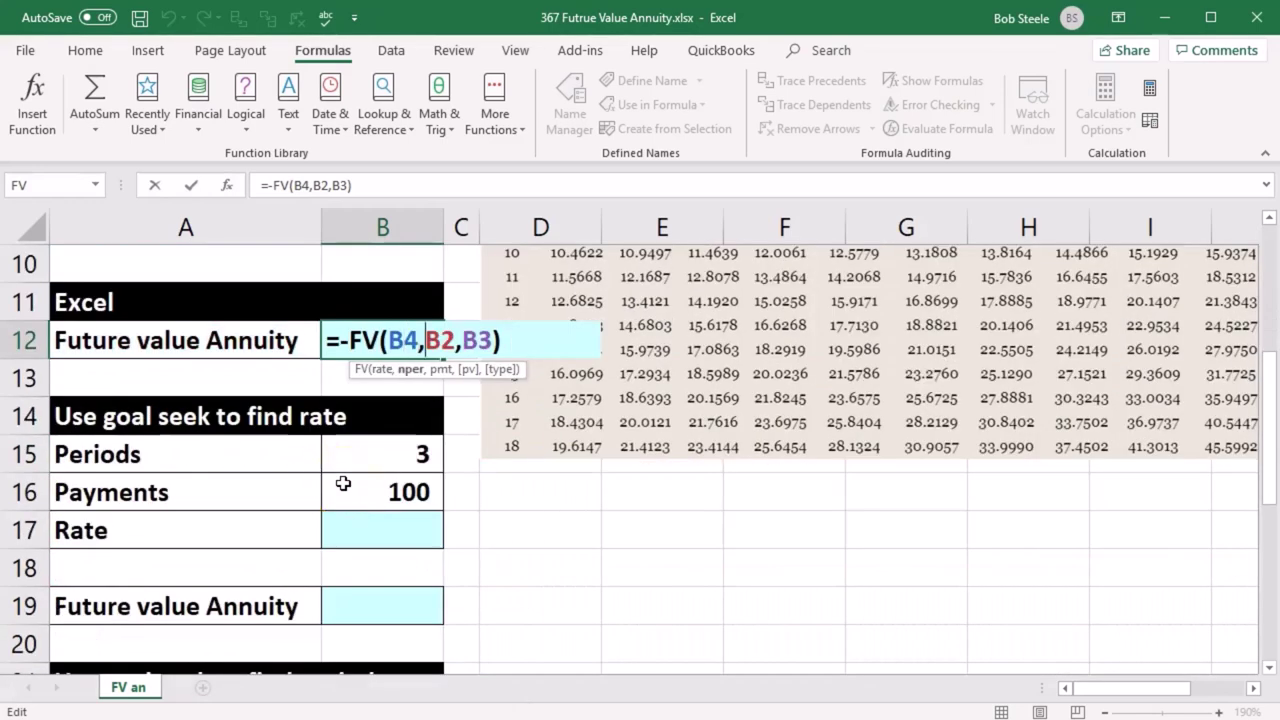
key(Right)
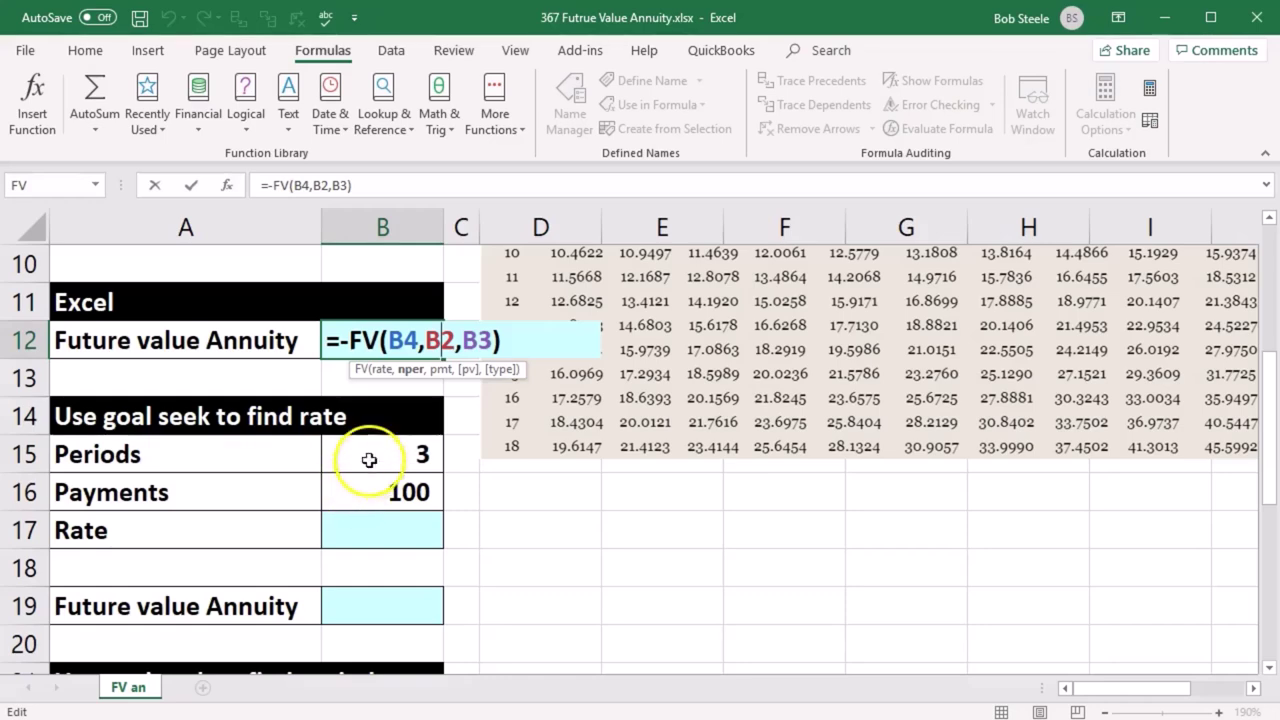
scroll(292, 490, up, 3)
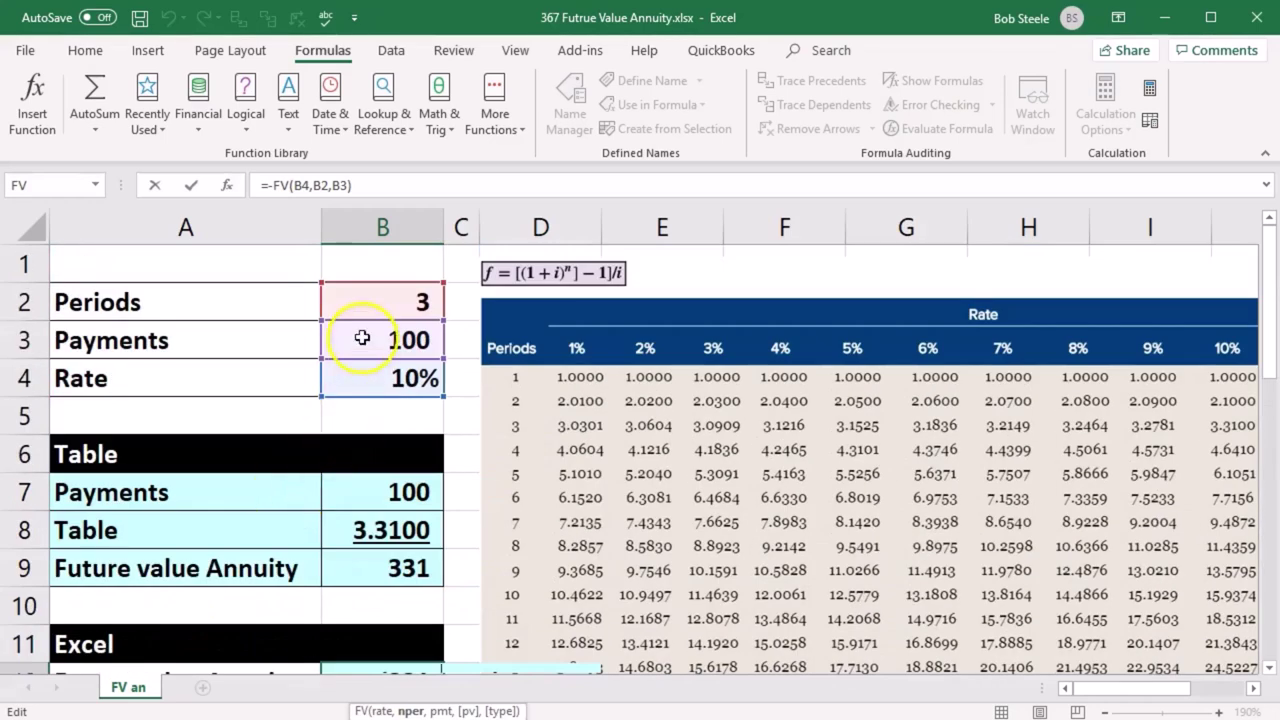
scroll(358, 360, down, 3)
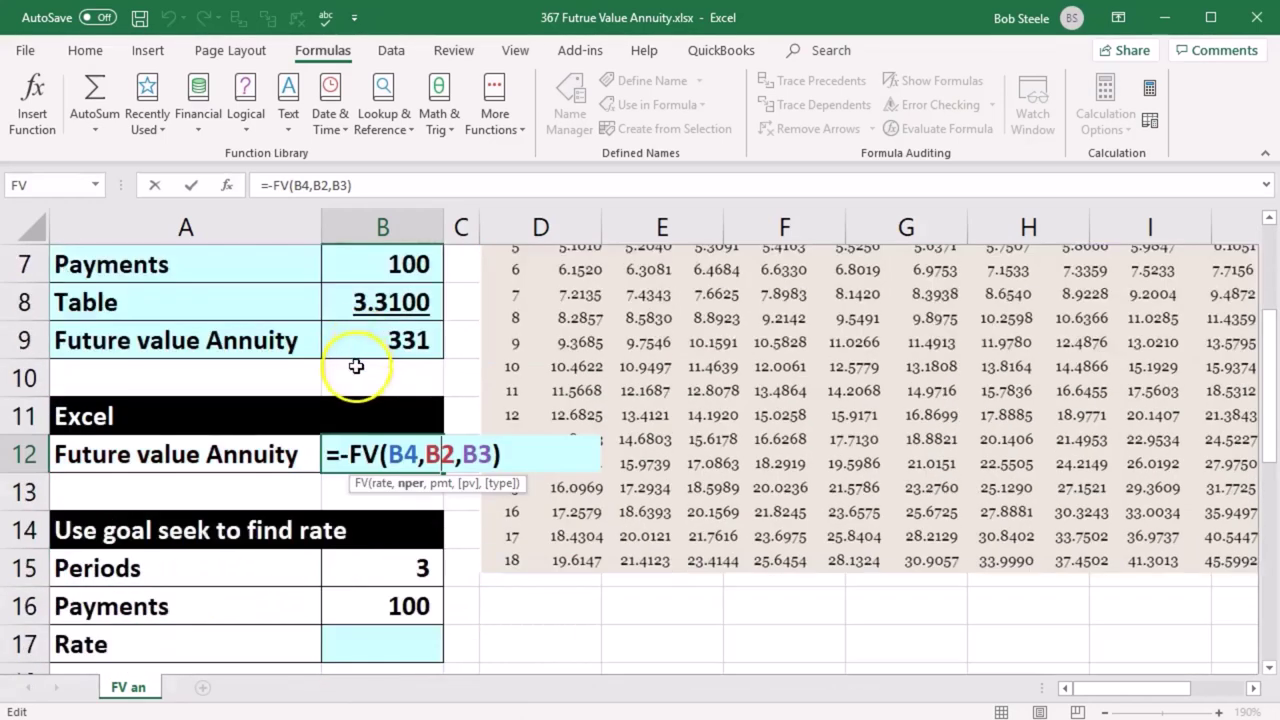
key(Right)
key(Right)
key(Right)
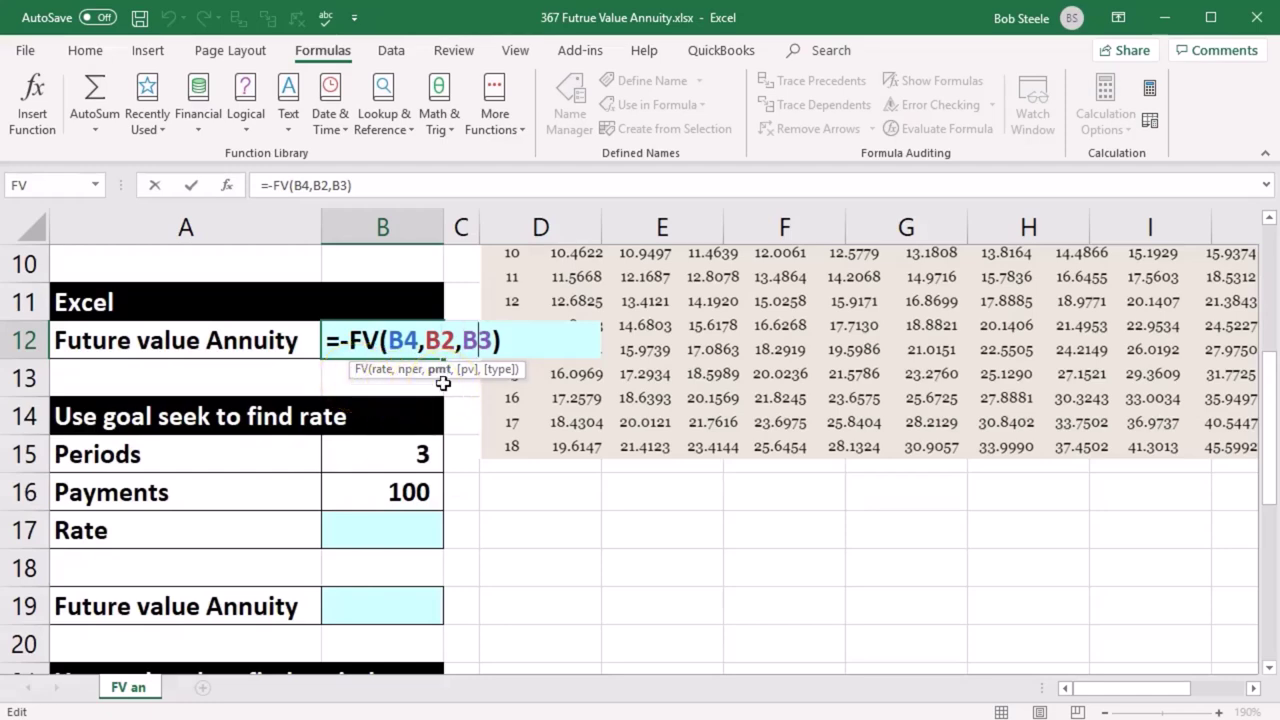
scroll(272, 468, up, 1)
scroll(272, 468, up, 2)
scroll(272, 466, down, 3)
key(Return)
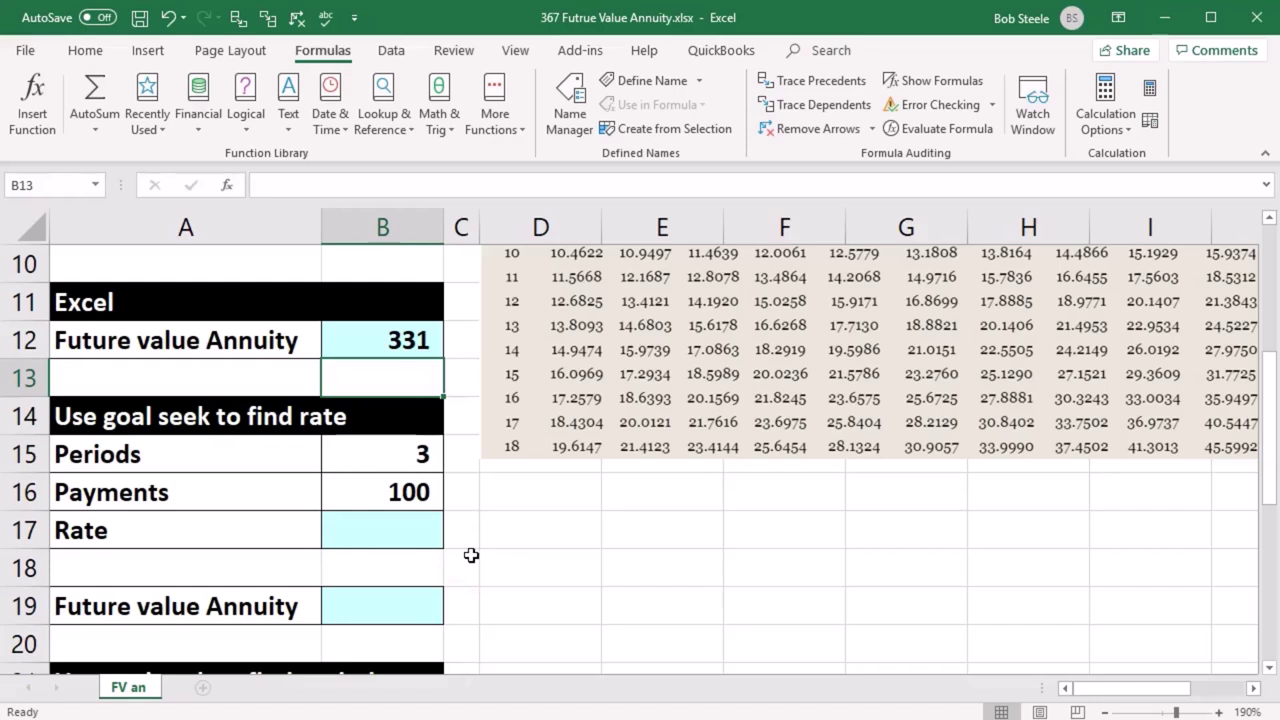
Step: Enter 331 as the Future value Annuity in B19 of the section that uses goal seek to find the rate
click(387, 455)
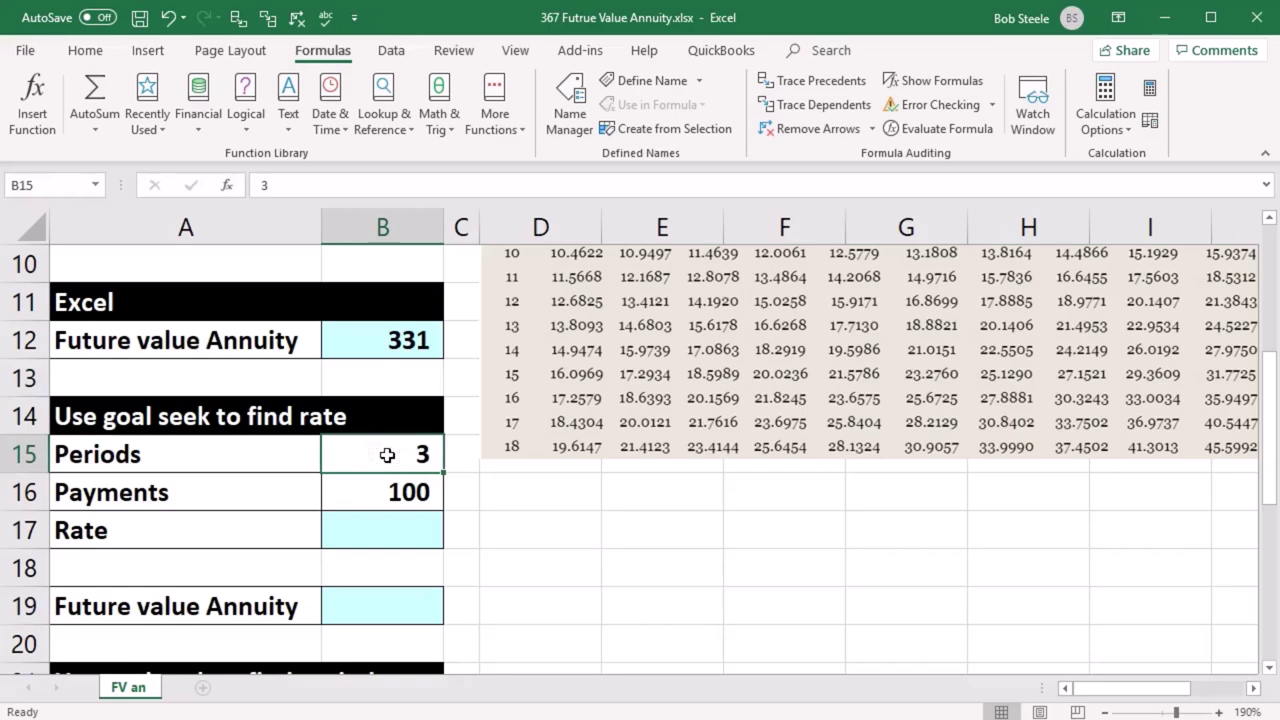
scroll(387, 455, down, 1)
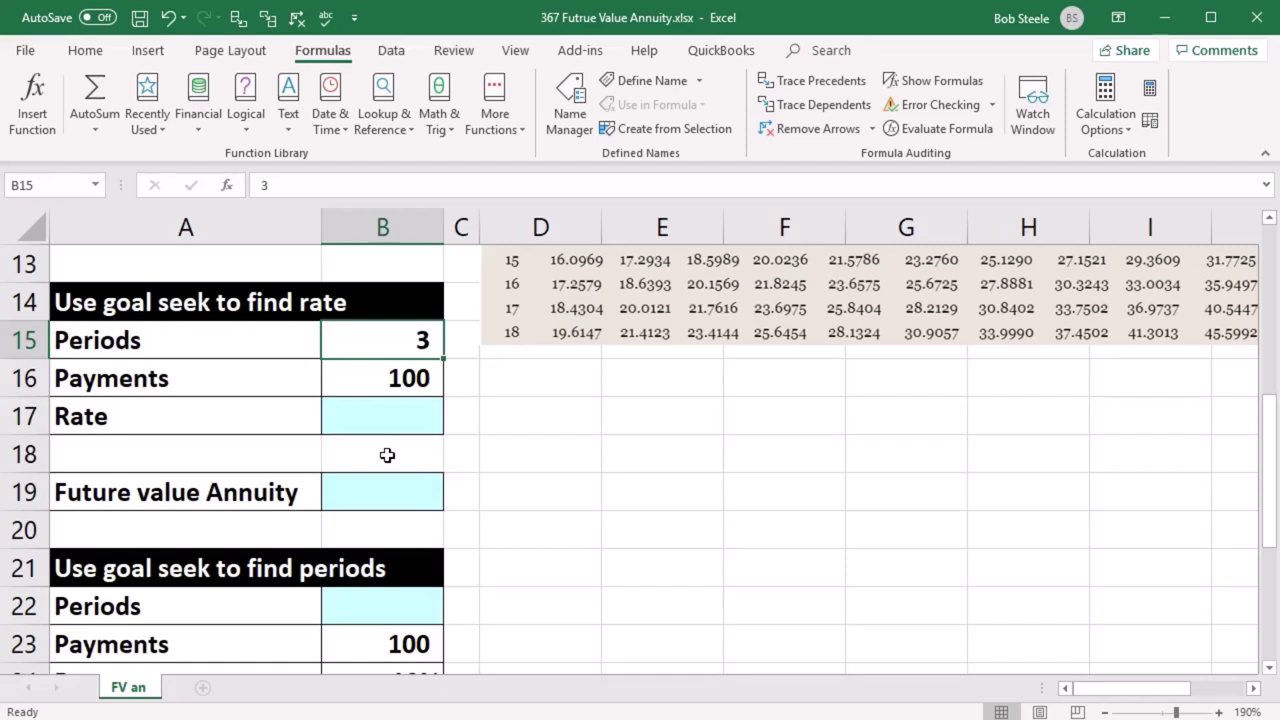
click(387, 341)
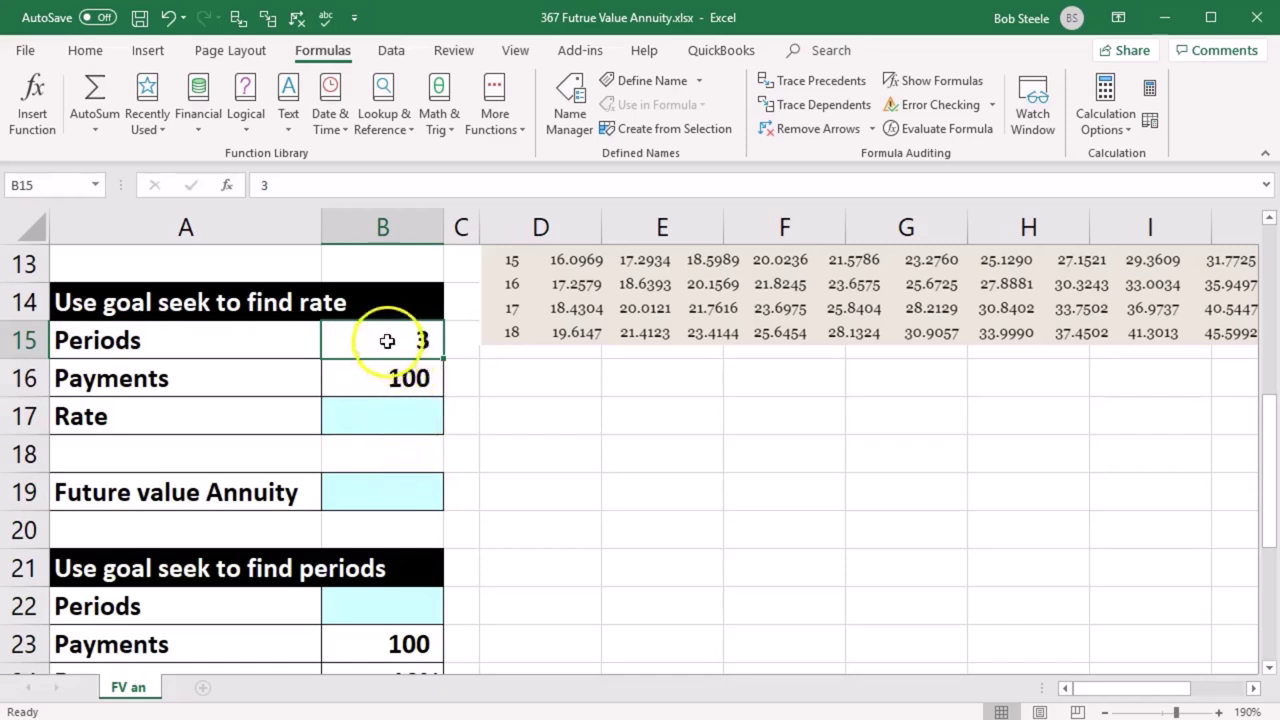
click(401, 414)
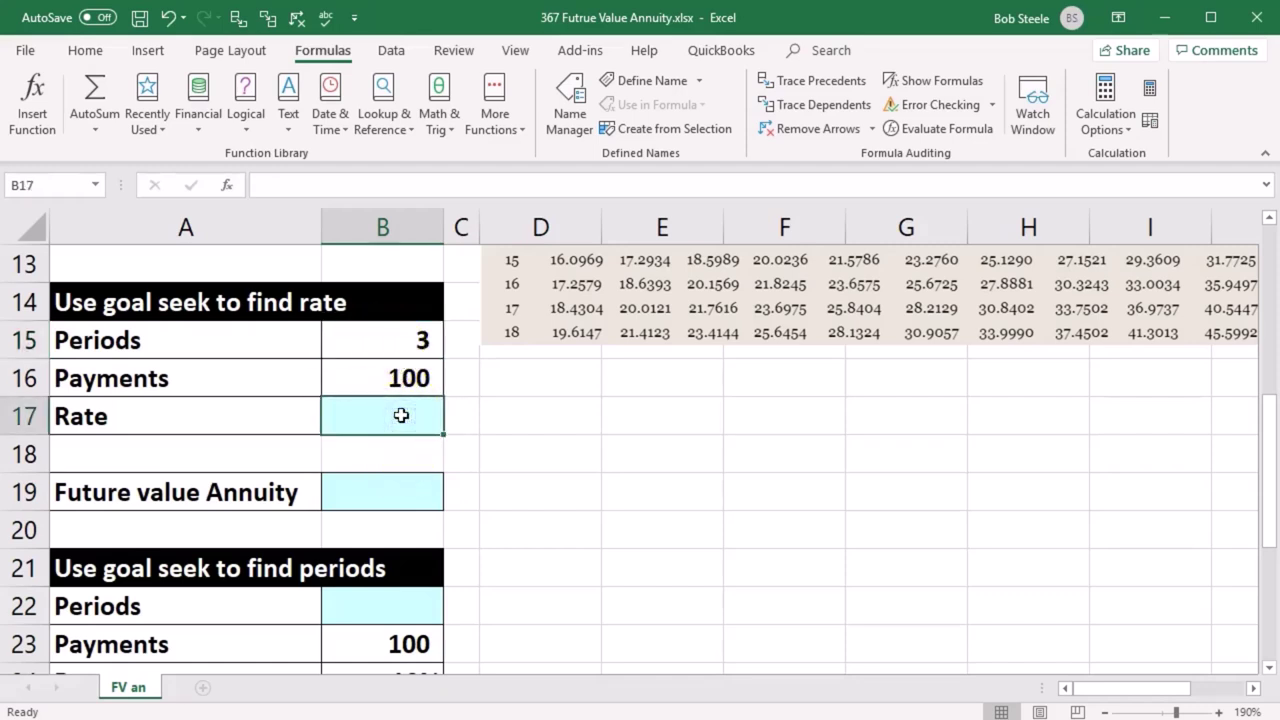
click(403, 479)
scroll(452, 492, up, 1)
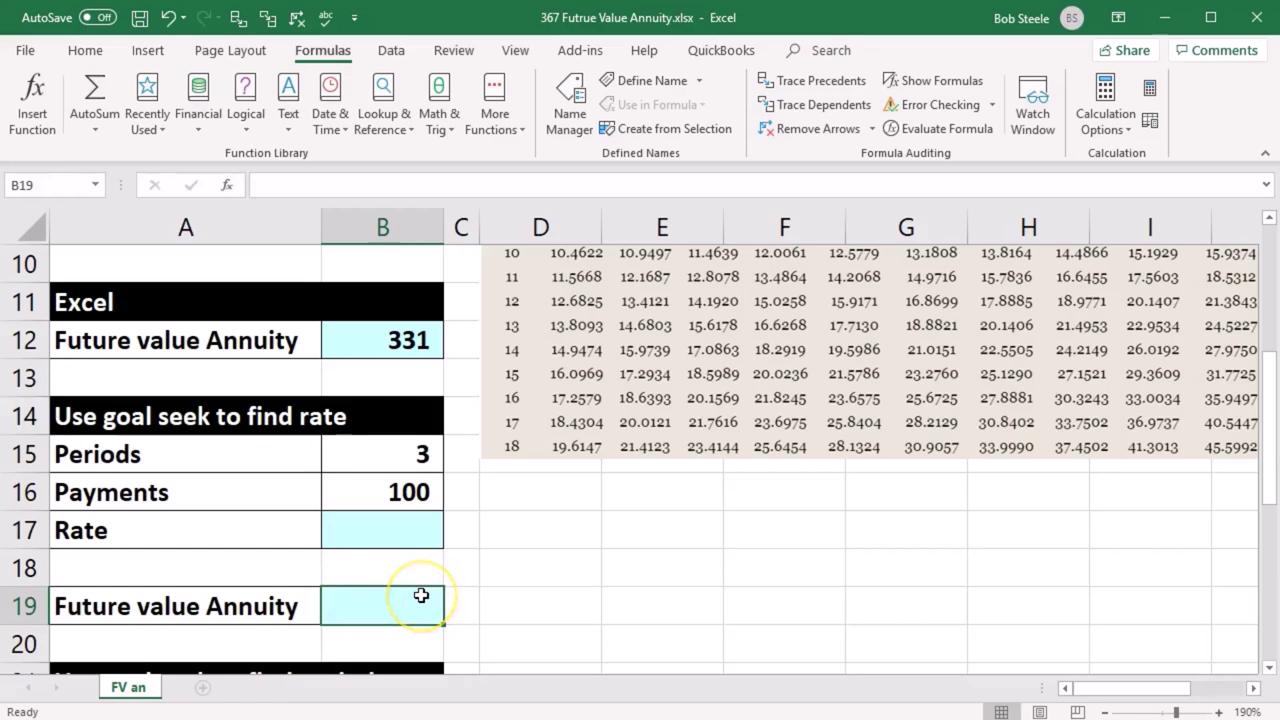
text(331)
key(Return)
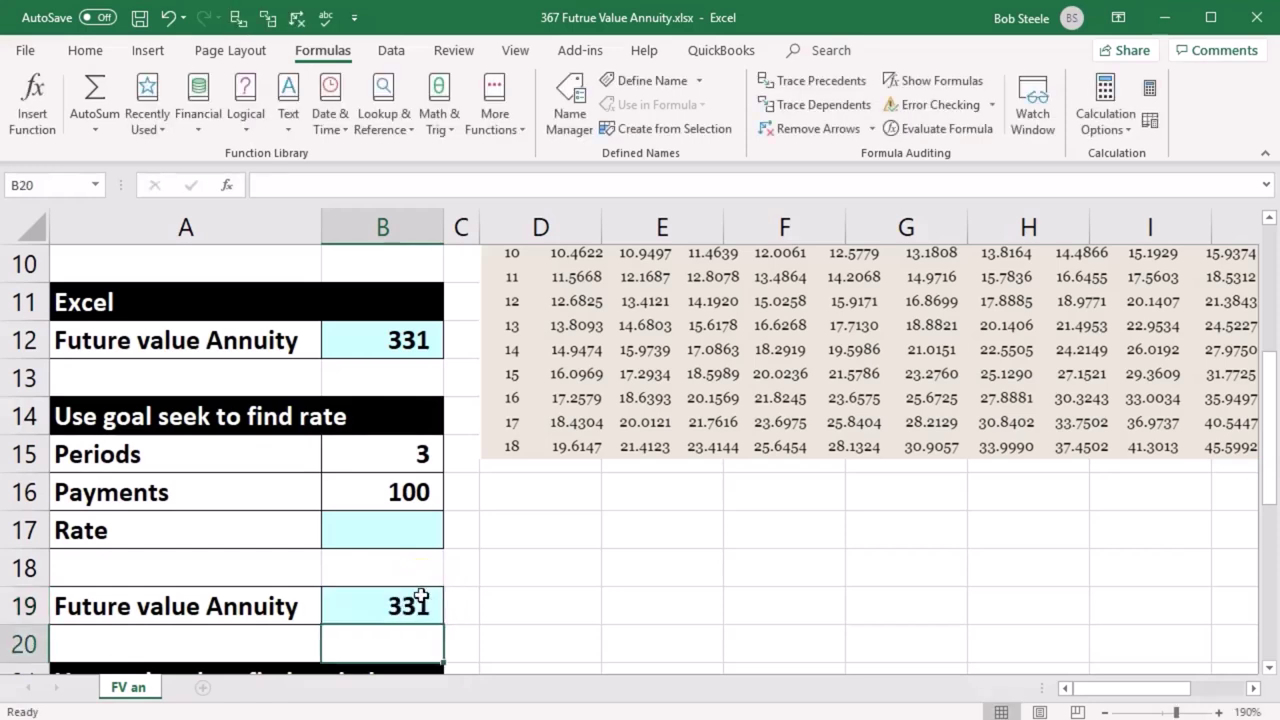
click(421, 597)
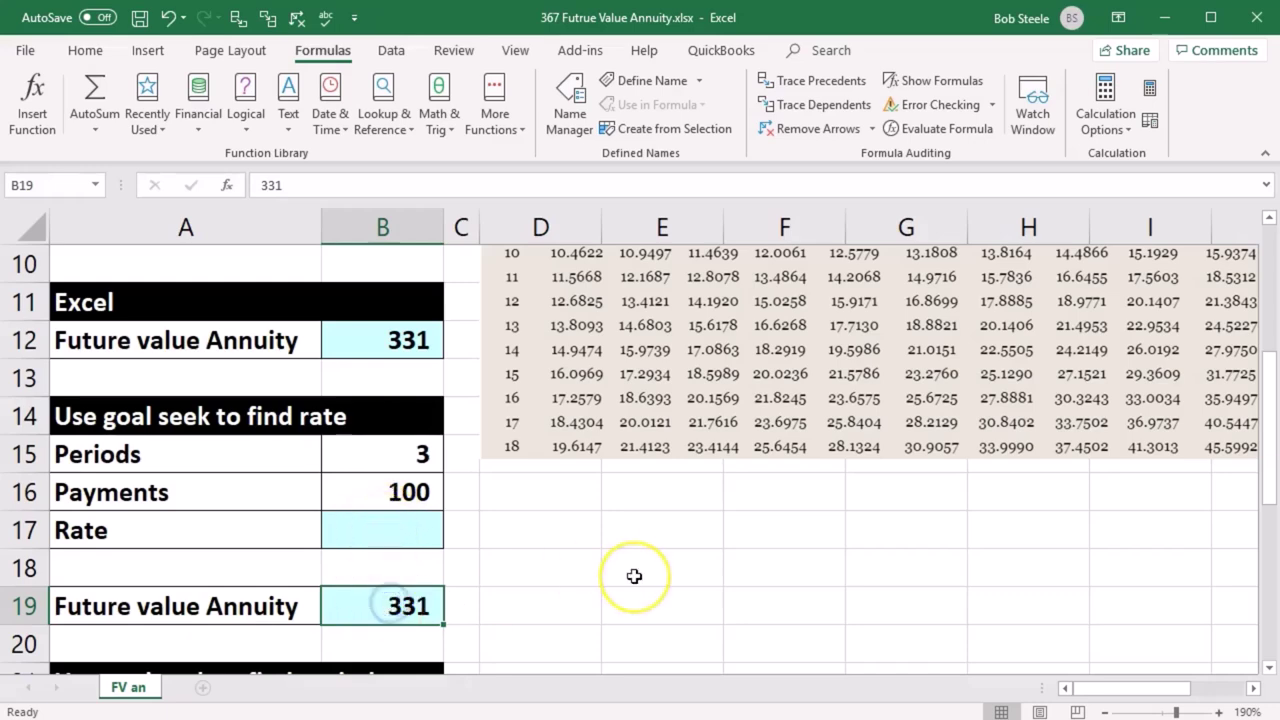
Step: Set a trial Rate of 5% in B17 by entering .05
scroll(634, 576, down, 1)
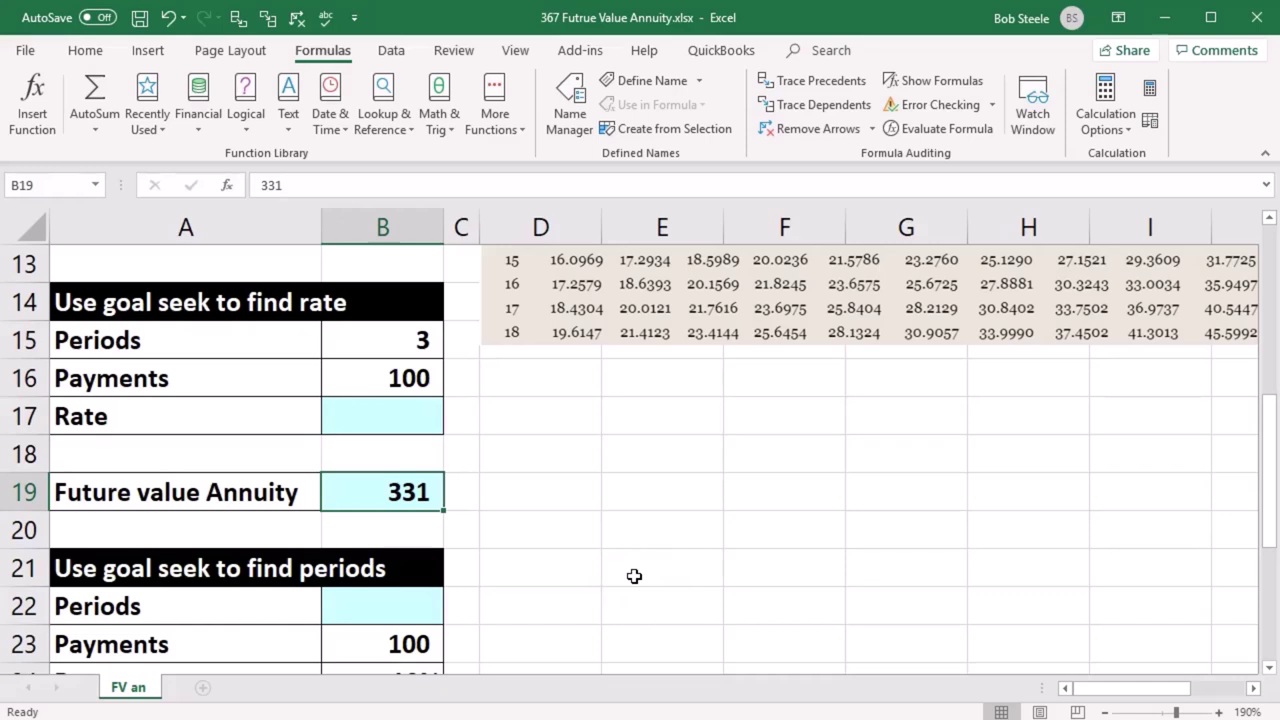
key(Up)
key(Up)
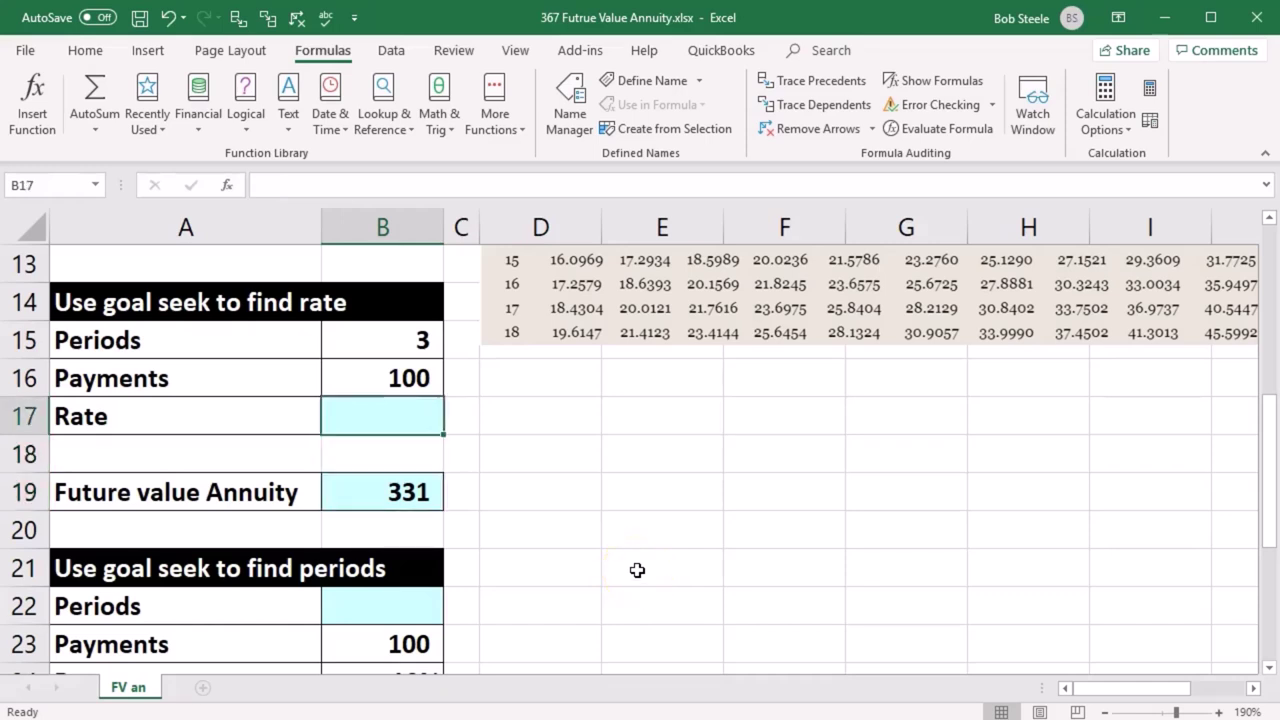
text(.5)
key(Return)
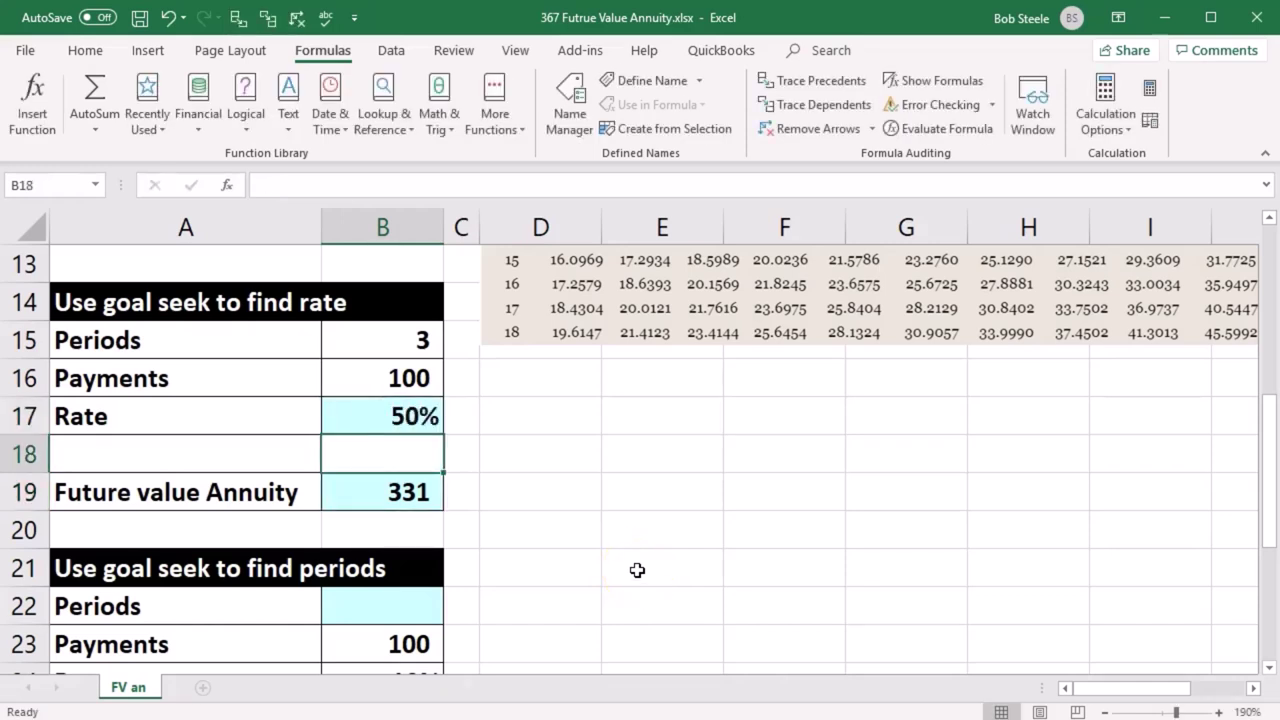
key(Up)
text(.05)
key(Return)
Step: Replace the contents of the Future value Annuity cell B19 with the start of a negated FV function, -FV(
click(426, 497)
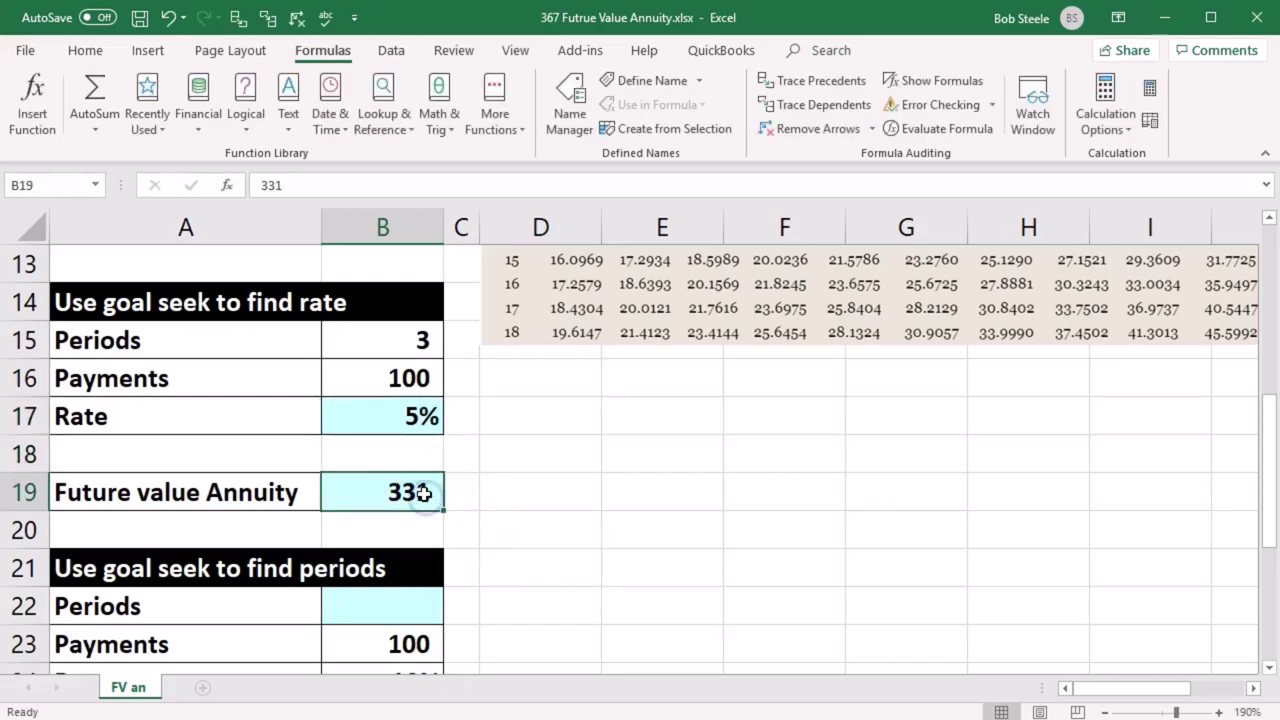
text(-)
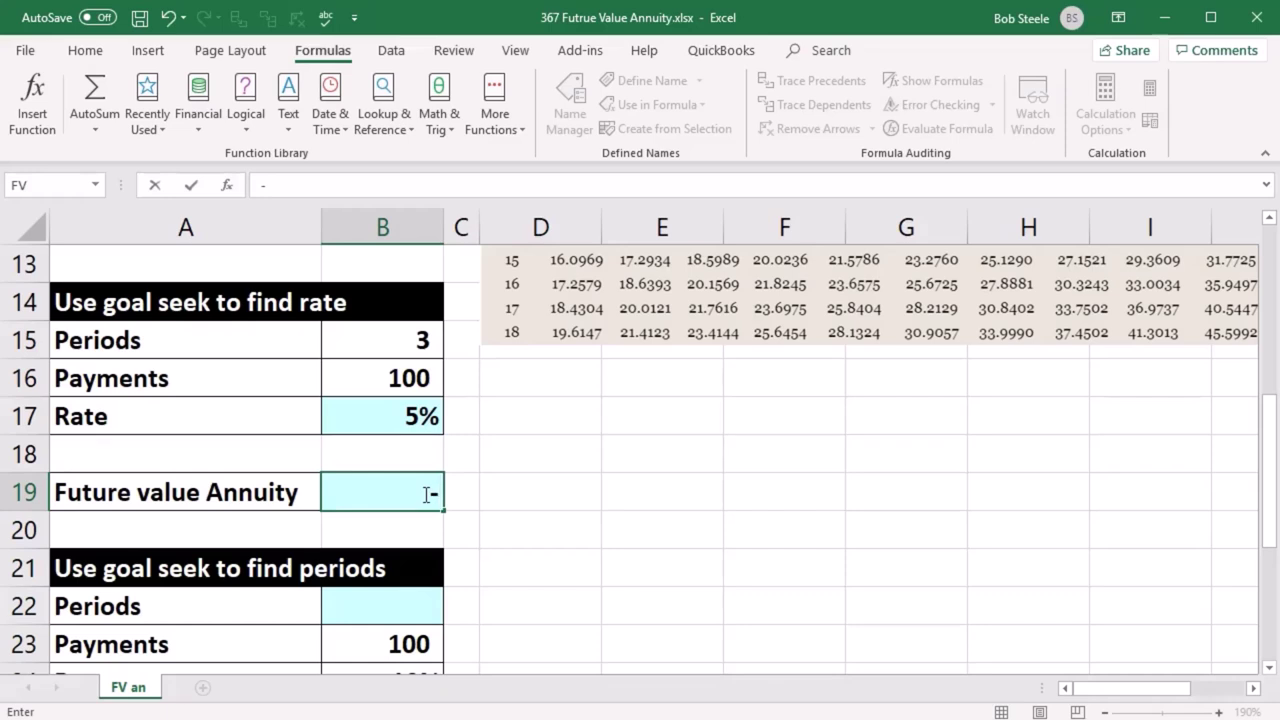
text(fv)
click(427, 522)
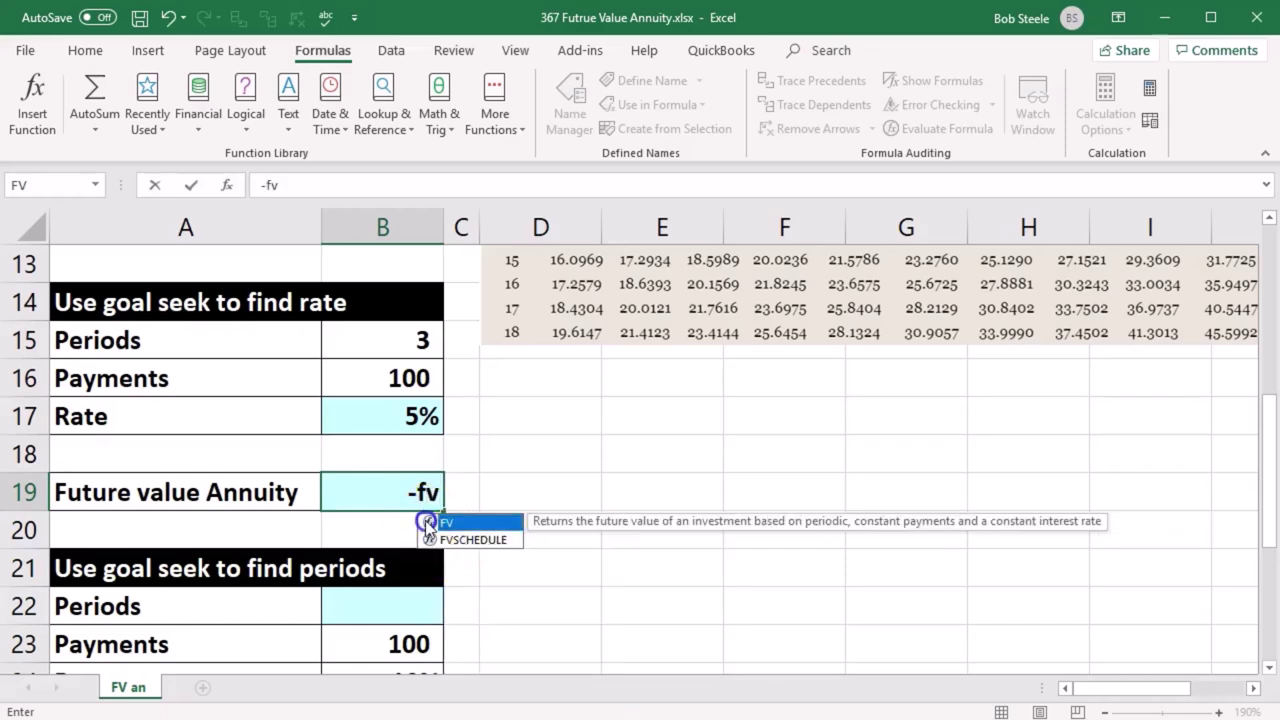
double_click(430, 522)
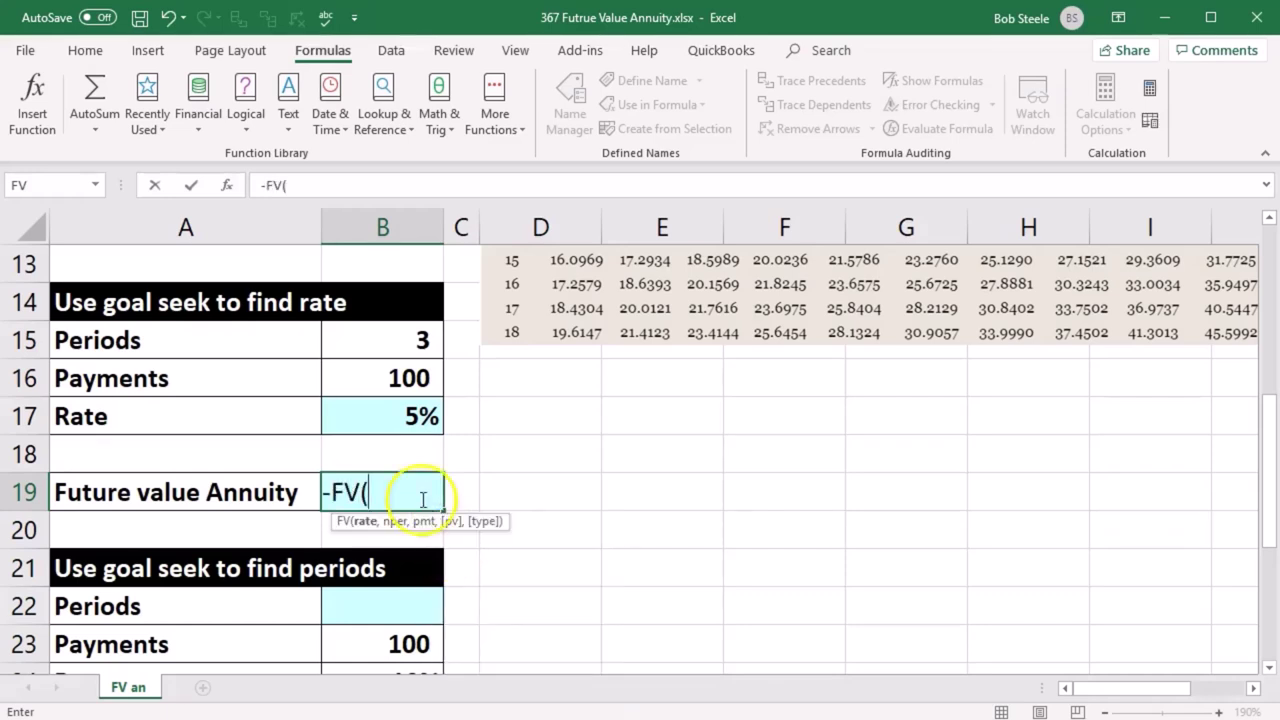
Step: Complete the negated FV function in B19 with B17 as rate, B15 as nper and B16 as pmt
click(397, 420)
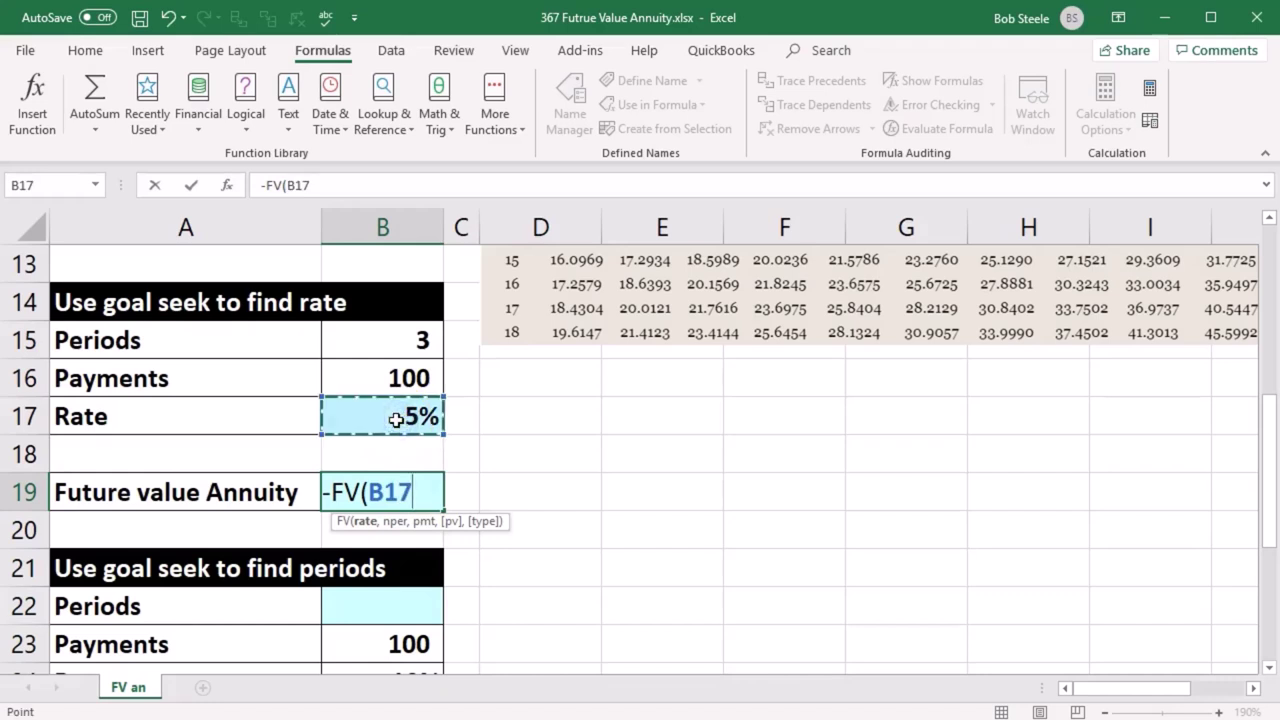
text(,)
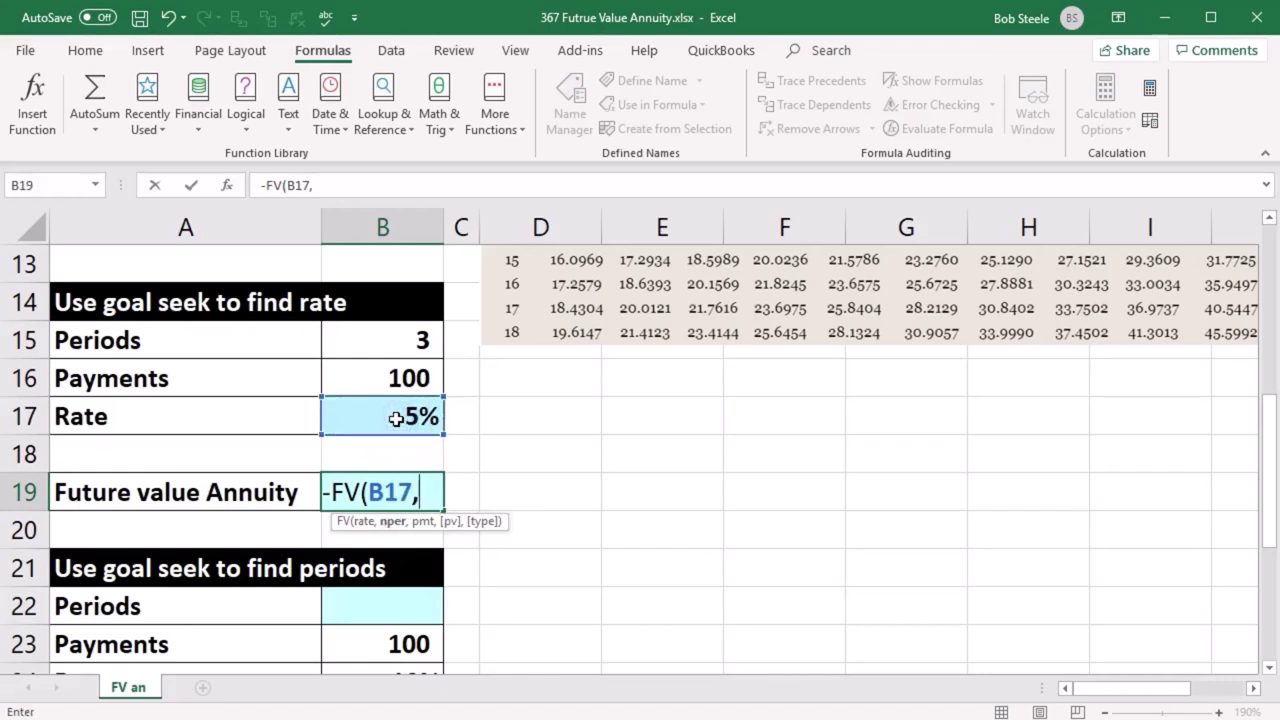
click(410, 335)
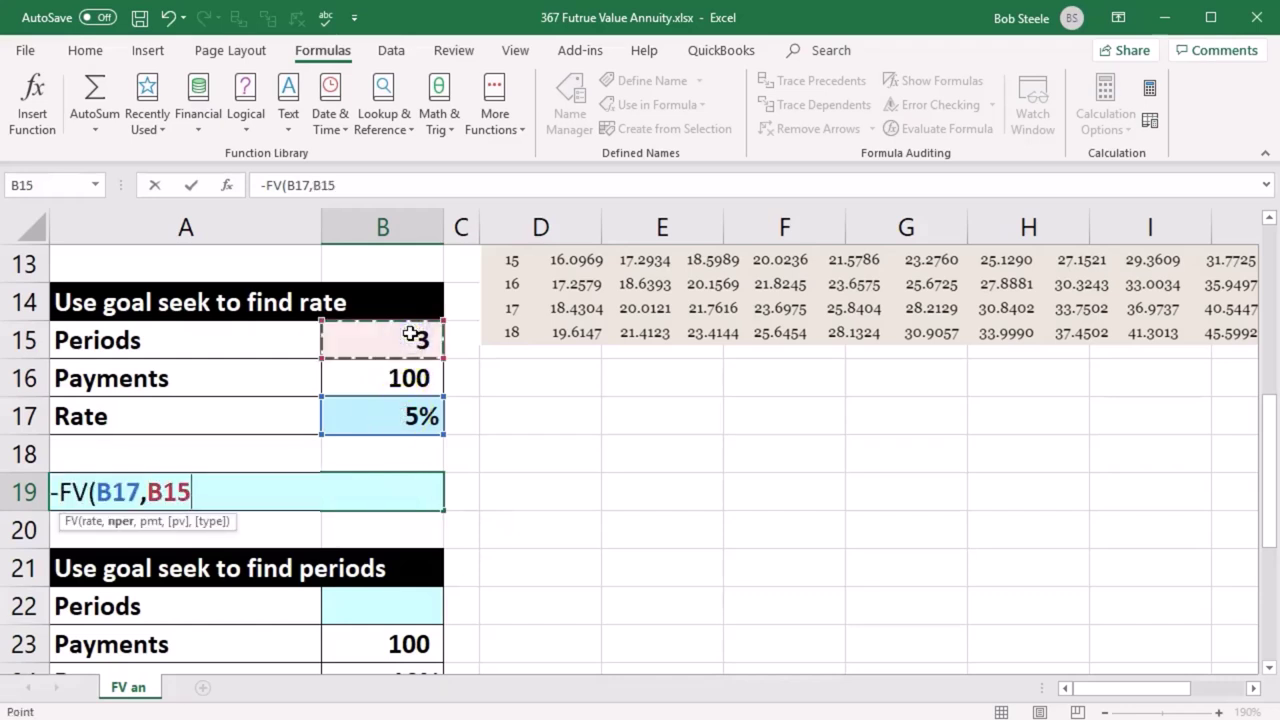
text(,)
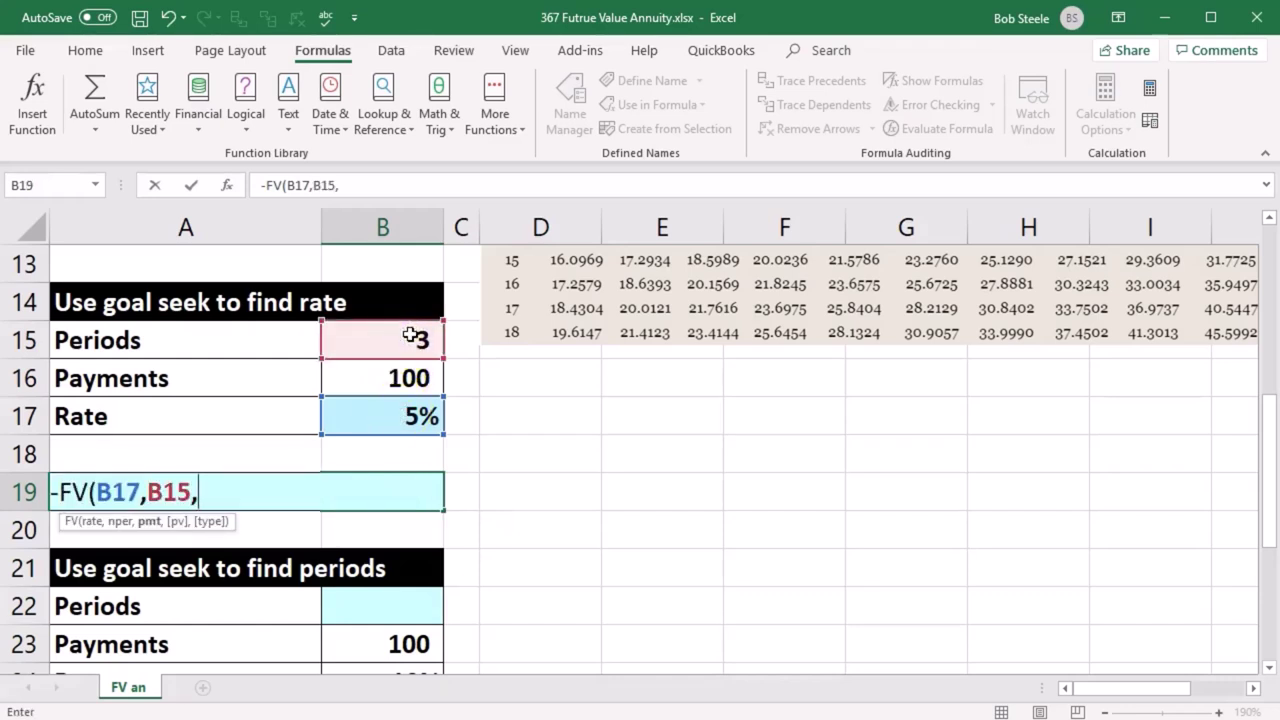
click(385, 372)
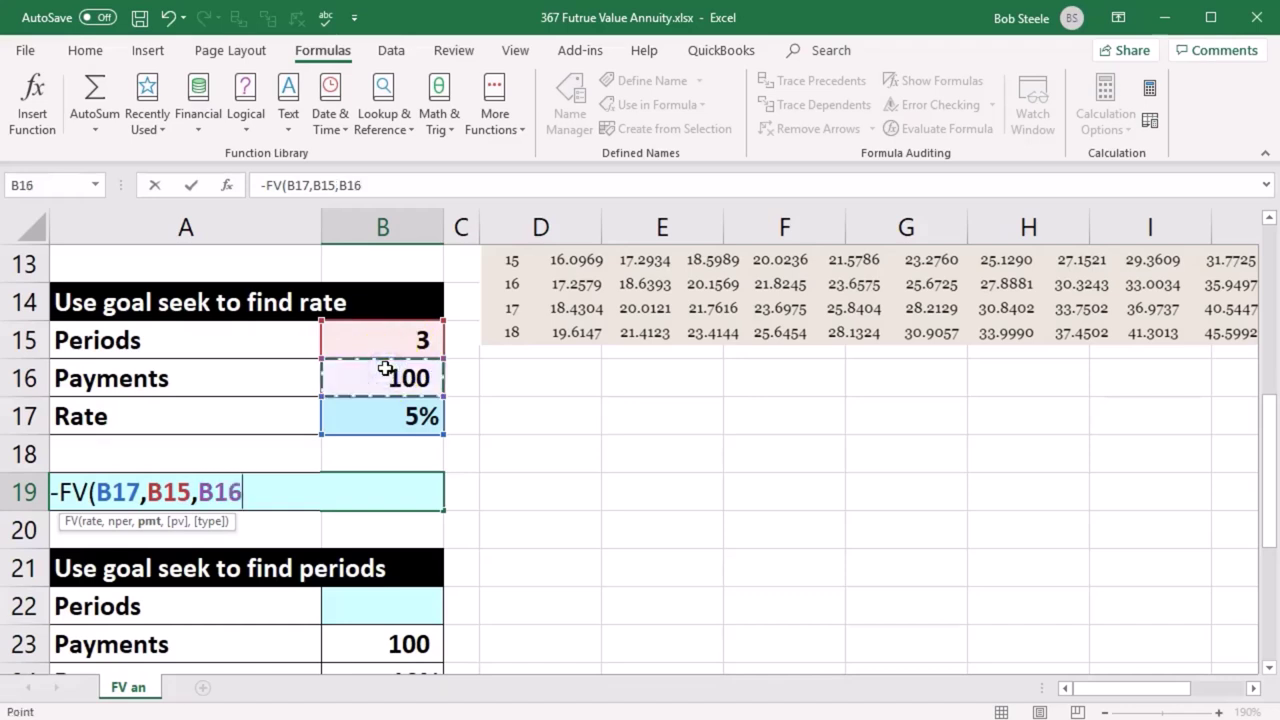
key(Return)
click(340, 494)
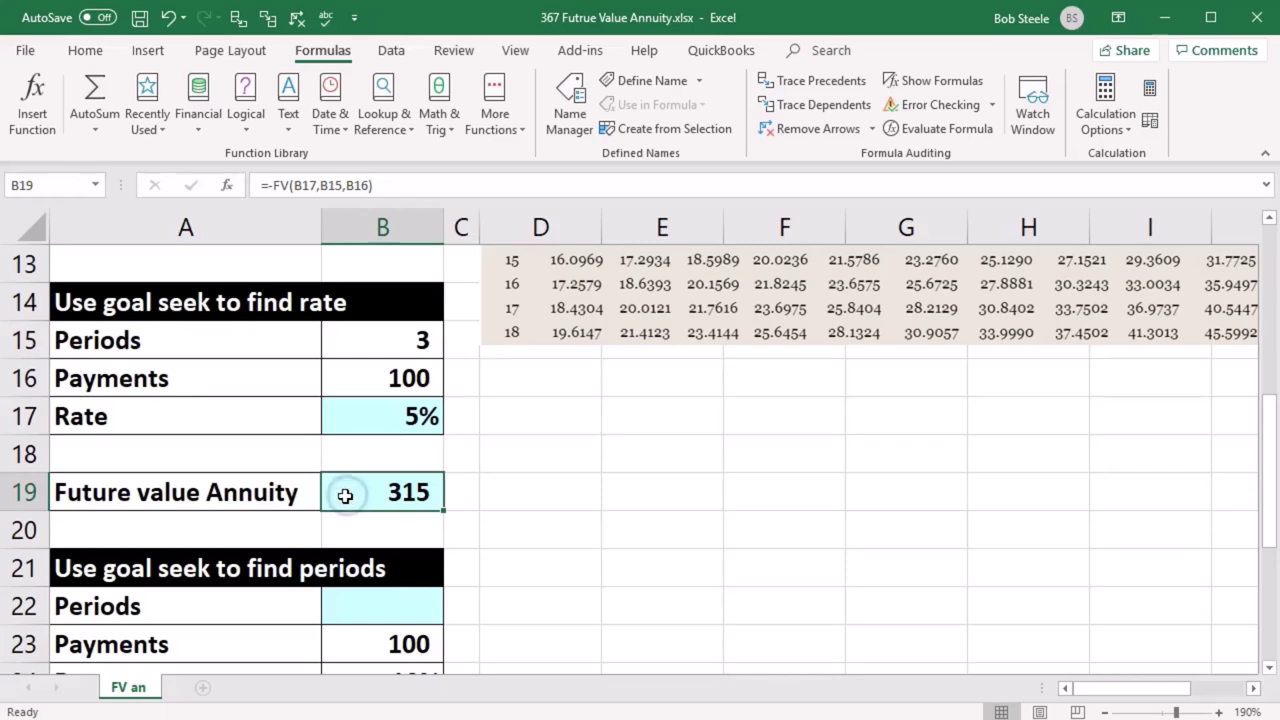
click(345, 429)
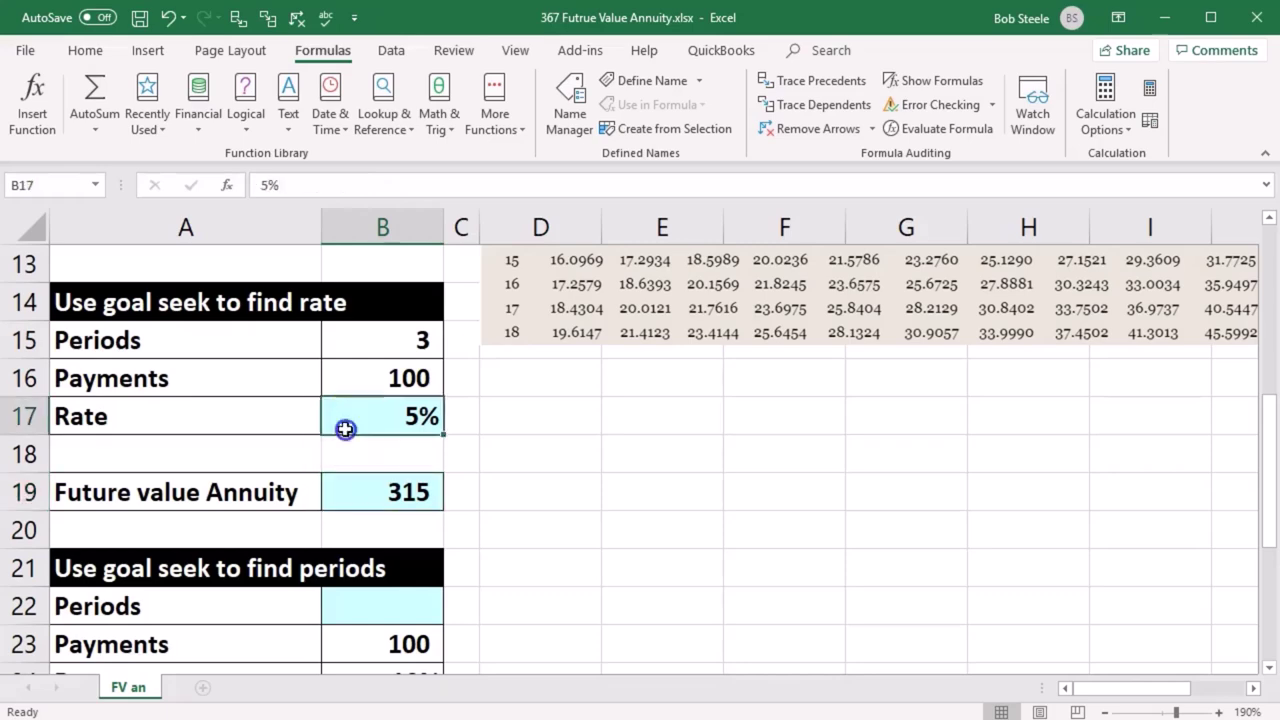
scroll(395, 480, up, 1)
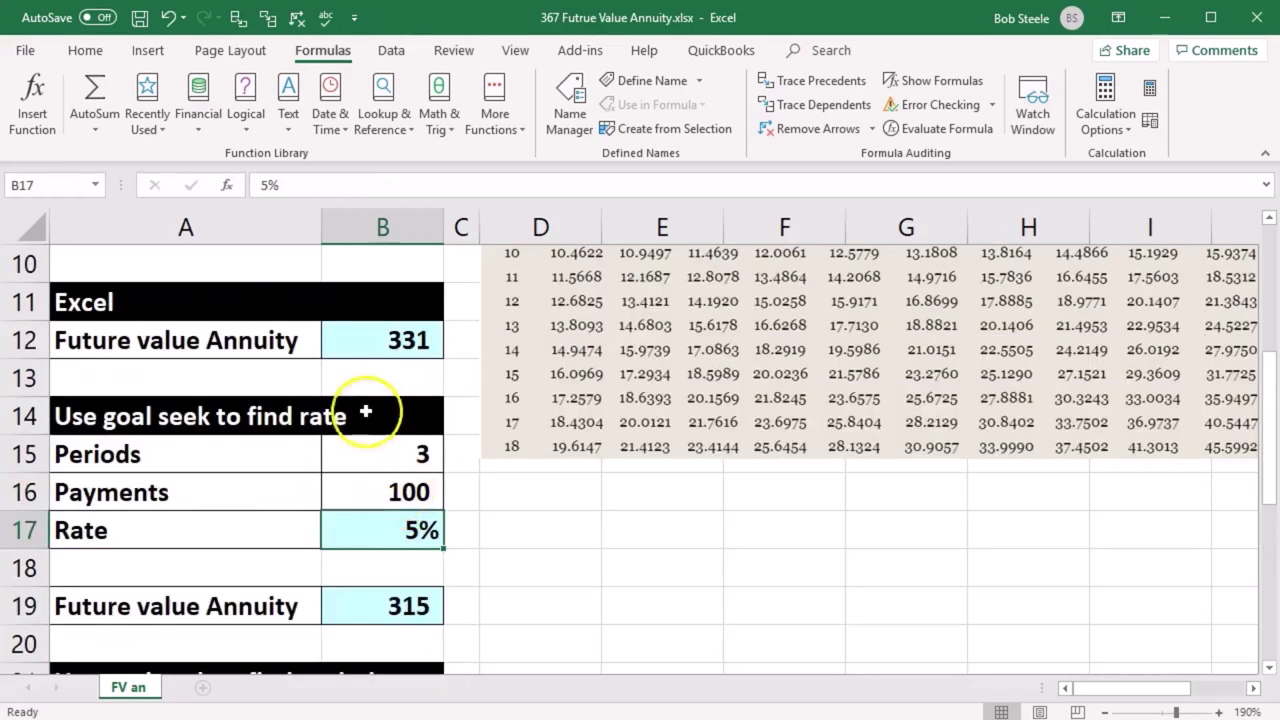
Step: Open Goal Seek and choose B19, the Future value Annuity of the find-rate section, as the set cell
click(368, 361)
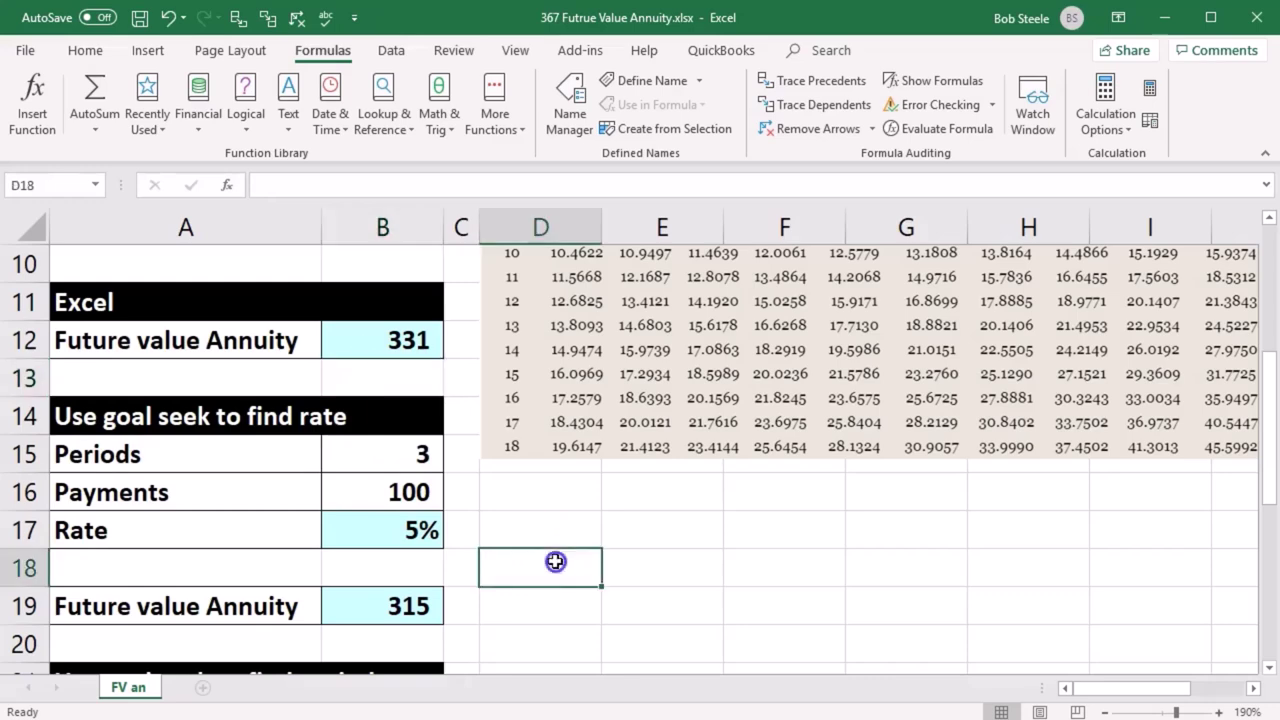
click(557, 560)
scroll(557, 560, down, 1)
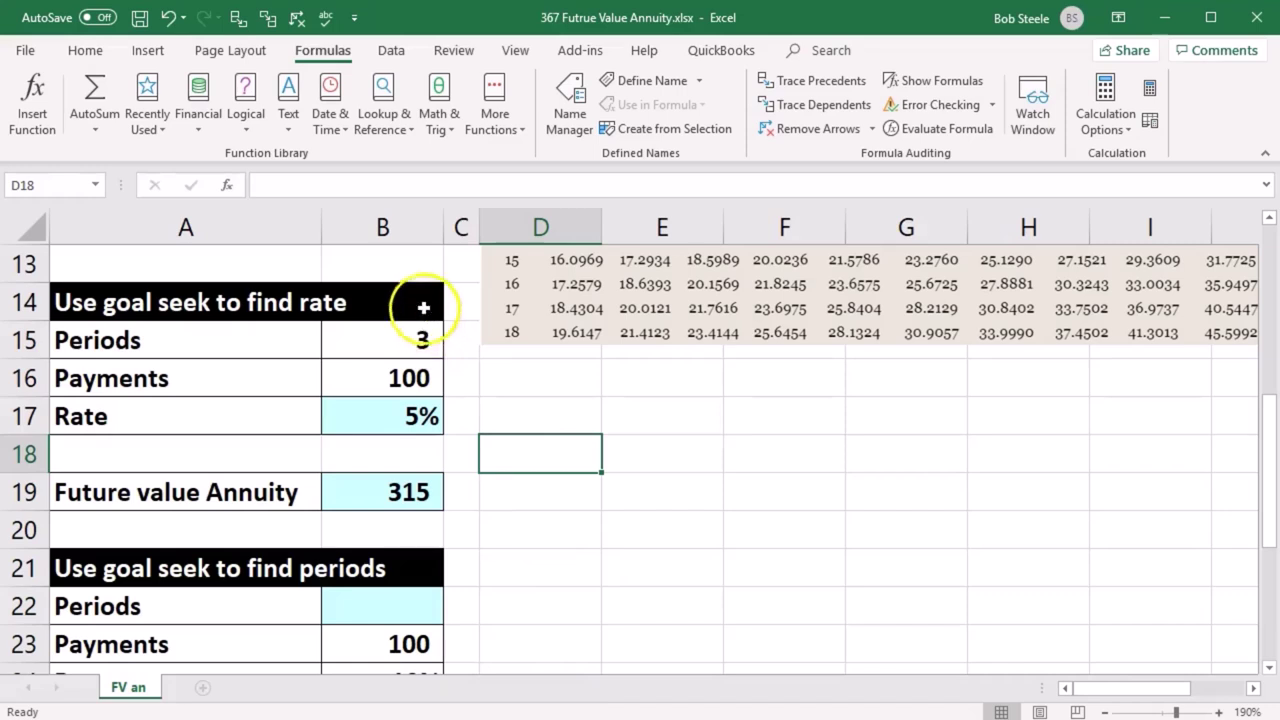
click(391, 50)
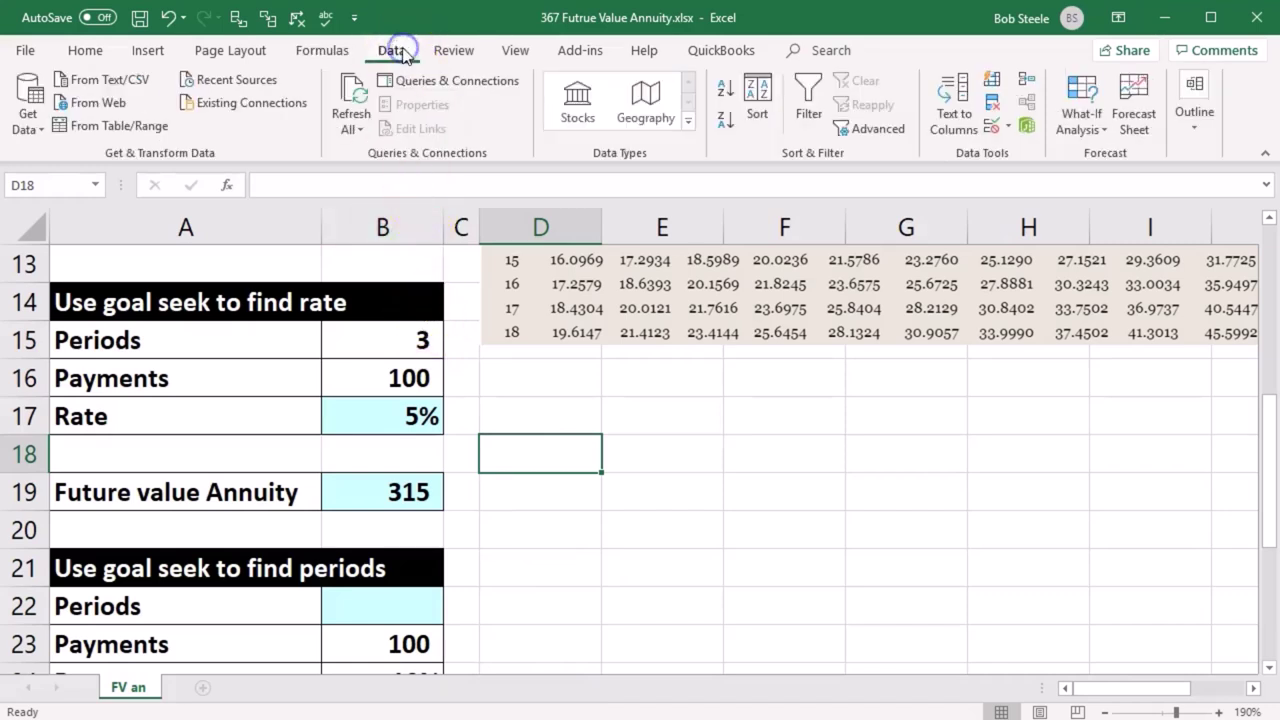
click(1094, 125)
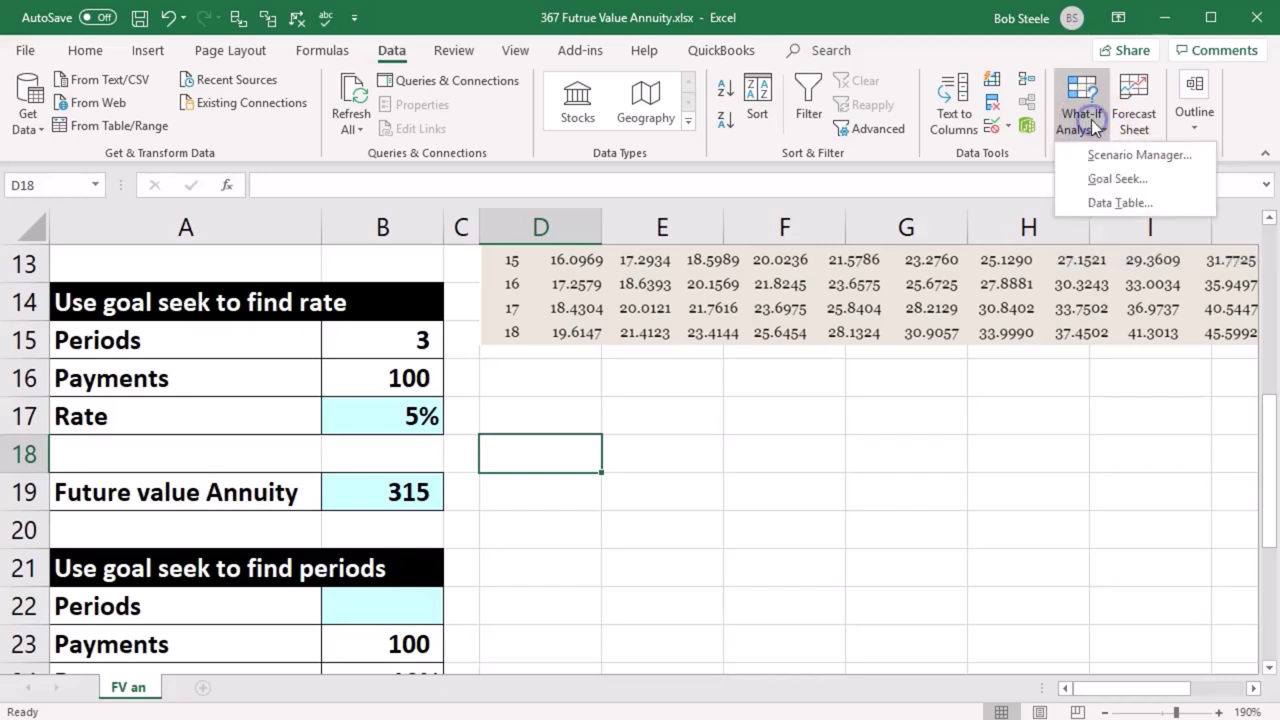
click(1166, 188)
drag(785, 359, 745, 347)
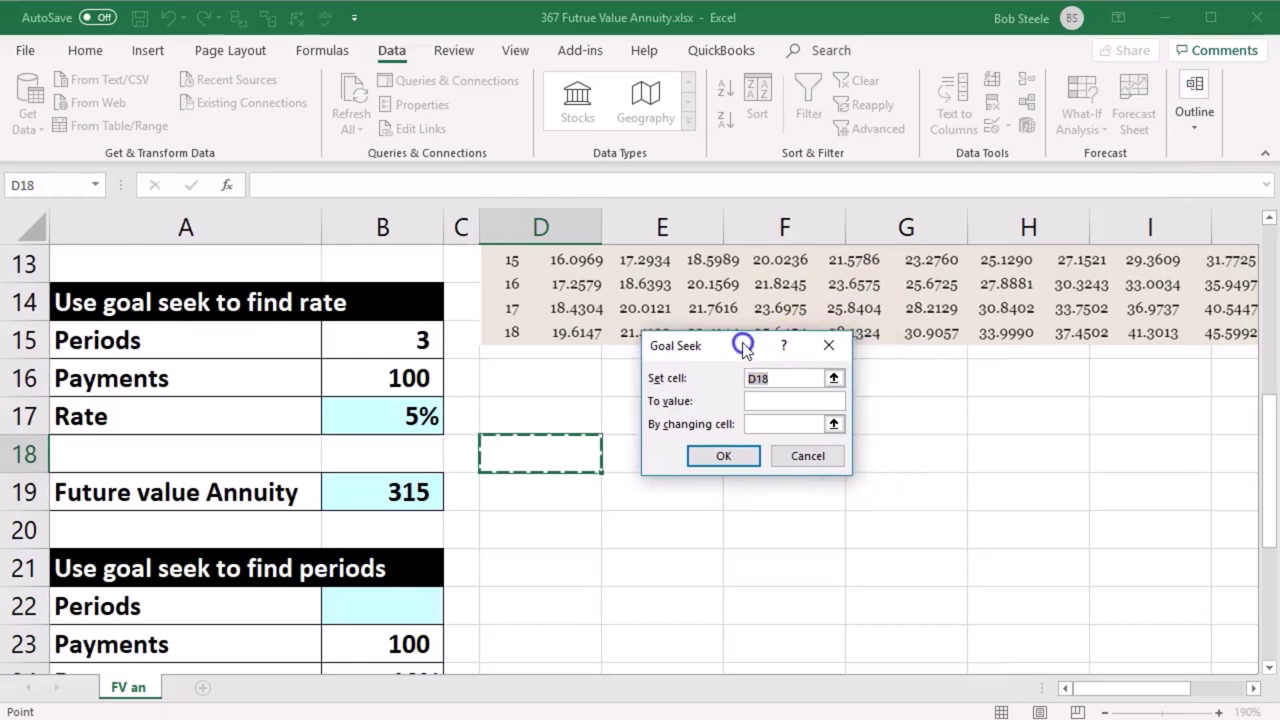
click(408, 491)
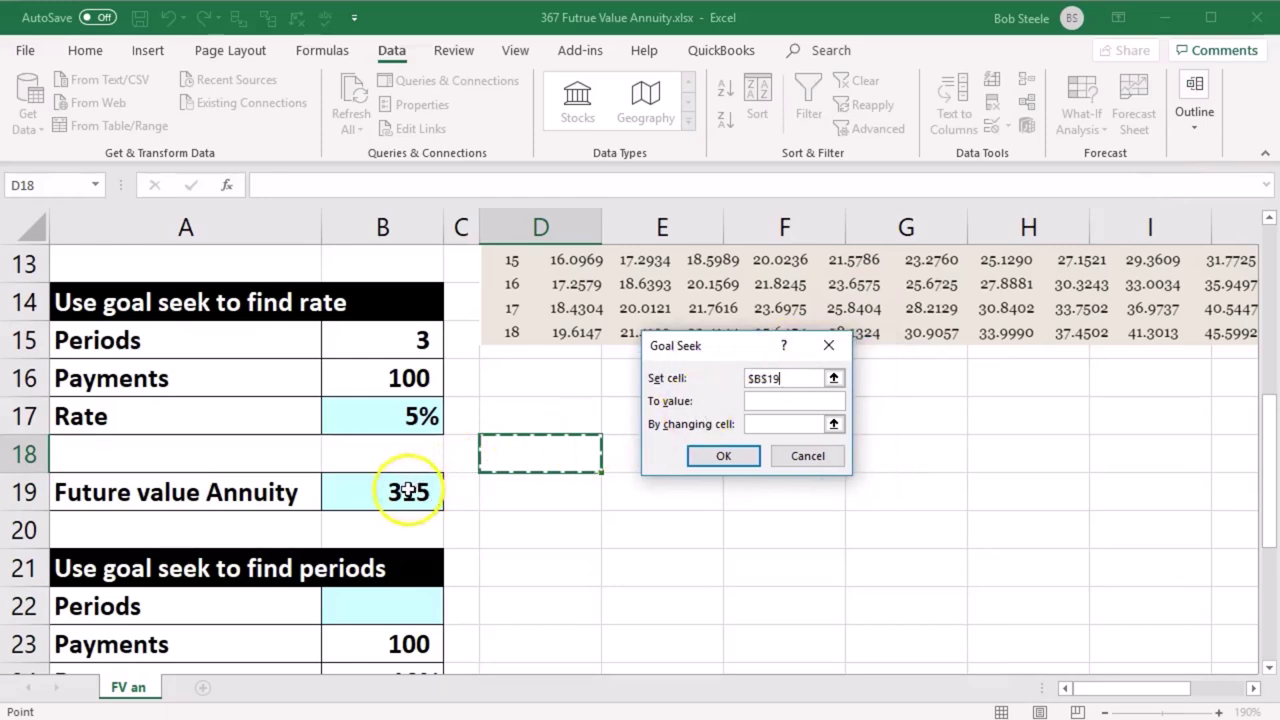
Step: Set the Goal Seek target value to 331 and choose the Rate cell B17 as the changing cell
scroll(408, 491, up, 1)
click(779, 400)
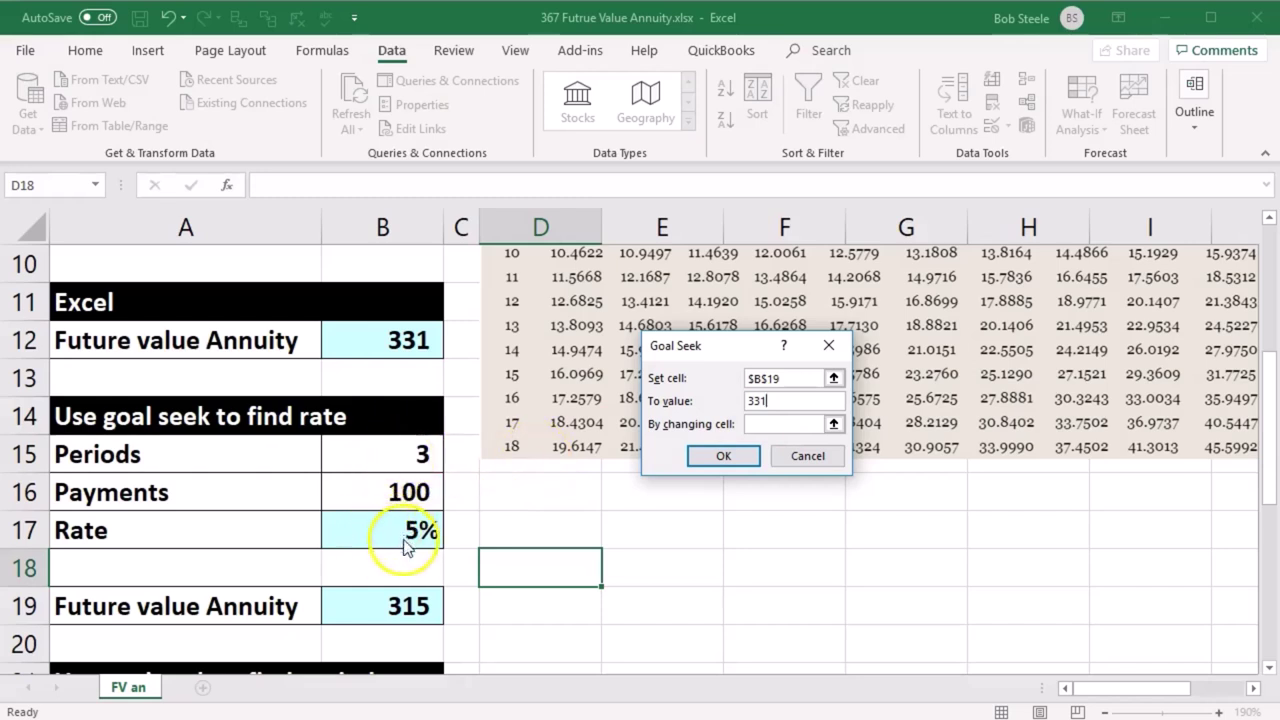
click(783, 424)
click(408, 530)
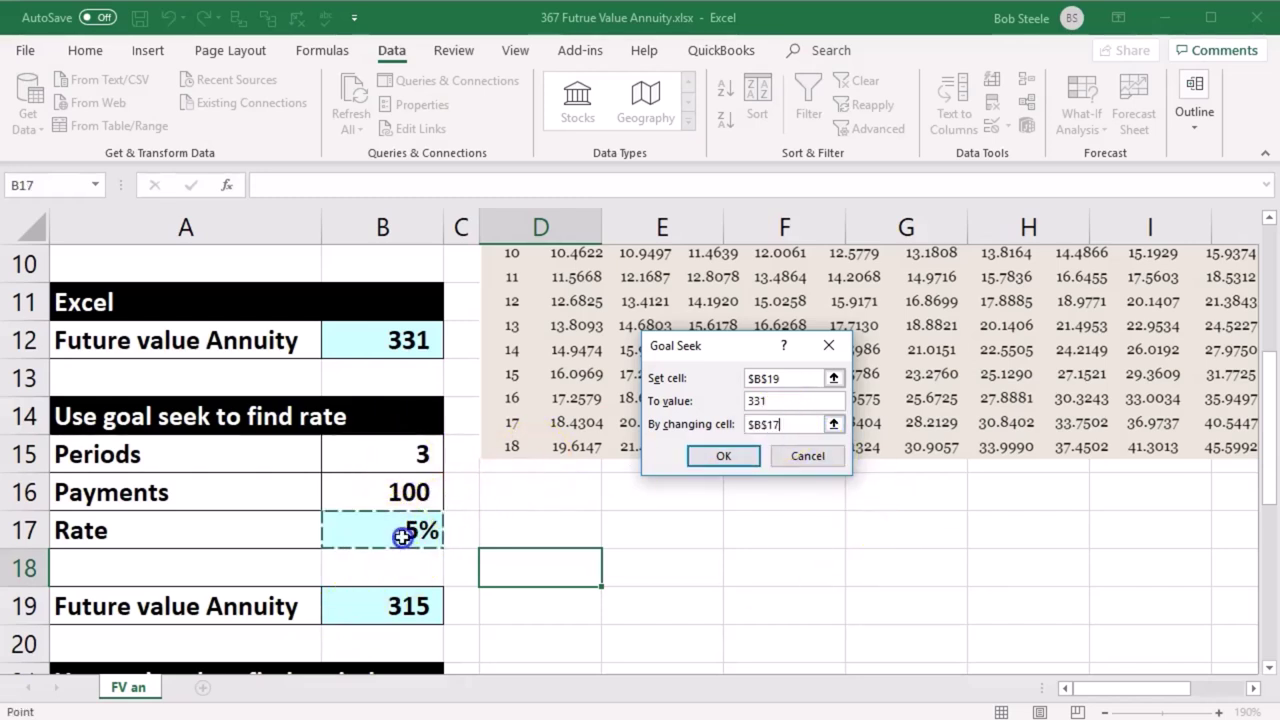
drag(687, 347, 590, 428)
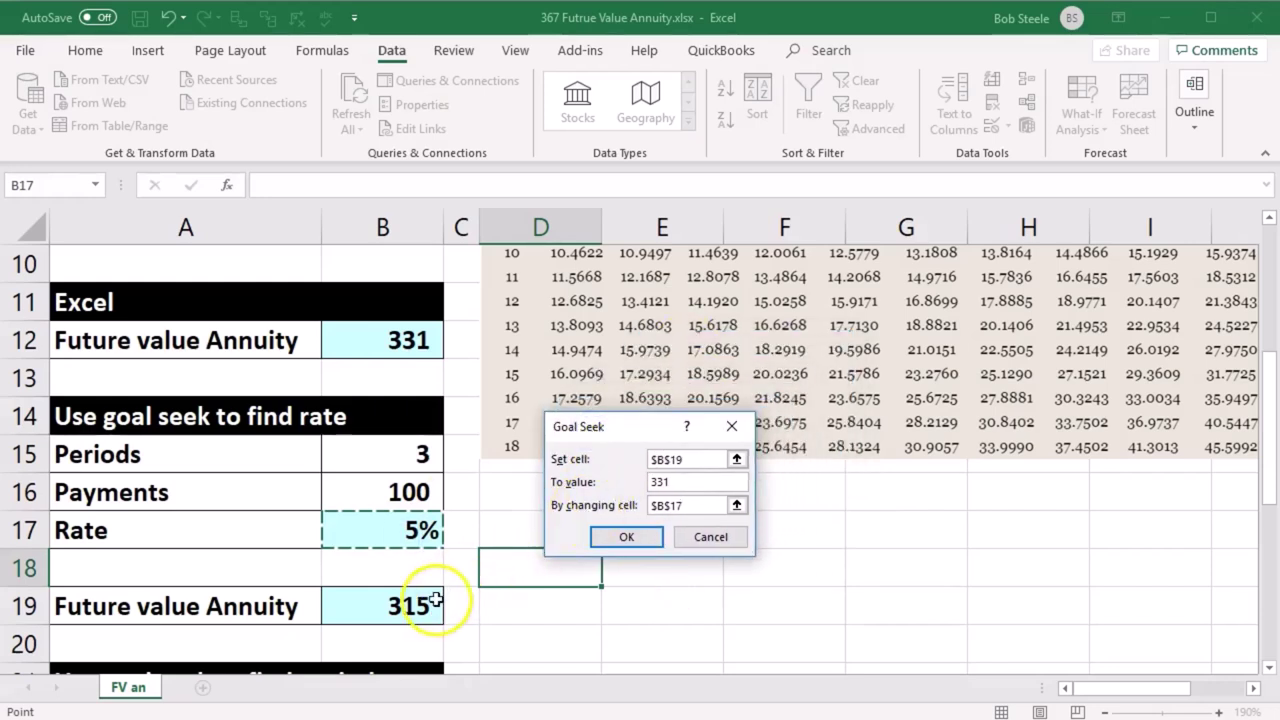
Step: Recheck the three Goal Seek entries, run the goal seek and keep its solution for the rate
click(694, 460)
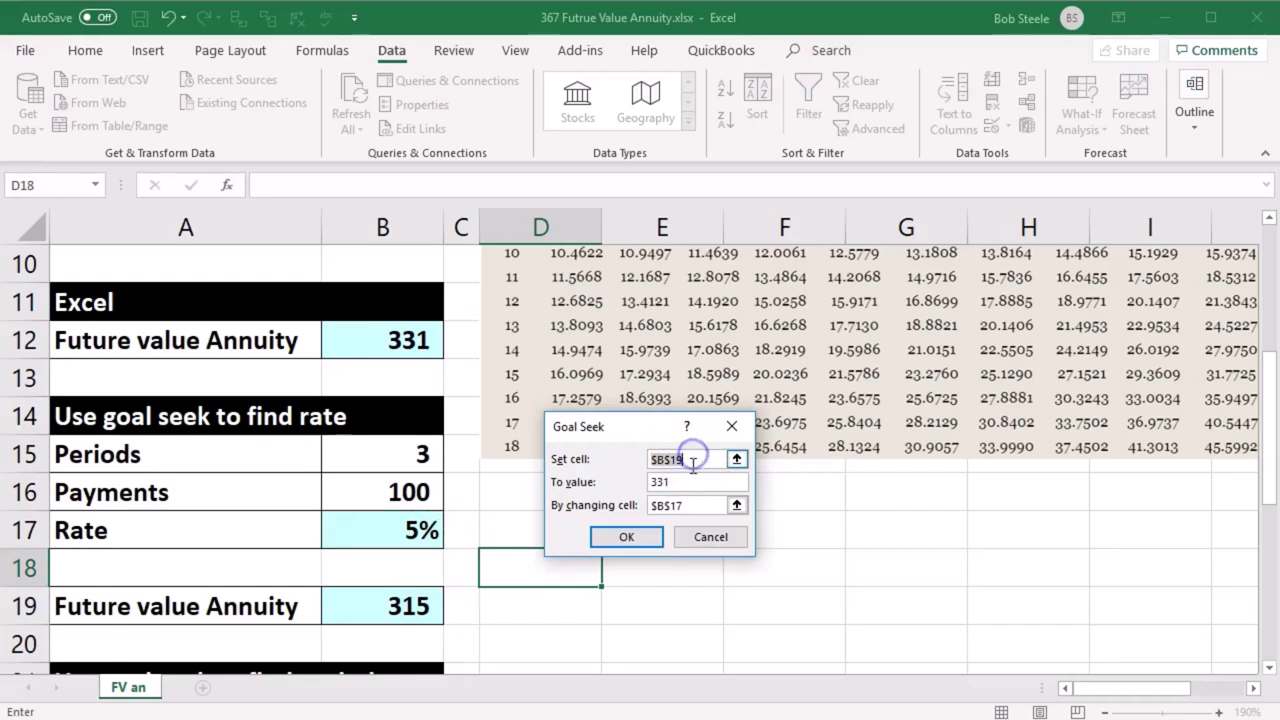
click(686, 481)
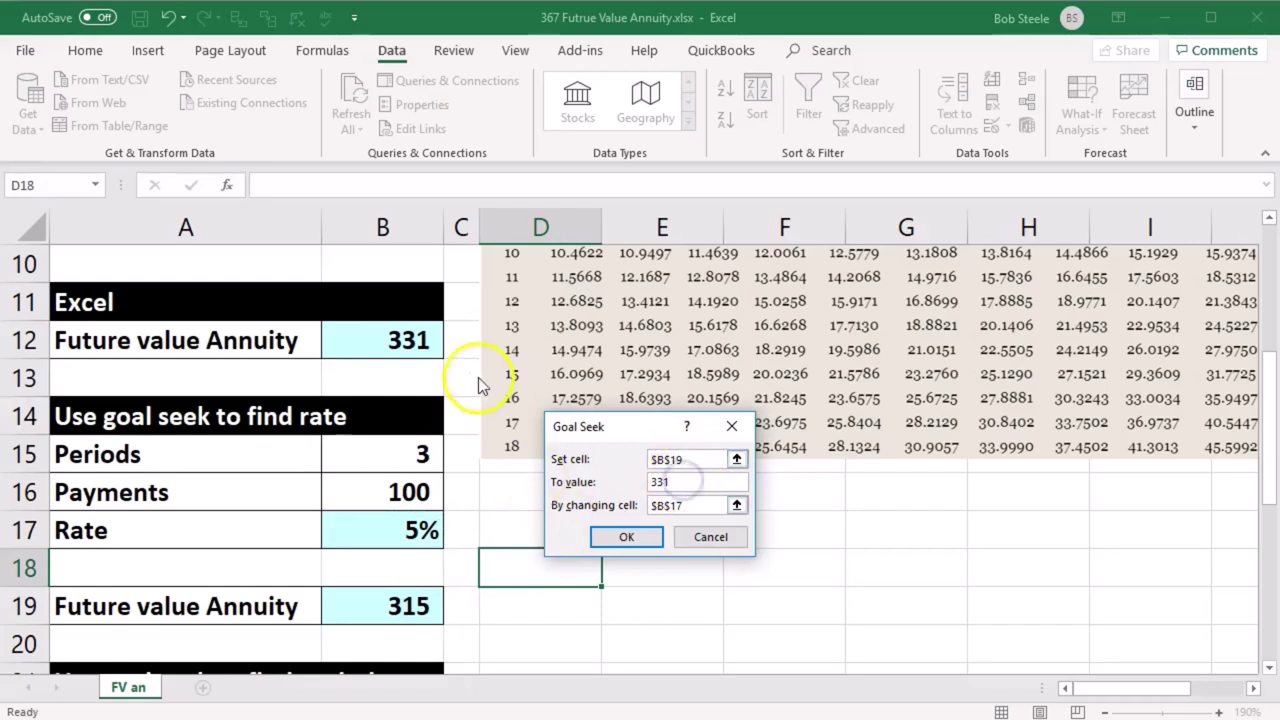
click(695, 505)
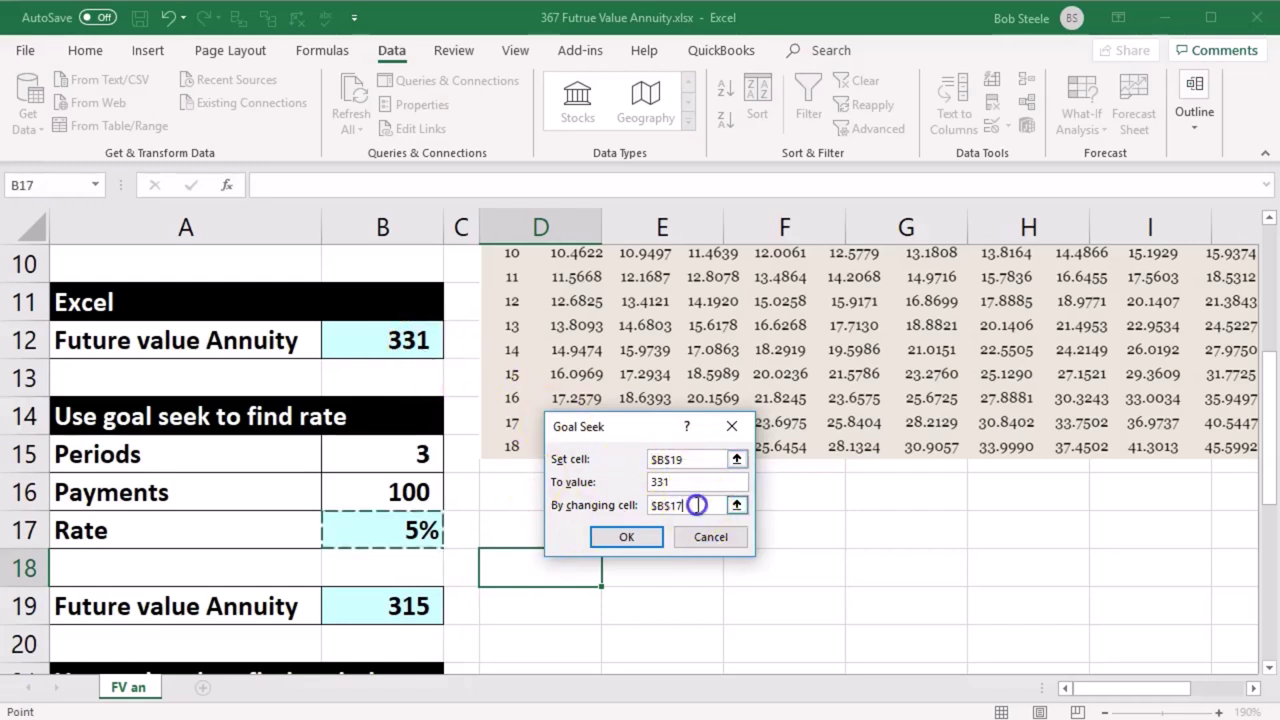
click(443, 532)
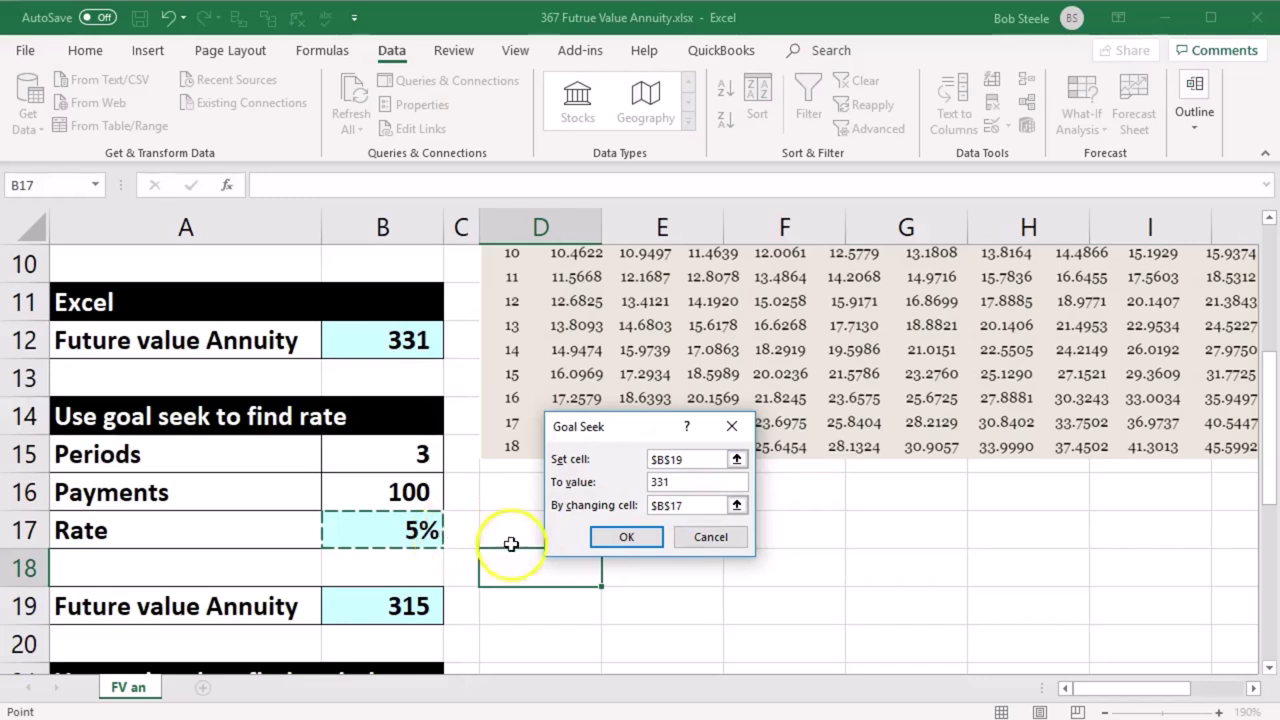
click(626, 537)
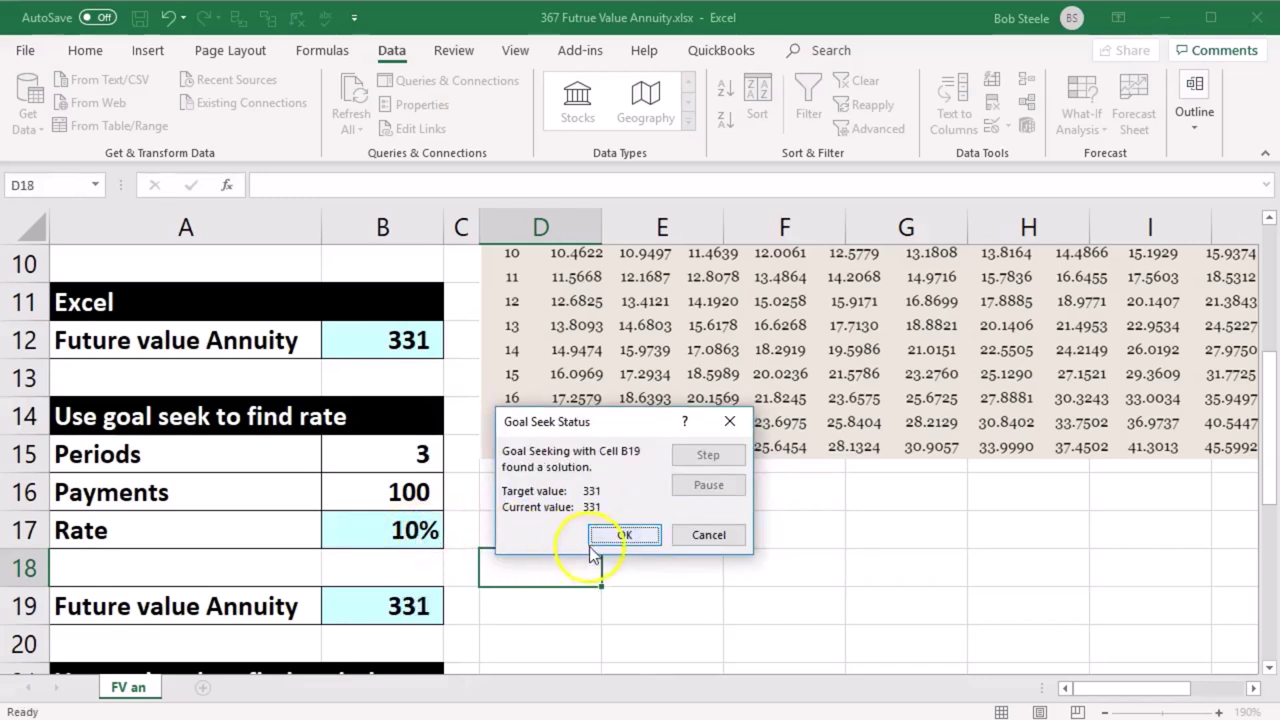
click(624, 535)
Step: Examine the solved Rate in B17 and the Future value Annuity formula in B19
click(424, 531)
click(412, 604)
click(390, 530)
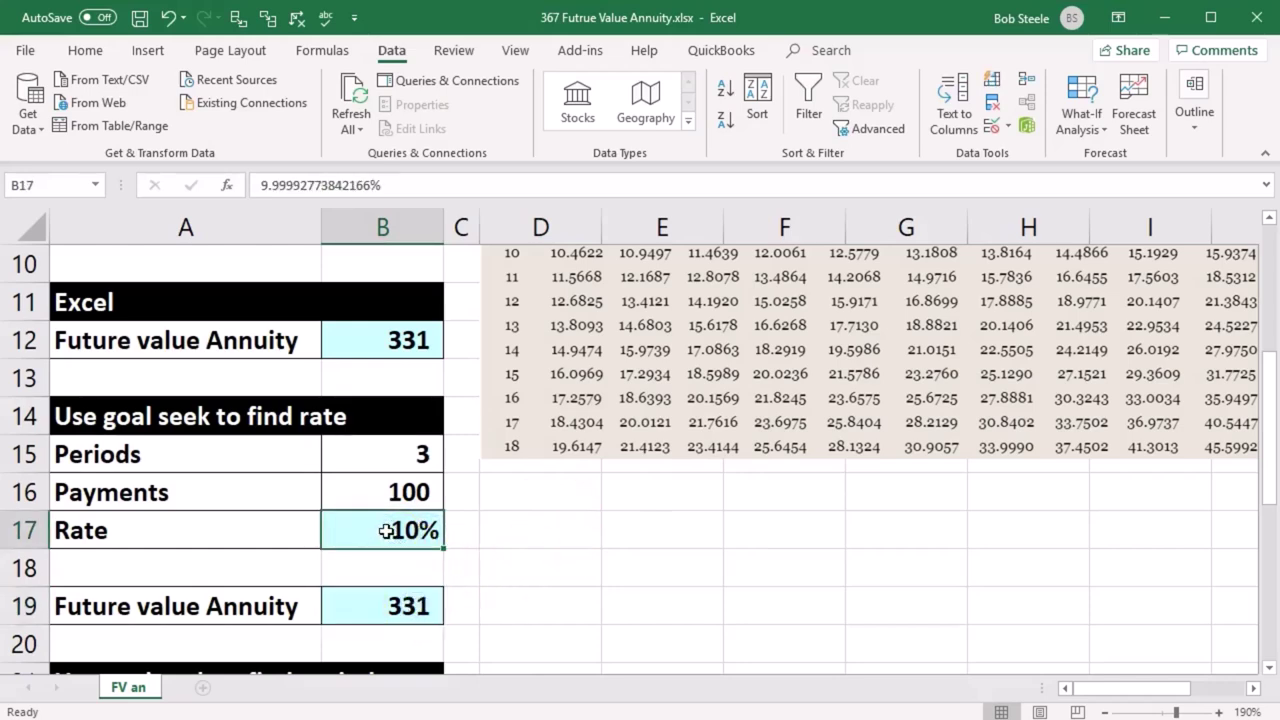
scroll(385, 531, down, 1)
click(378, 494)
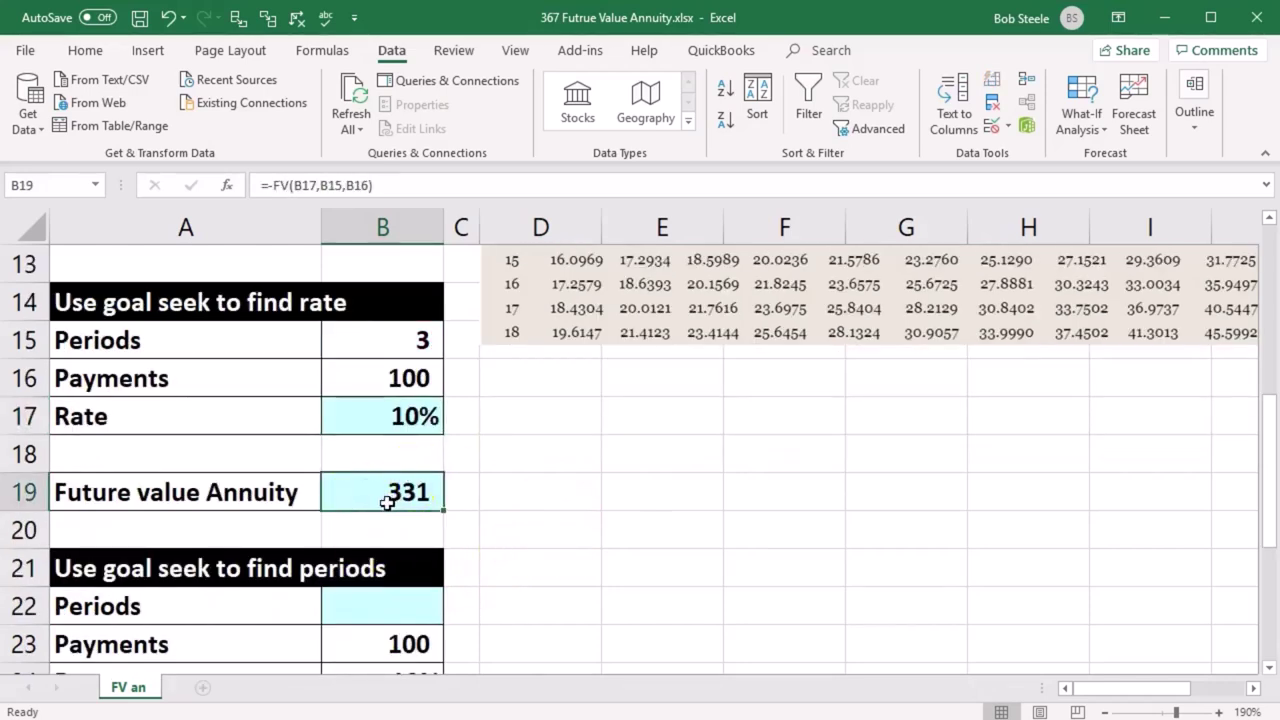
click(381, 418)
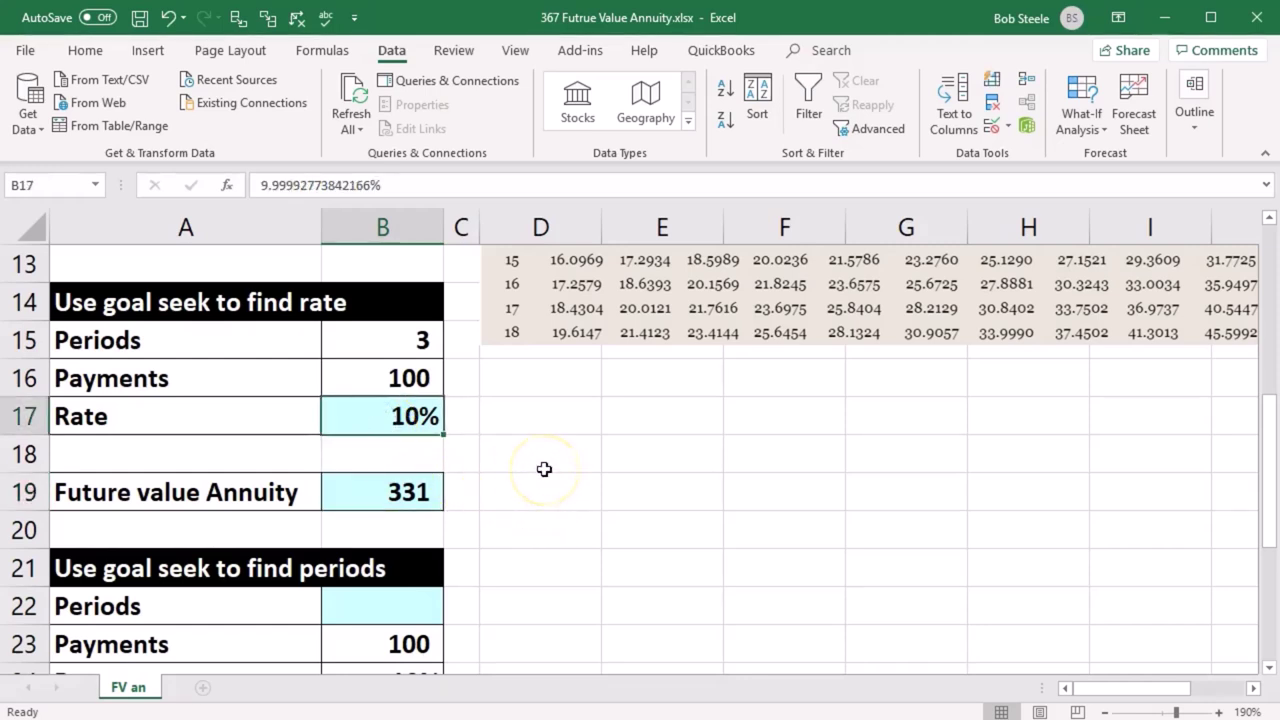
Step: Enter 331 as the Future value Annuity in B26 of the find-periods section, and clear the cell again
scroll(544, 468, down, 2)
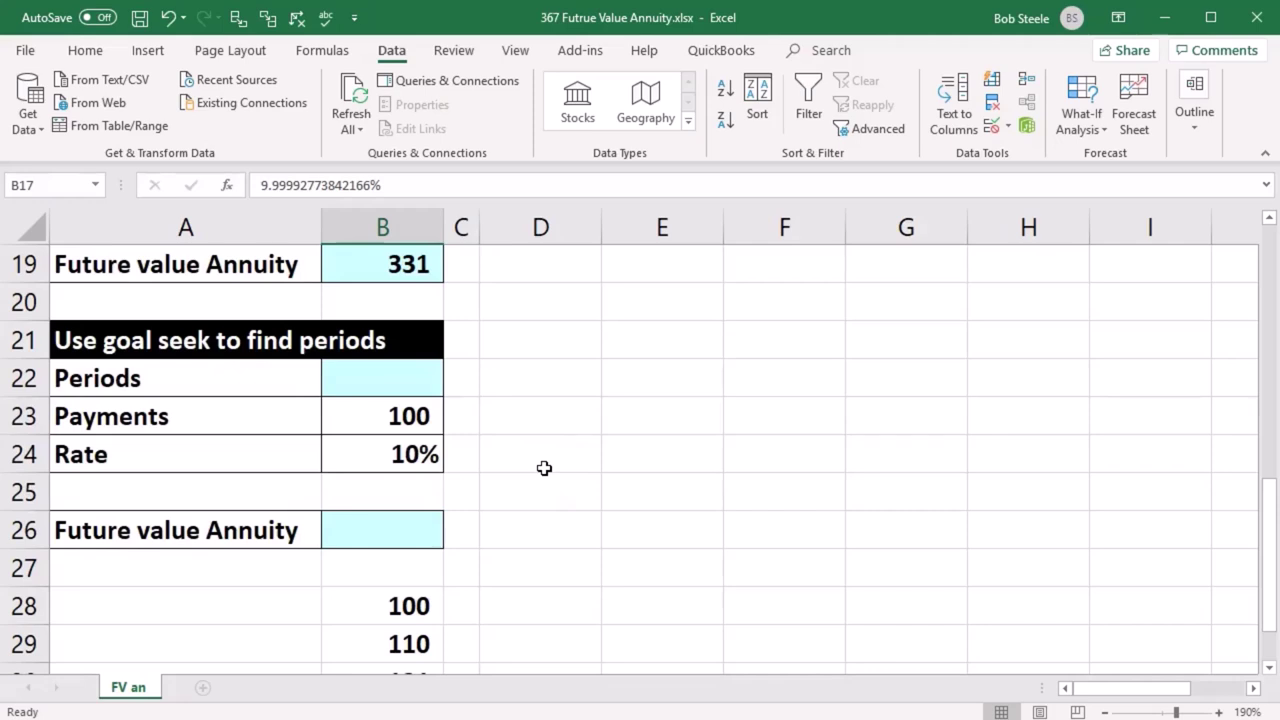
click(413, 378)
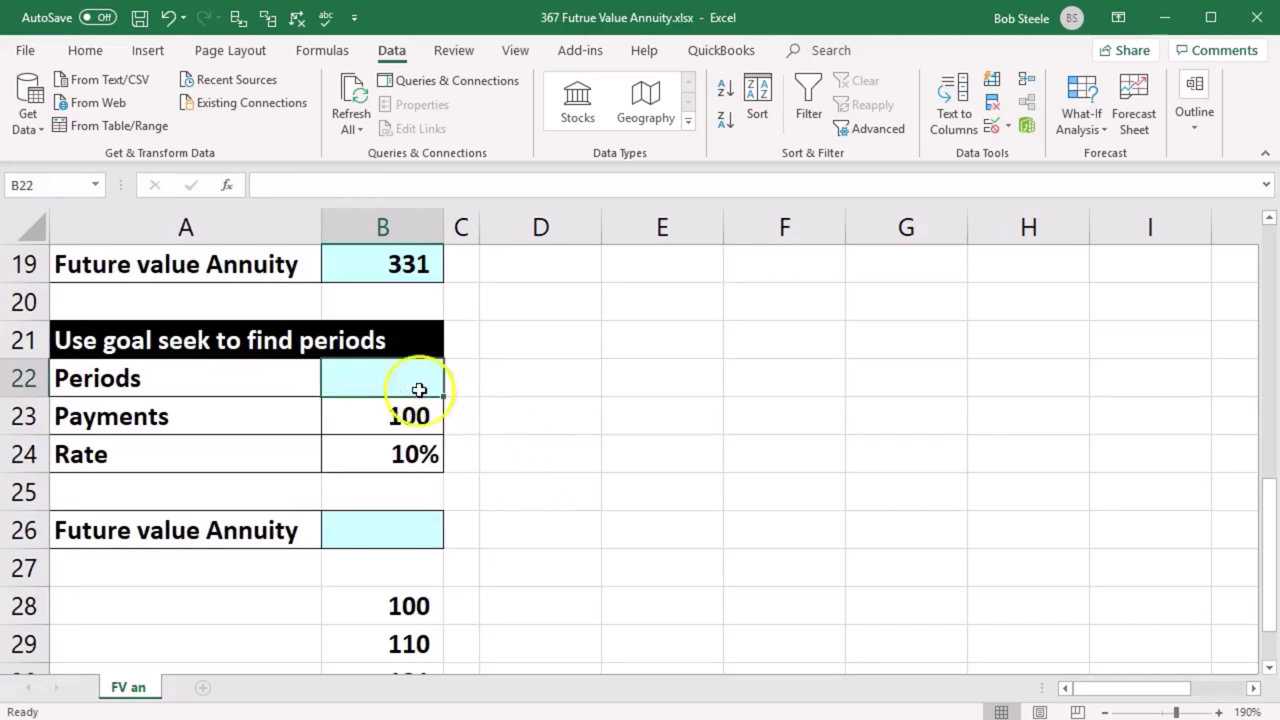
click(418, 452)
click(413, 531)
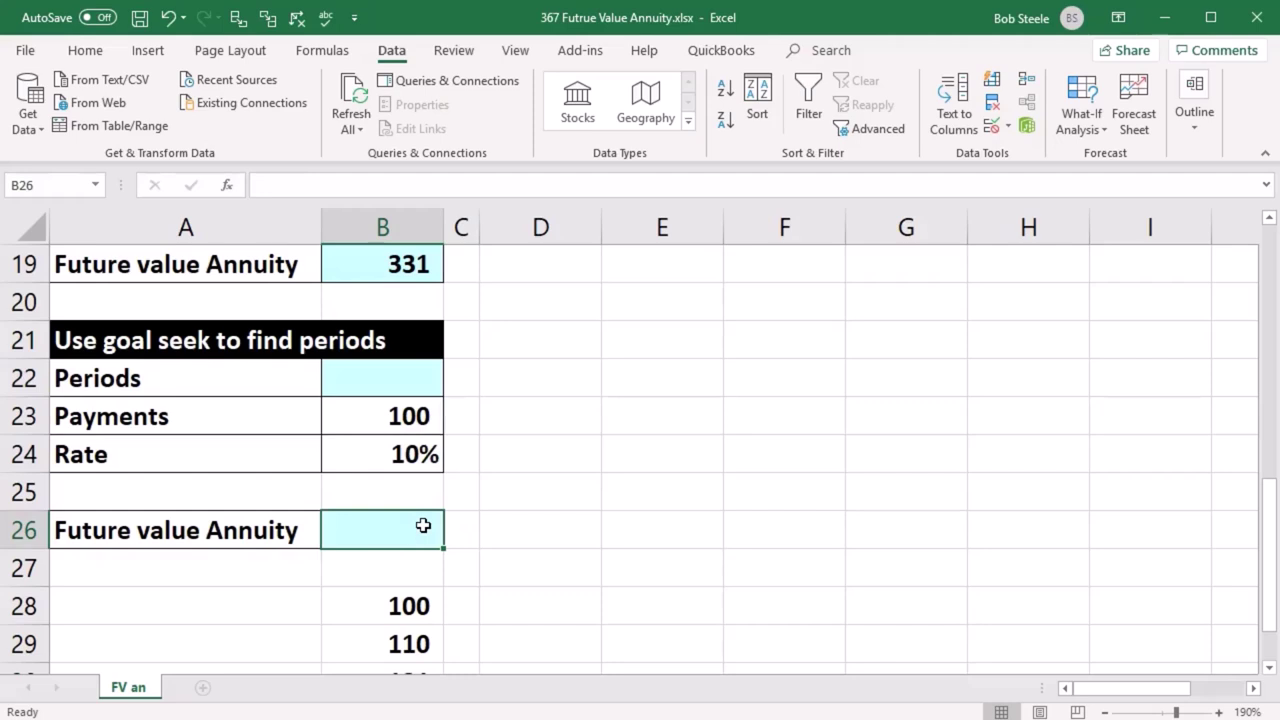
text(331)
key(Return)
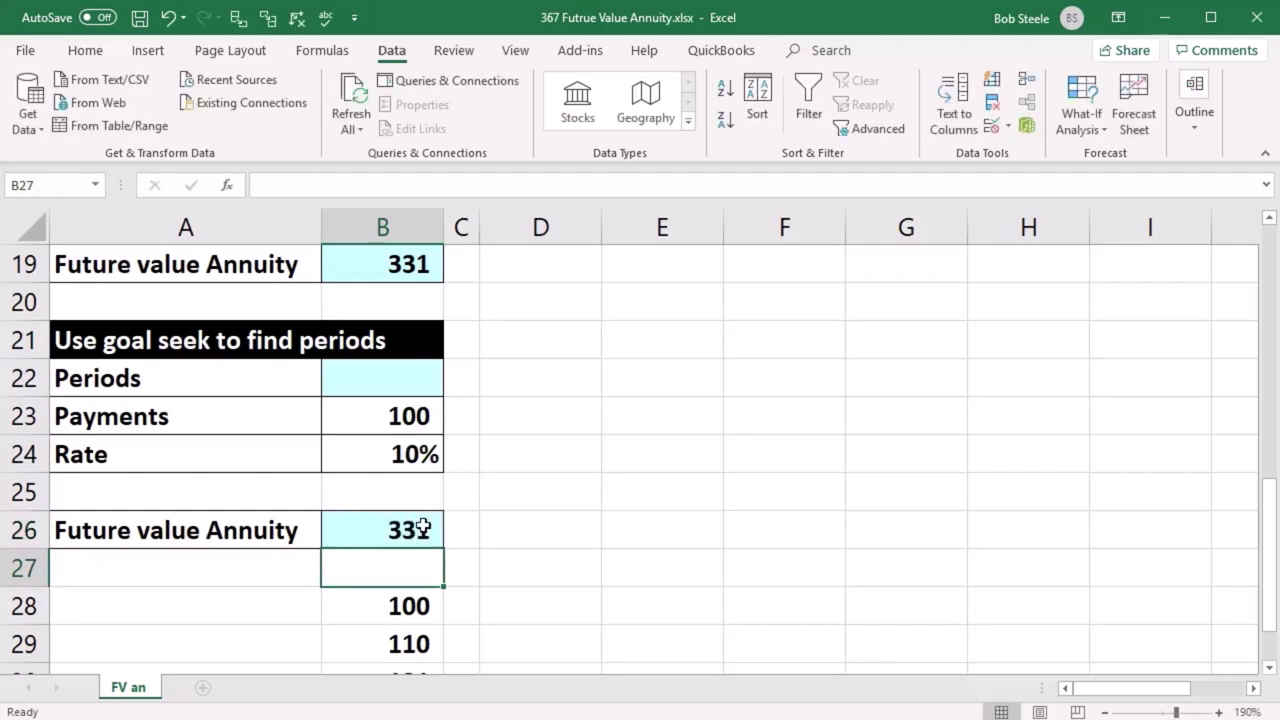
click(396, 377)
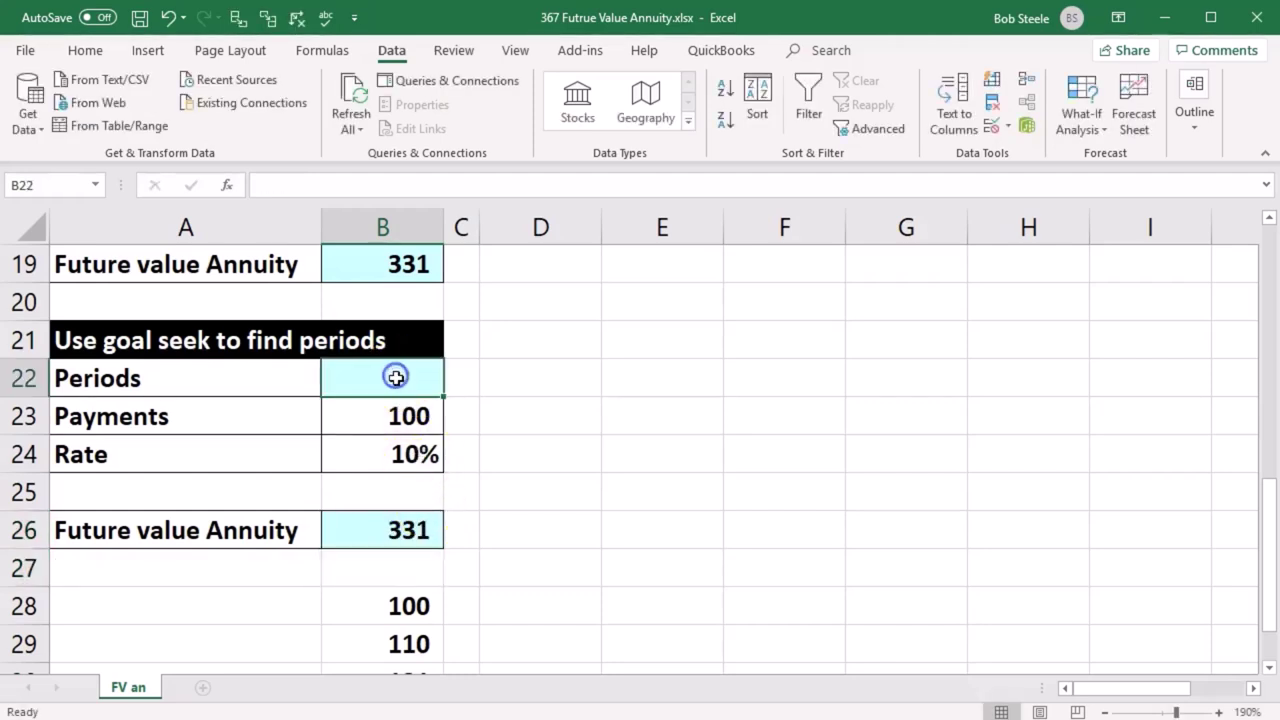
click(393, 533)
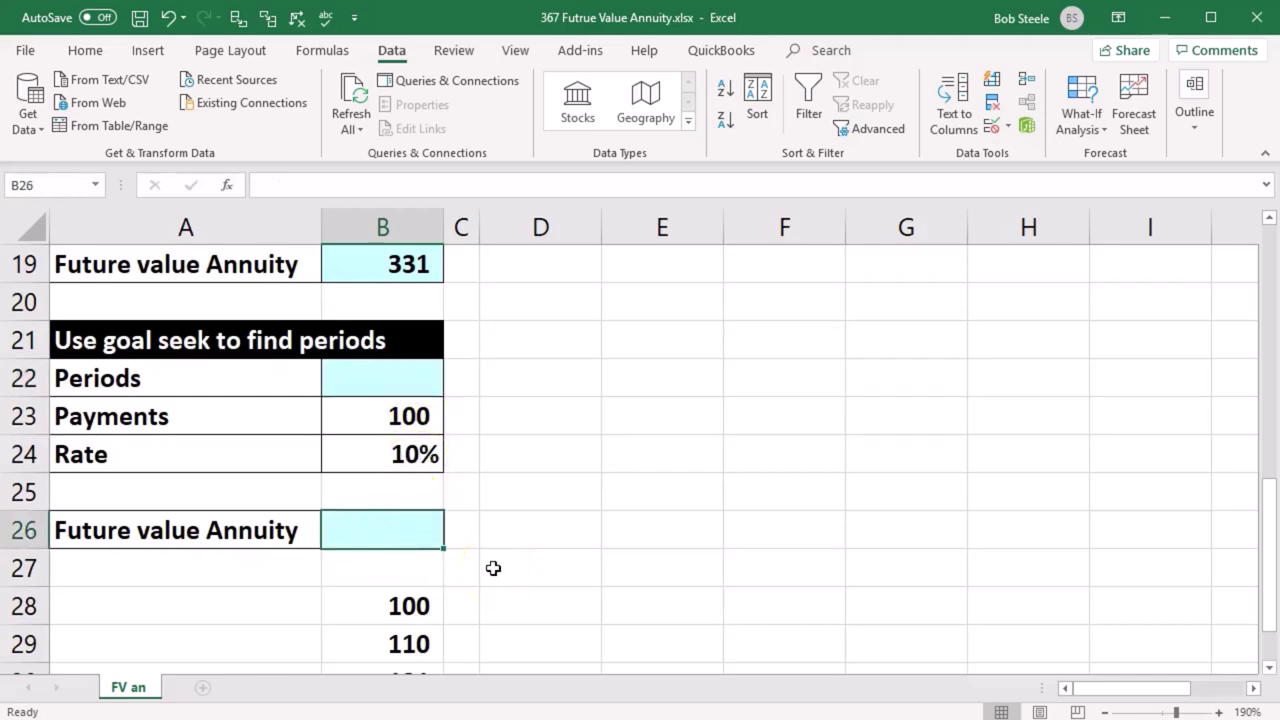
Step: Set a trial Periods value of 11 in B22 of the find-periods section
click(404, 387)
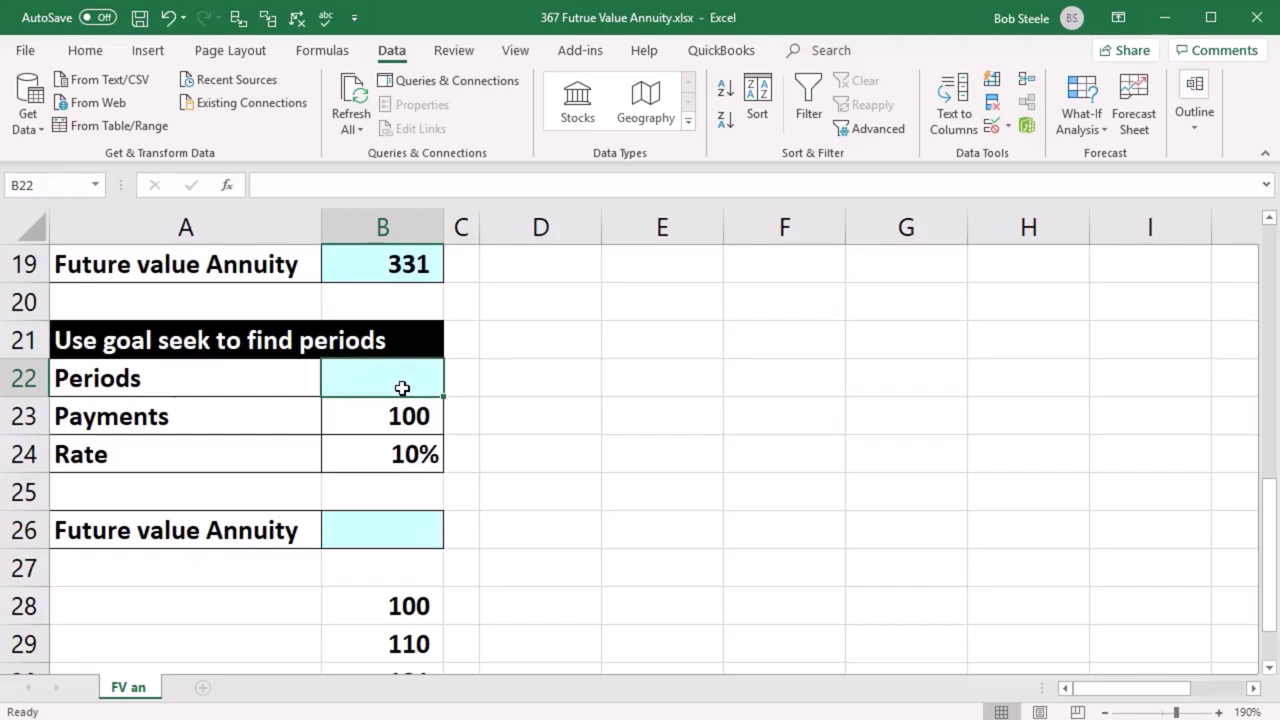
text(10)
key(Return)
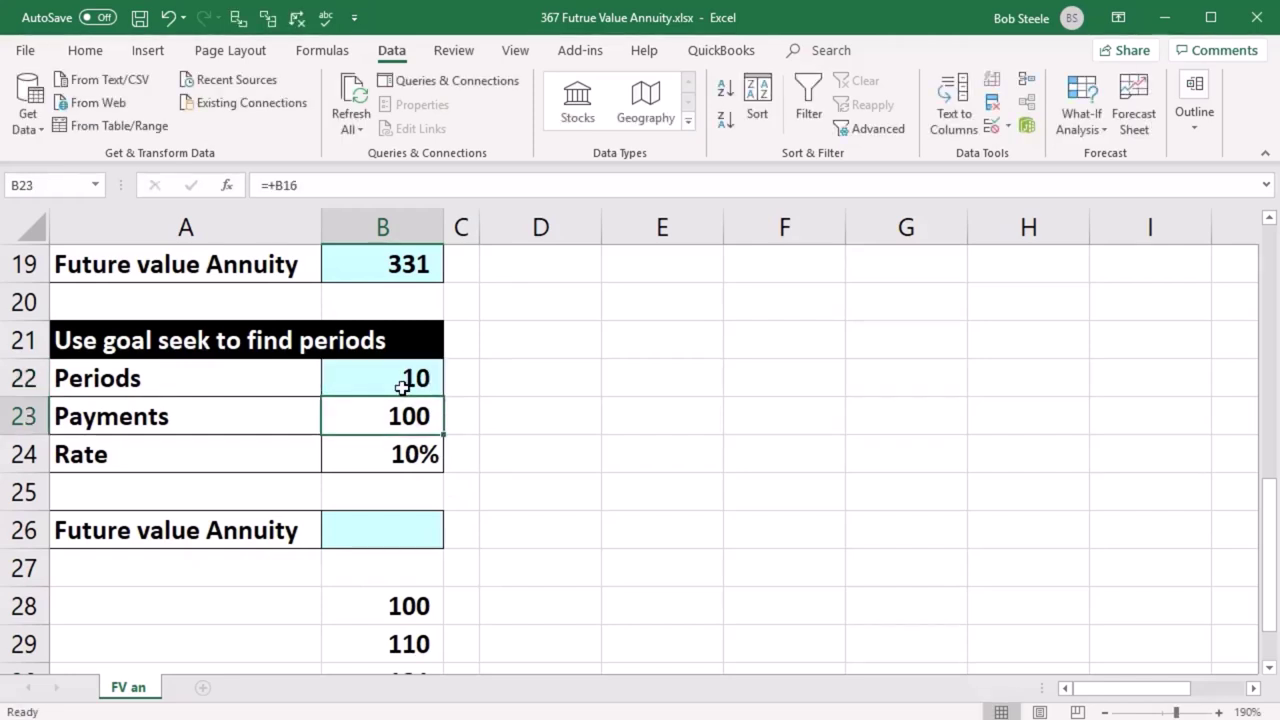
click(402, 388)
text(11)
key(Return)
Step: Enter a negated FV function in B26 with B24 as rate, B22 as nper and B23 as pmt
click(391, 537)
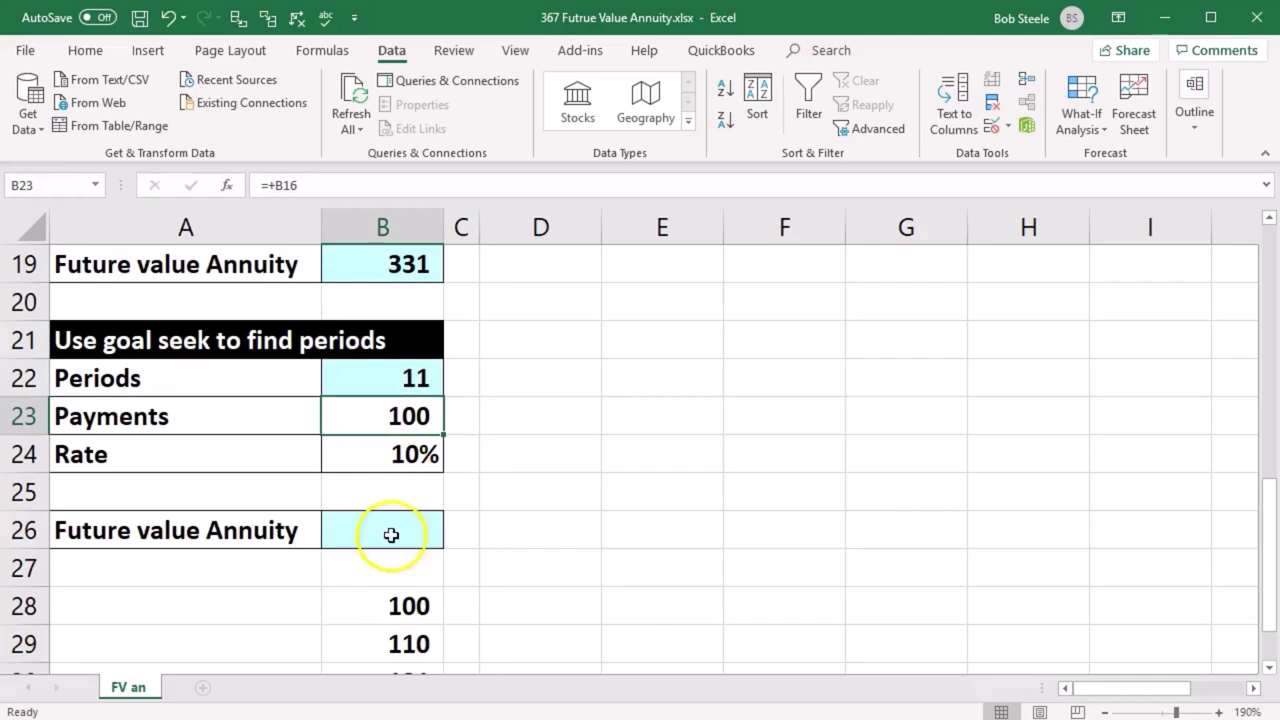
text(-f)
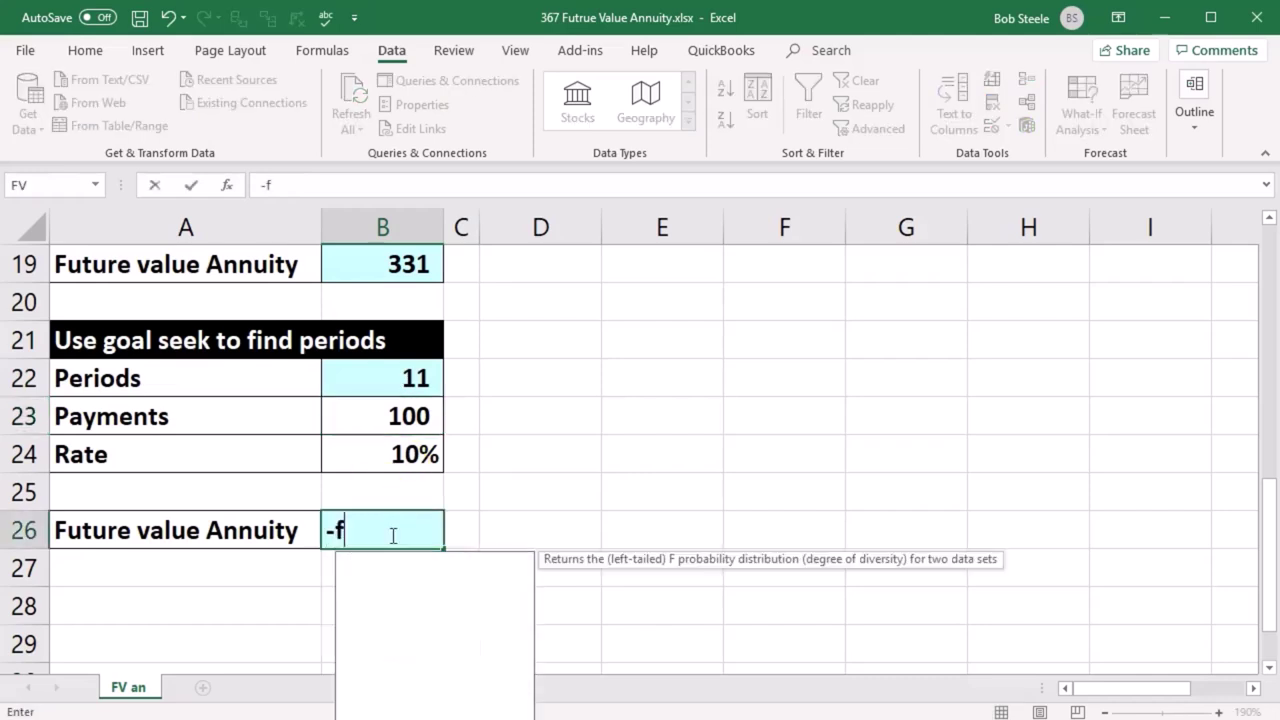
text(v)
double_click(357, 558)
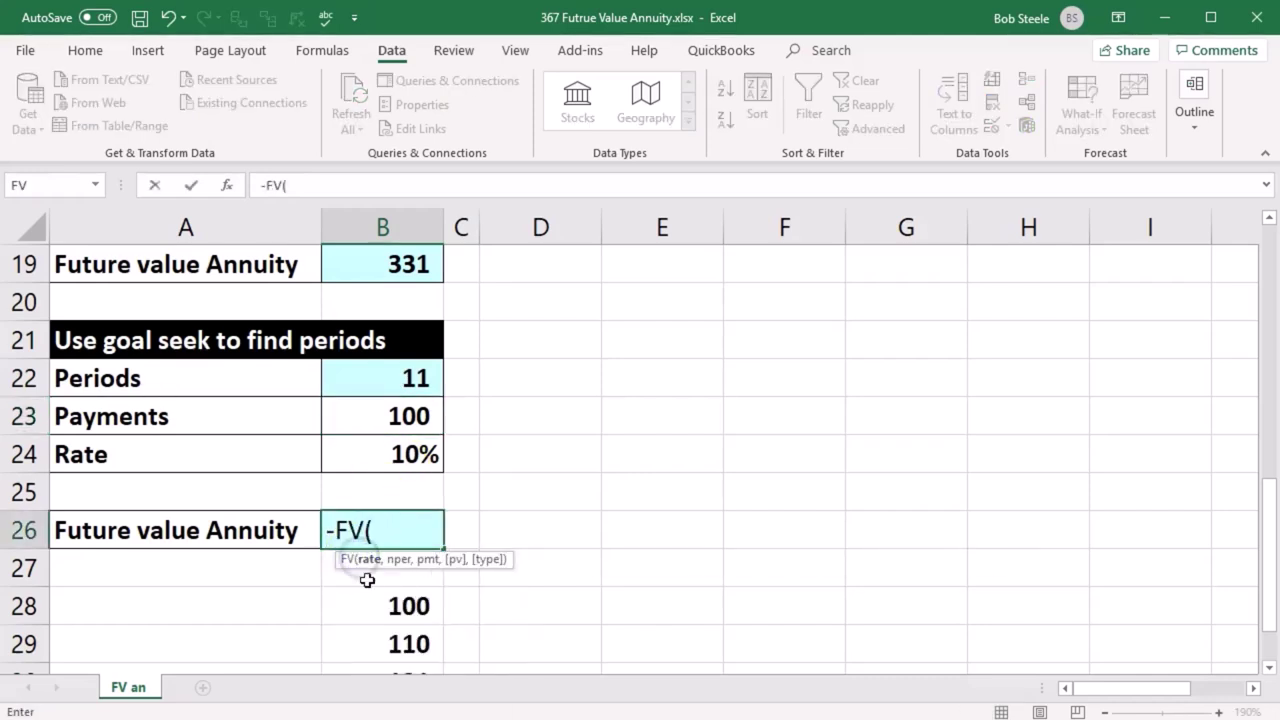
click(383, 458)
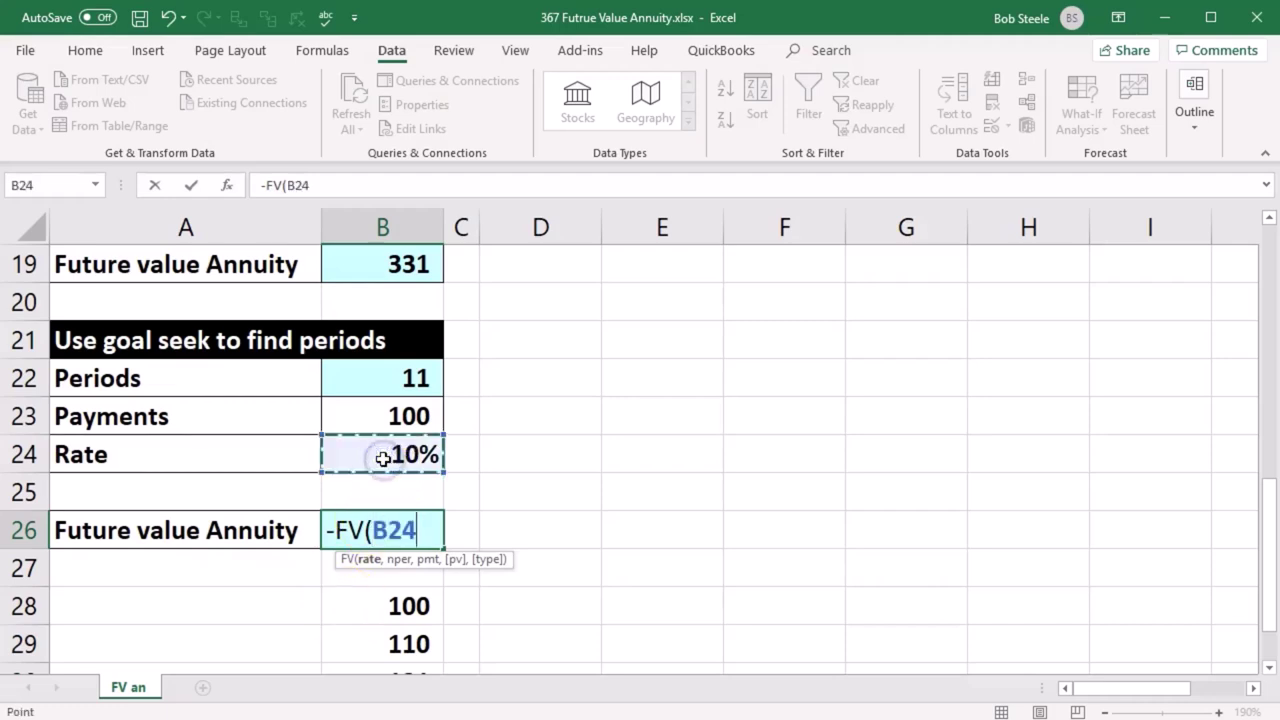
text(,)
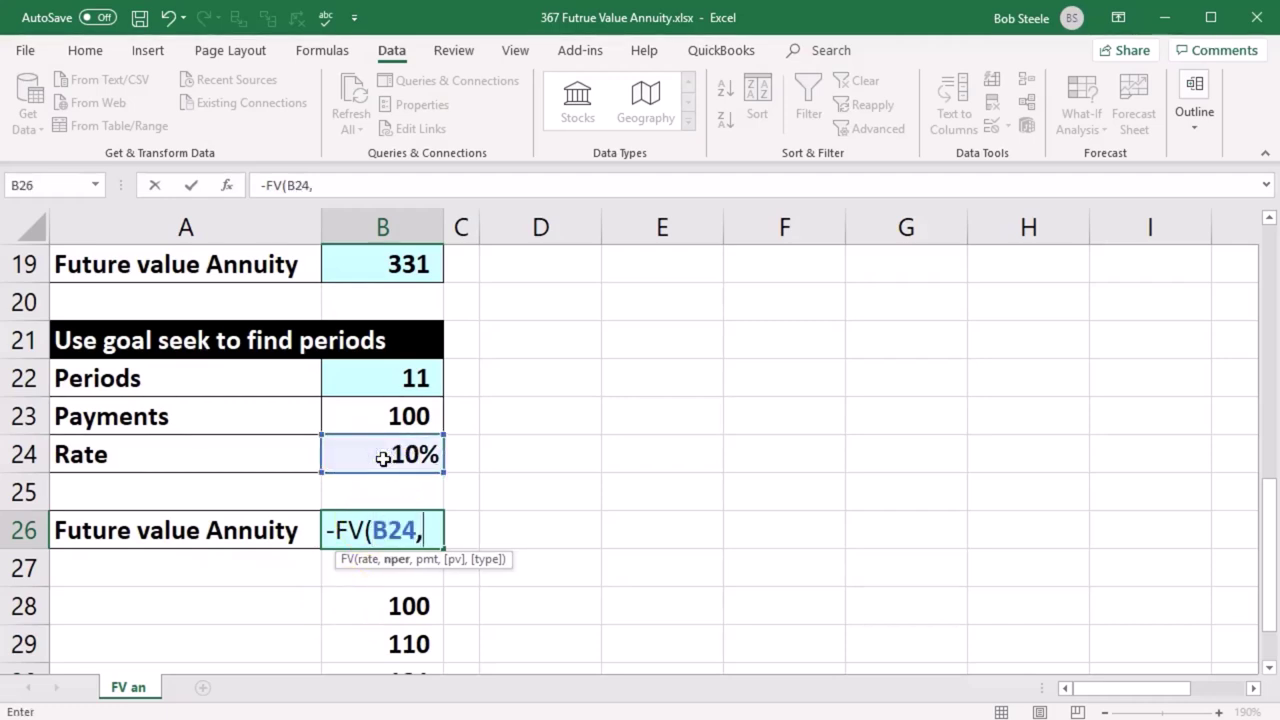
click(378, 385)
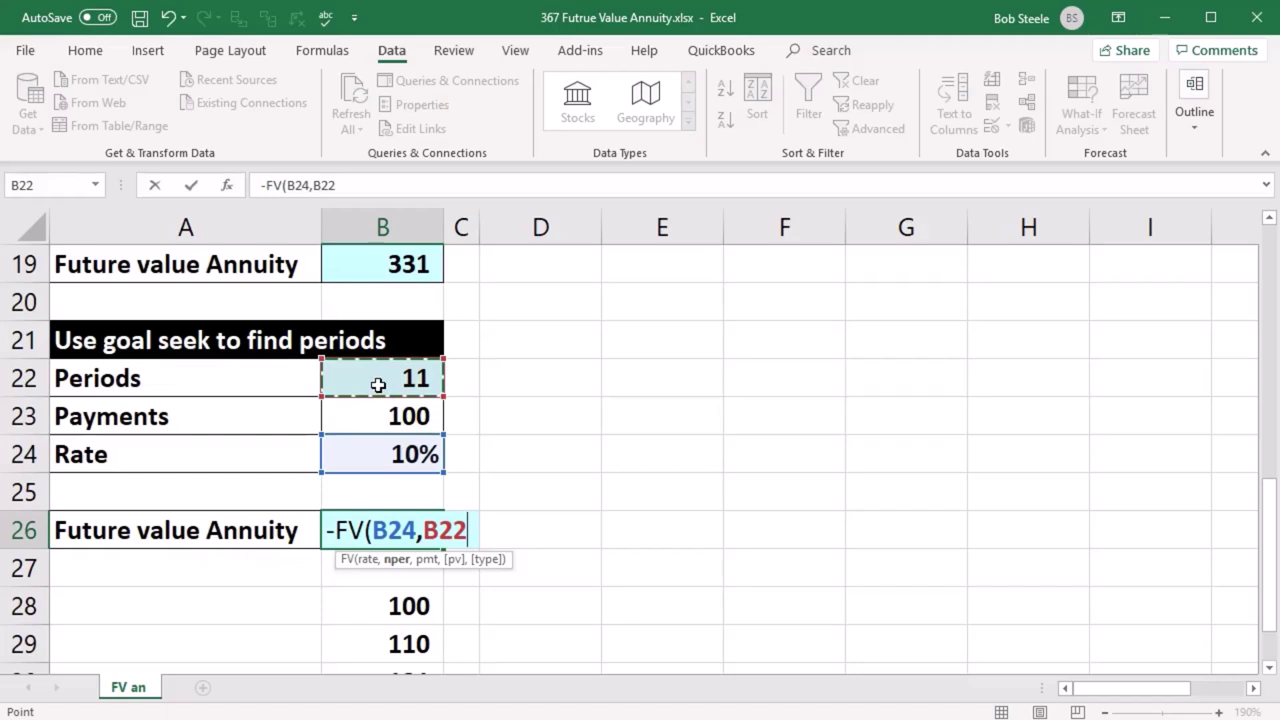
text(,)
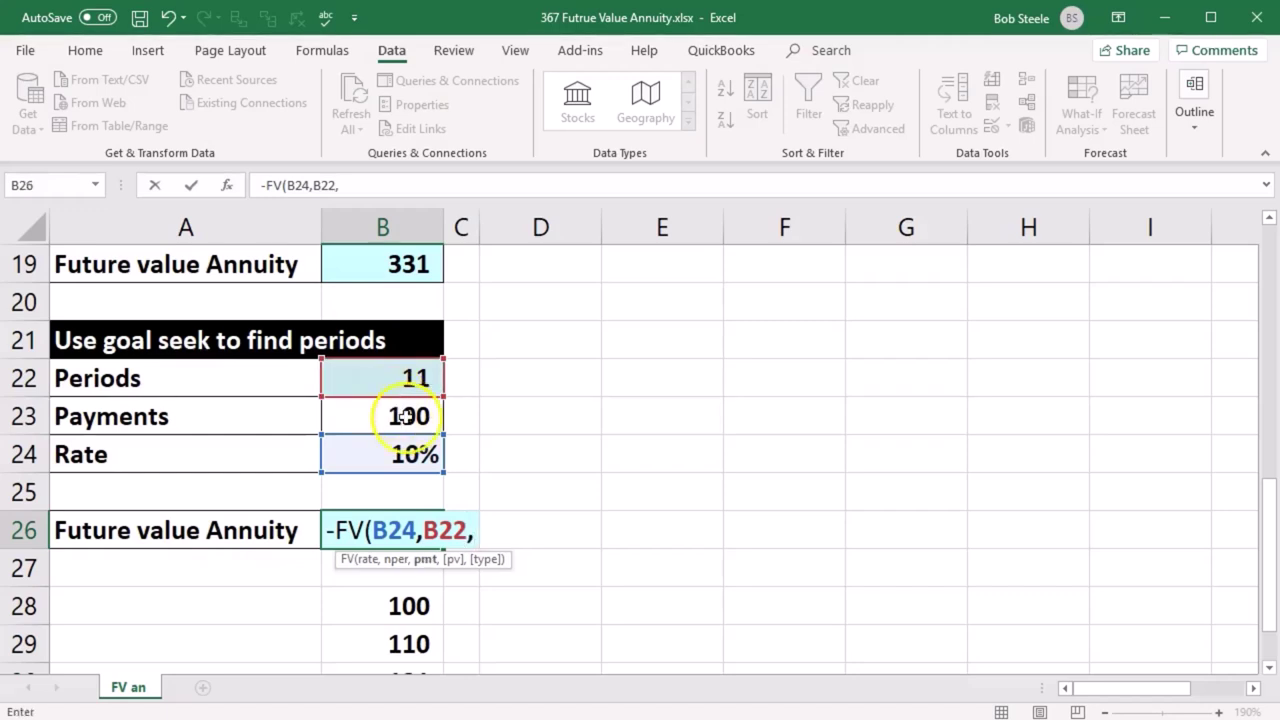
click(402, 412)
key(Return)
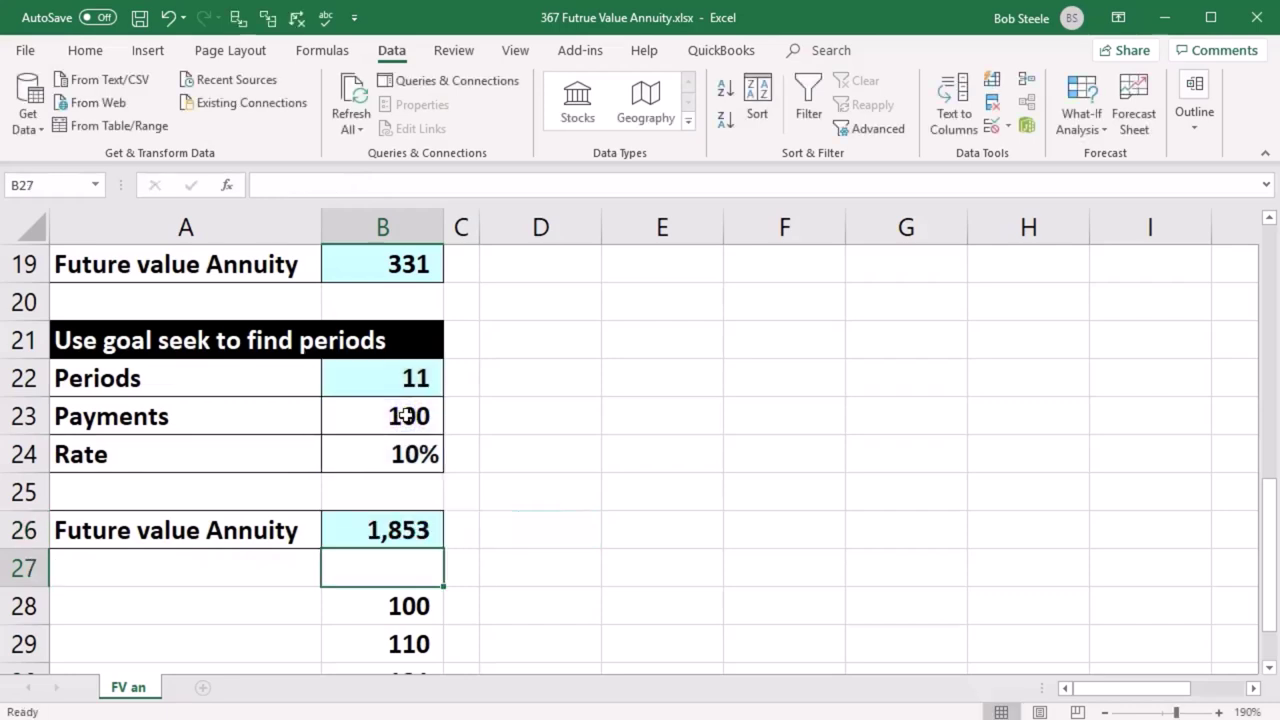
click(400, 528)
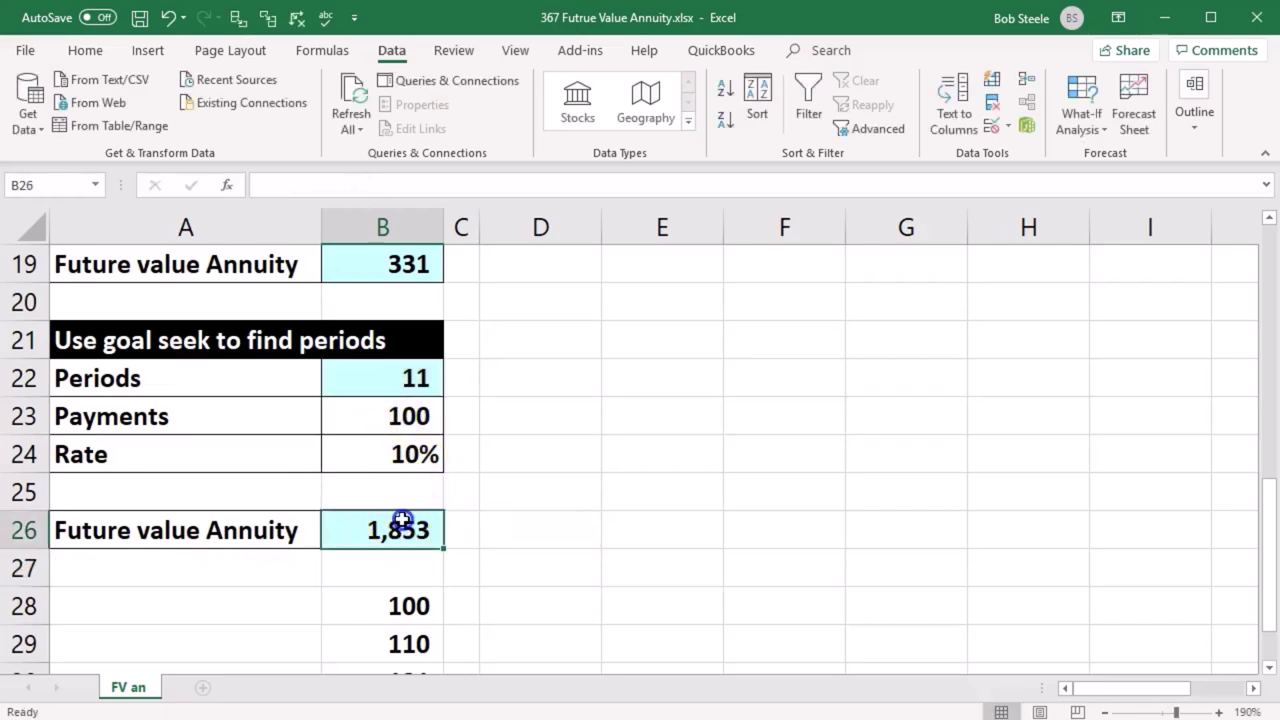
click(371, 272)
click(511, 532)
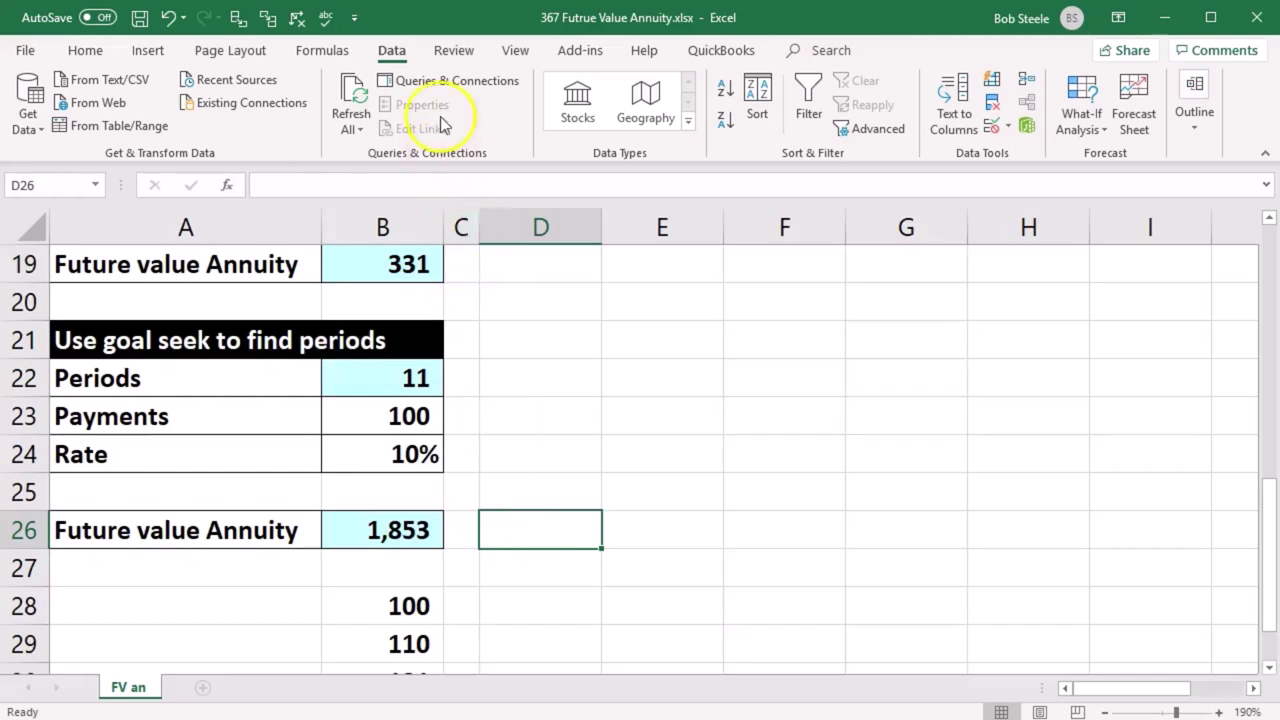
Step: Set up a Goal Seek that brings the Future value Annuity in B26 to 331 by changing the Periods in B22
click(1096, 131)
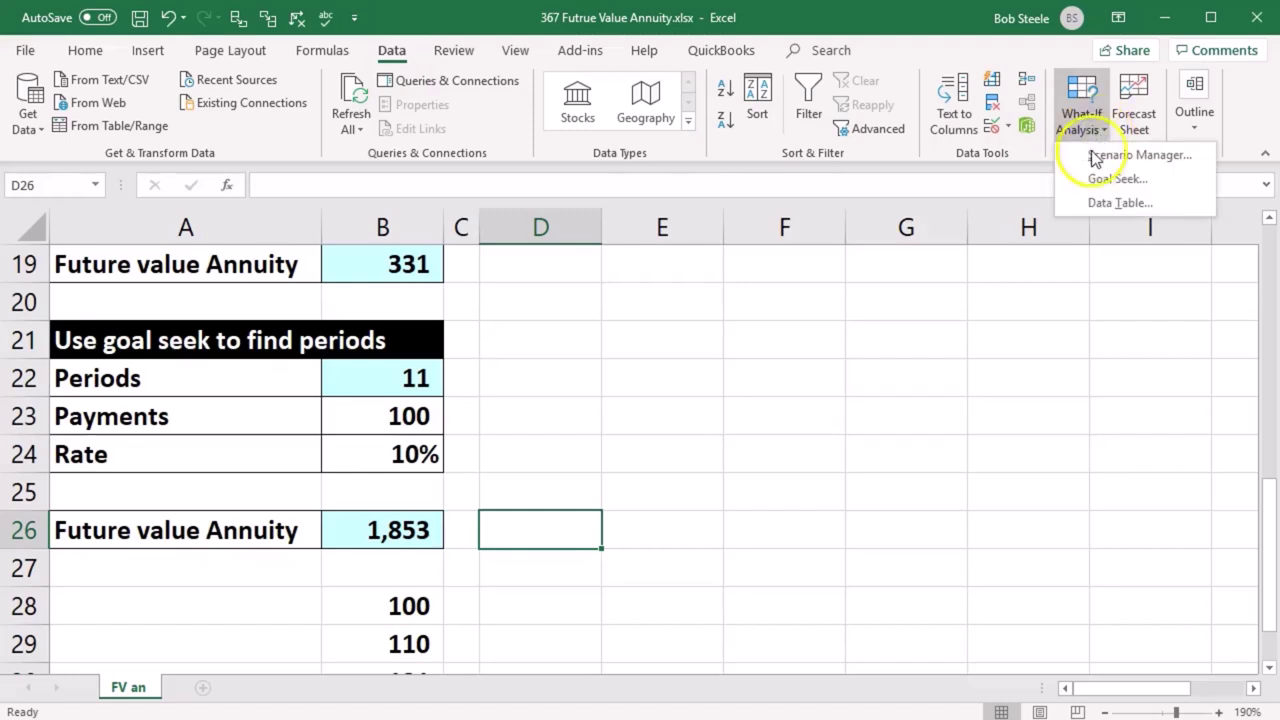
click(1146, 177)
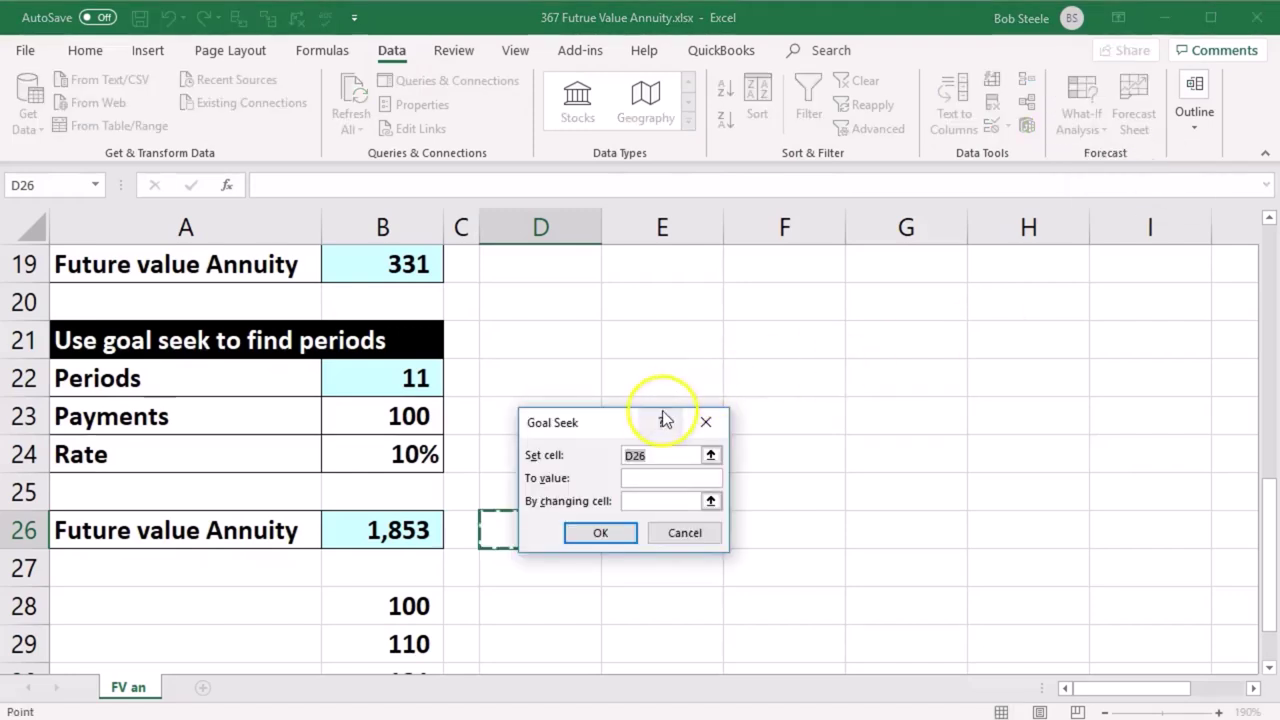
drag(609, 421, 559, 340)
click(400, 528)
click(601, 396)
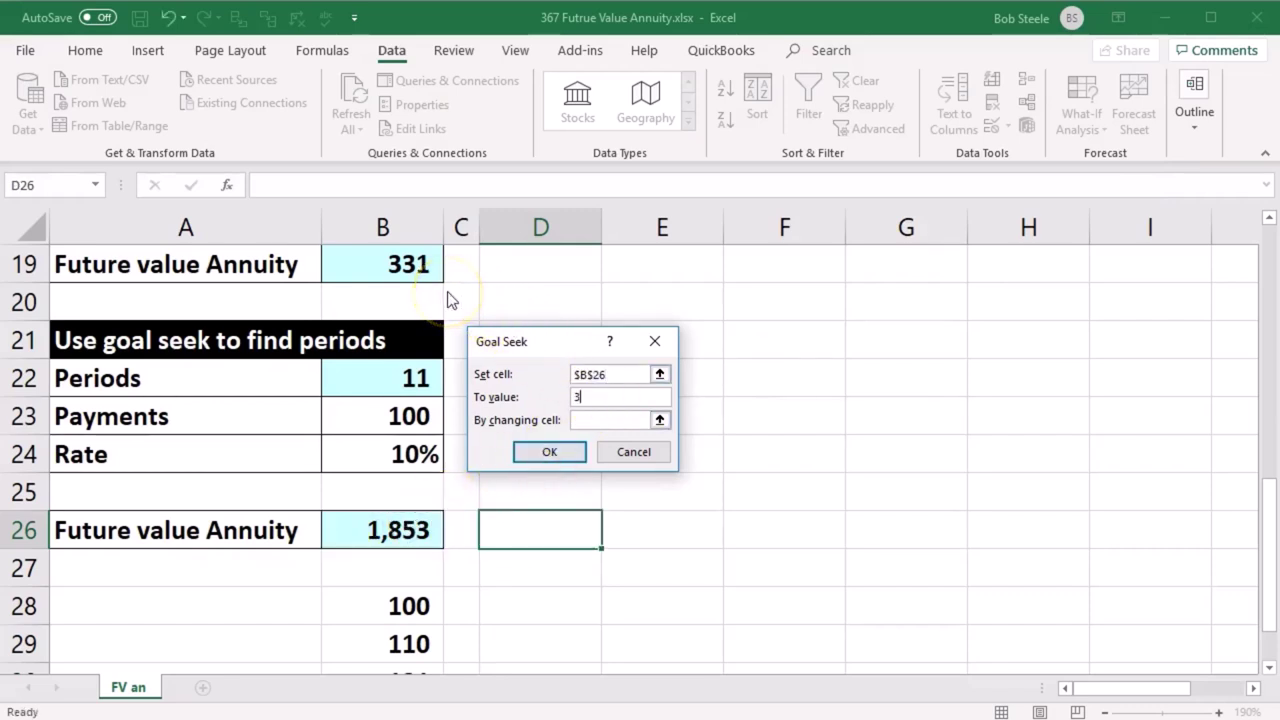
click(581, 419)
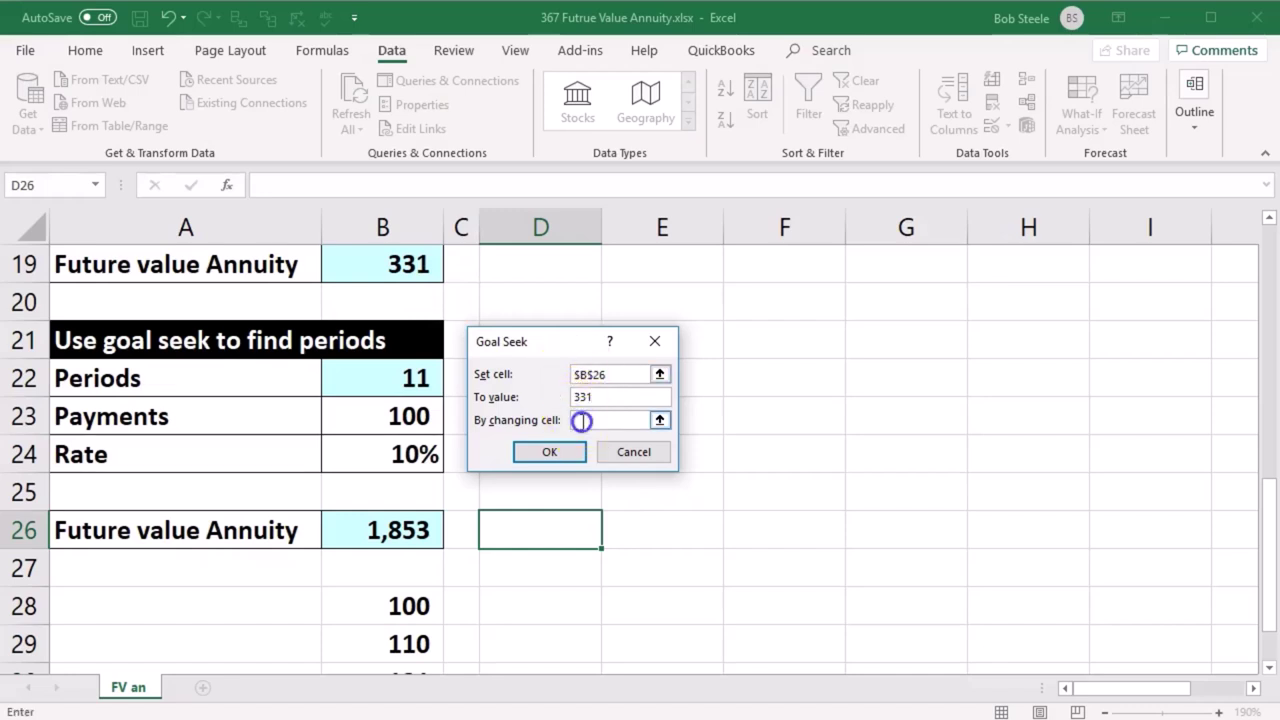
click(401, 366)
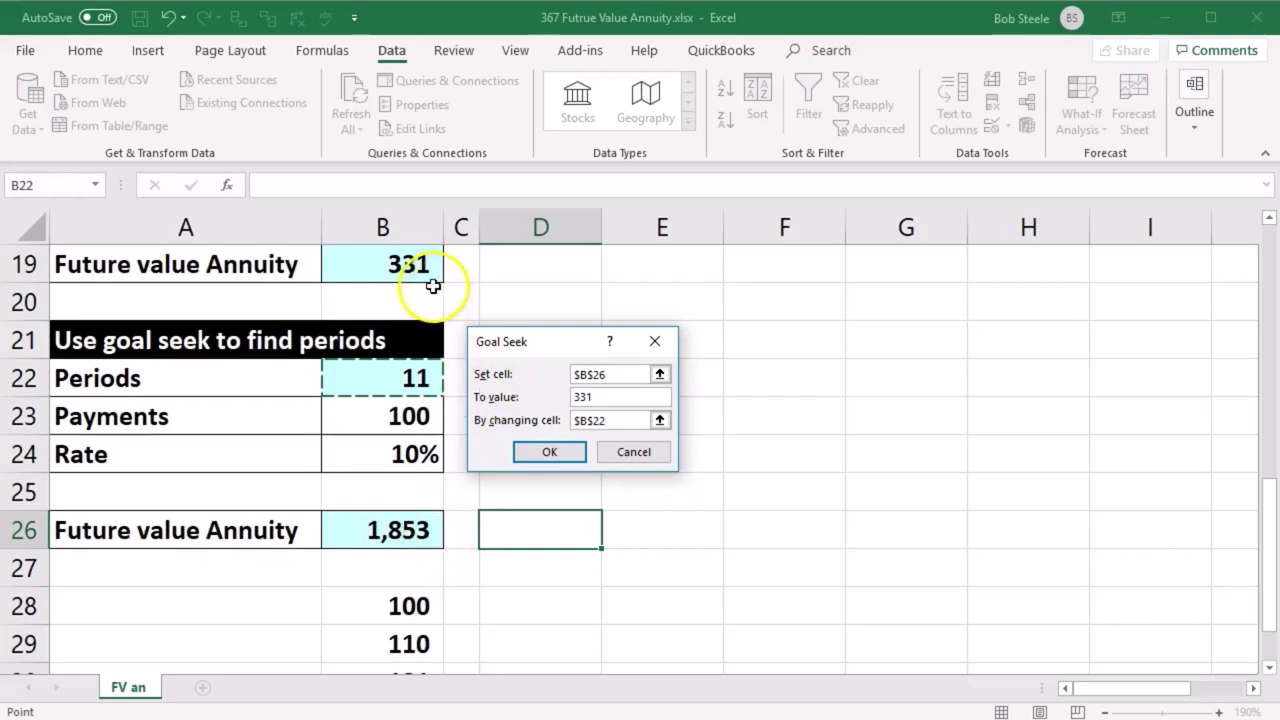
Step: Run the goal seek, accept its solution, and check the Periods in B22 and the Future value Annuity formula in B26
click(617, 396)
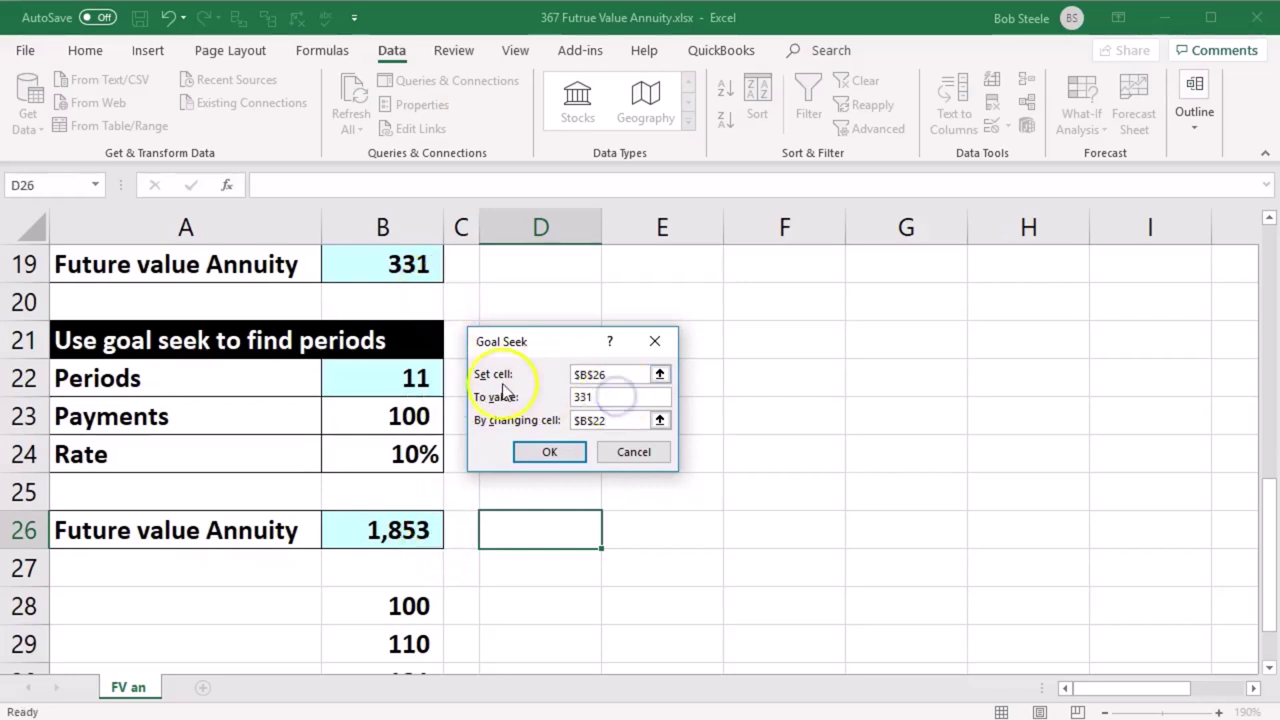
click(628, 420)
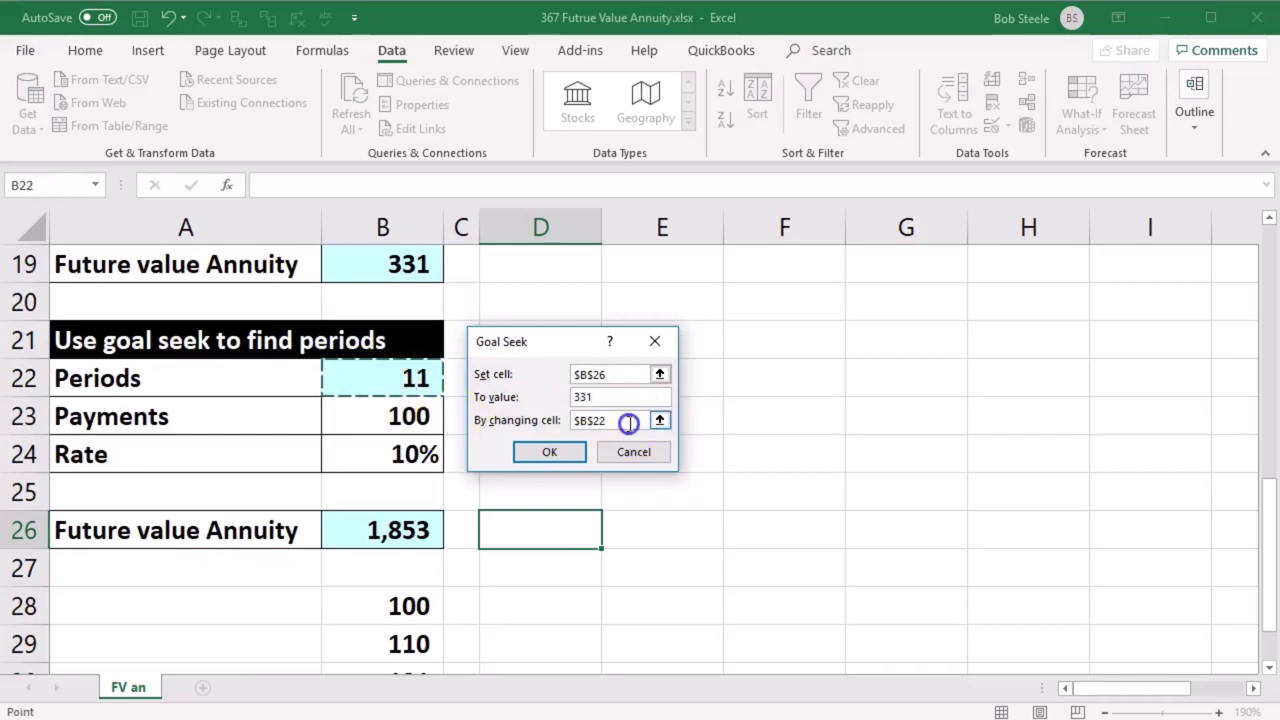
click(568, 452)
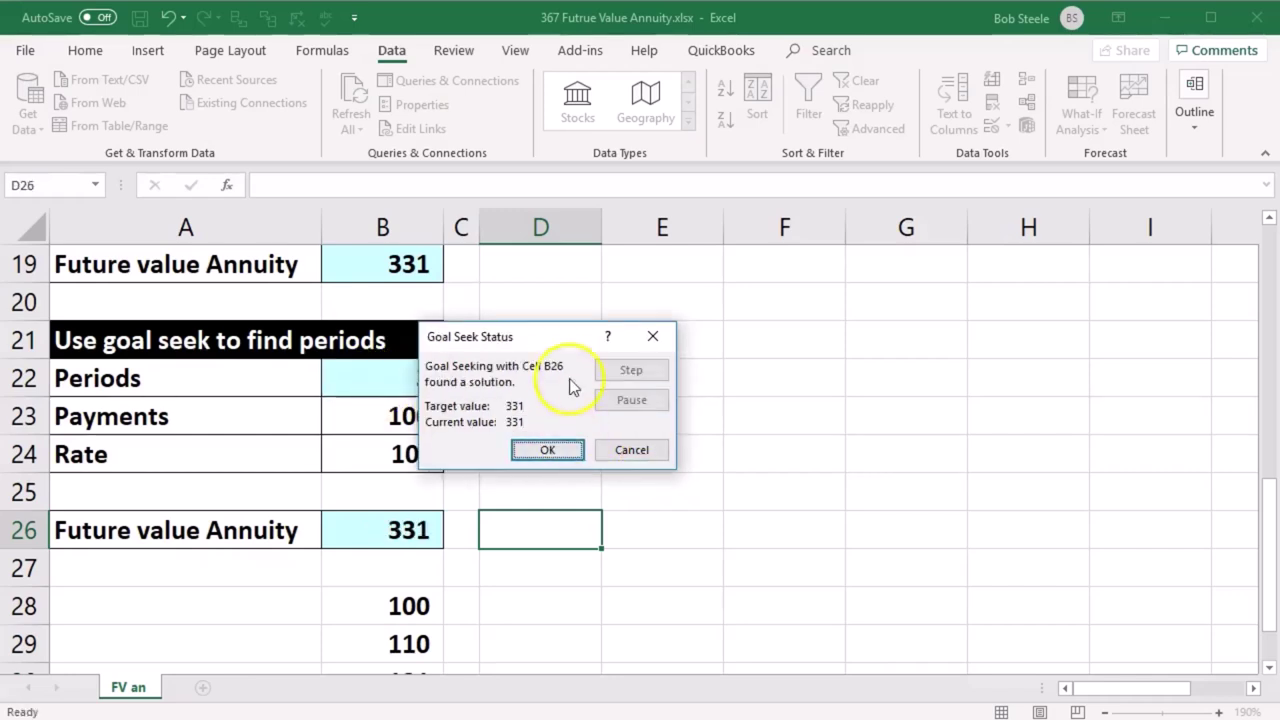
click(566, 453)
click(420, 378)
click(418, 537)
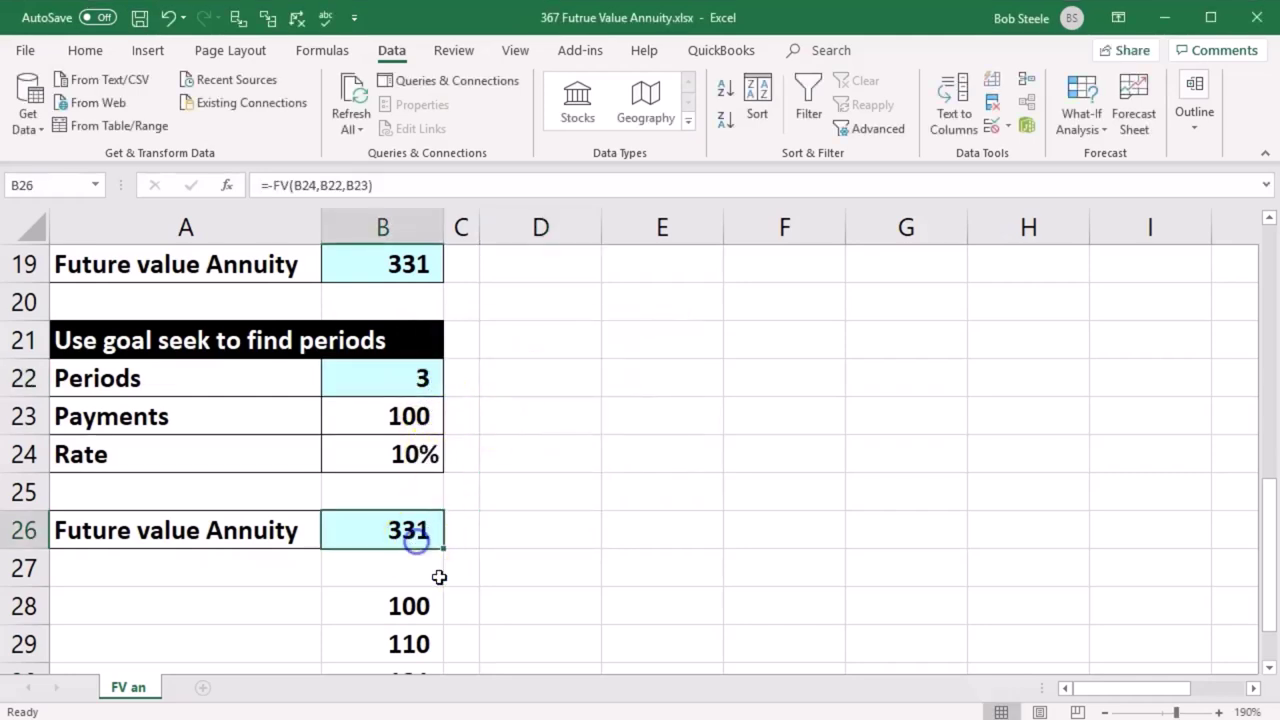